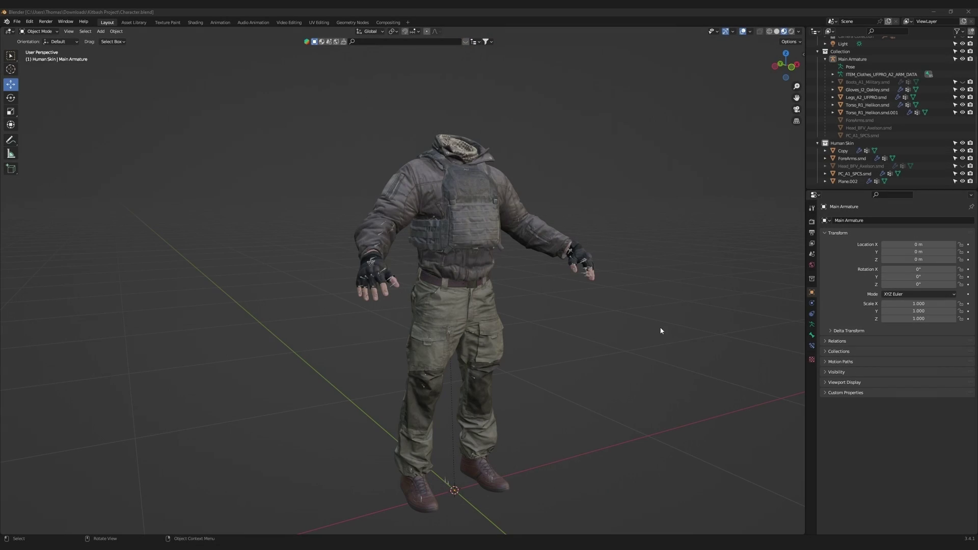
# Switch to the Kitpack.blend scene and look over the vests, pouches and radios for gear to add to the character.
pyautogui.moveTo(215, 547)
pyautogui.click(184, 530)
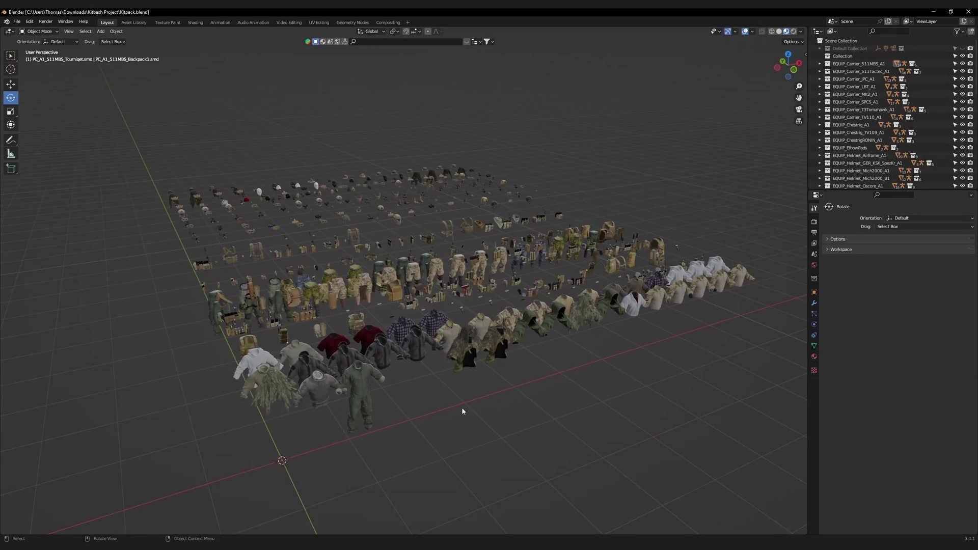
pyautogui.scroll(8, 462, 411)
pyautogui.moveTo(462, 411); pyautogui.dragTo(325, 315, button='middle')
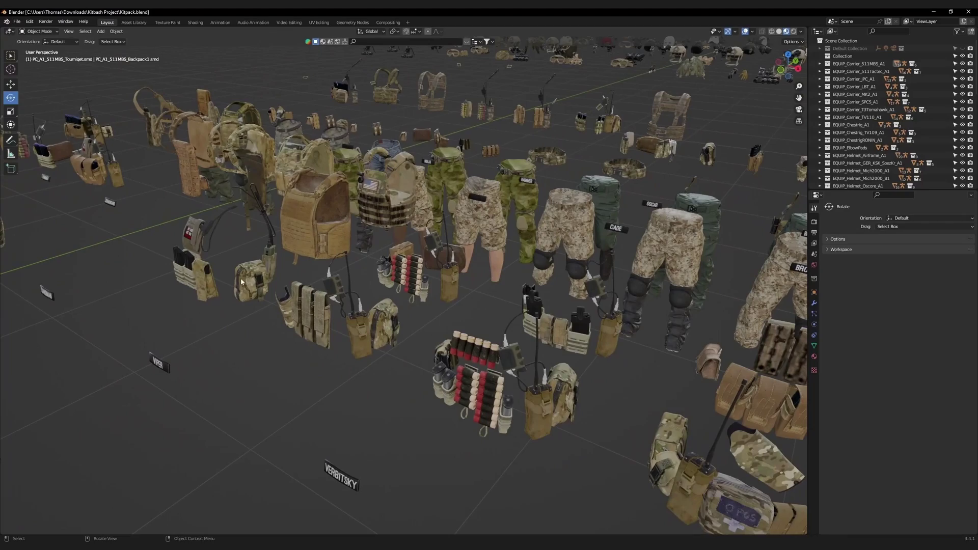
pyautogui.moveTo(576, 351)
pyautogui.mouseDown(button='middle')
pyautogui.moveTo(606, 348)
pyautogui.moveTo(577, 346)
pyautogui.mouseUp(button='middle')
pyautogui.scroll(5, 279, 304)
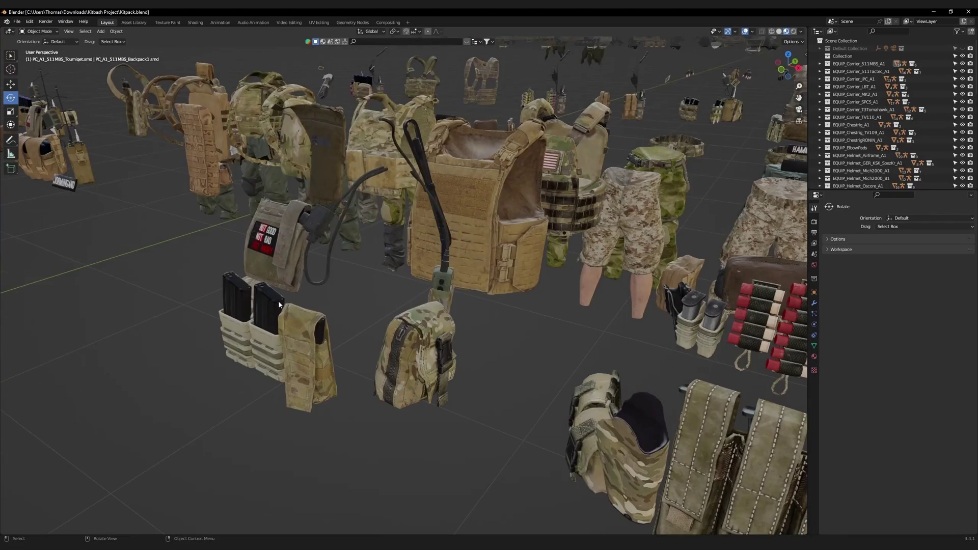
pyautogui.scroll(-6, 367, 320)
pyautogui.keyDown('shift'); pyautogui.moveTo(530, 316); pyautogui.dragTo(356, 305, button='middle'); pyautogui.keyUp('shift')
pyautogui.keyDown('shift'); pyautogui.moveTo(565, 301); pyautogui.dragTo(330, 289, button='middle'); pyautogui.keyUp('shift')
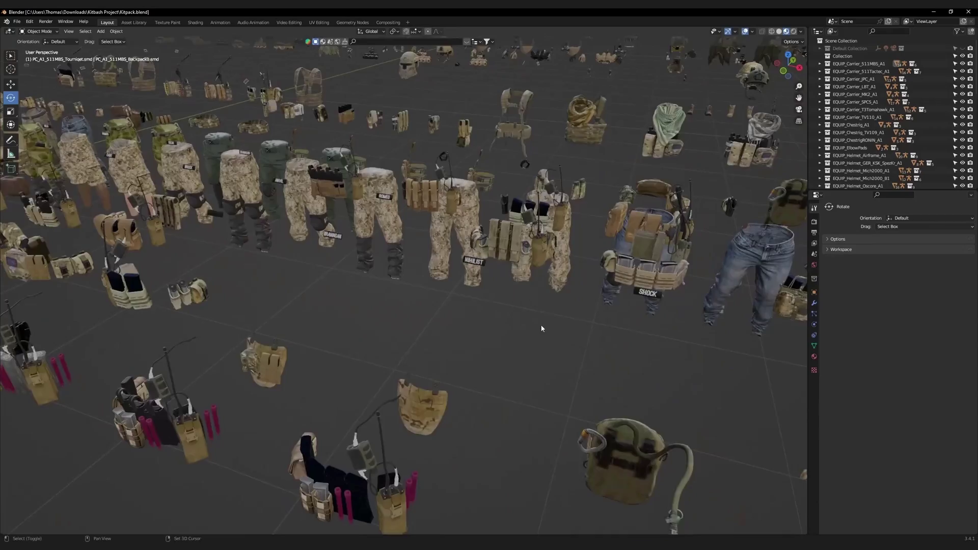
# Find the TV110 kit with the radio and camouflage magazine pouches in the kit pack and copy it.
pyautogui.keyDown('shift'); pyautogui.moveTo(542, 329); pyautogui.dragTo(394, 308, button='middle'); pyautogui.keyUp('shift')
pyautogui.scroll(4, 398, 323)
pyautogui.keyDown('shift'); pyautogui.moveTo(550, 310); pyautogui.dragTo(387, 297, button='middle'); pyautogui.keyUp('shift')
pyautogui.scroll(1, 387, 296)
pyautogui.click(387, 295)
pyautogui.moveTo(368, 261); pyautogui.dragTo(380, 323, button='middle')
pyautogui.rightClick(380, 325)
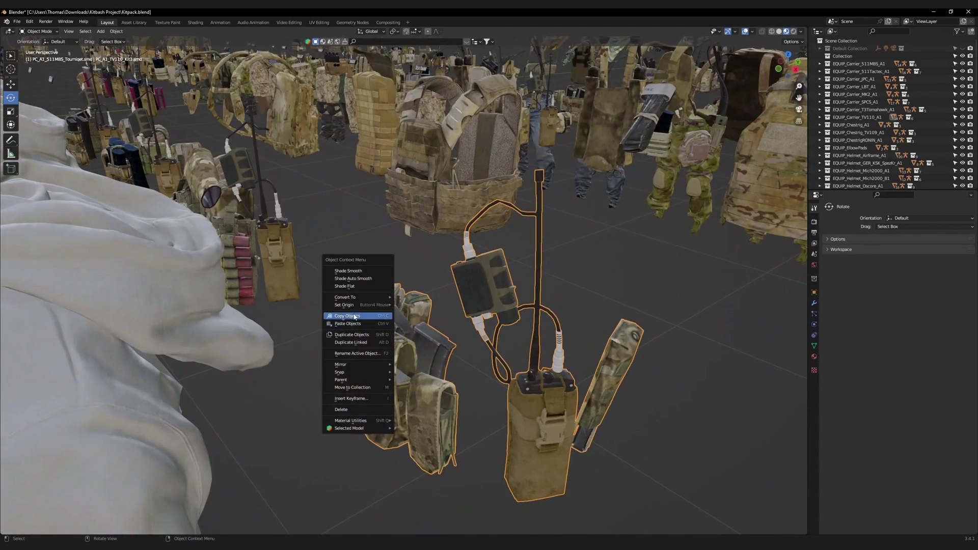
pyautogui.click(355, 316)
# Paste the TV110 kit into Character.blend and copy the Main Armature's location to the pasted objects.
pyautogui.click(251, 512)
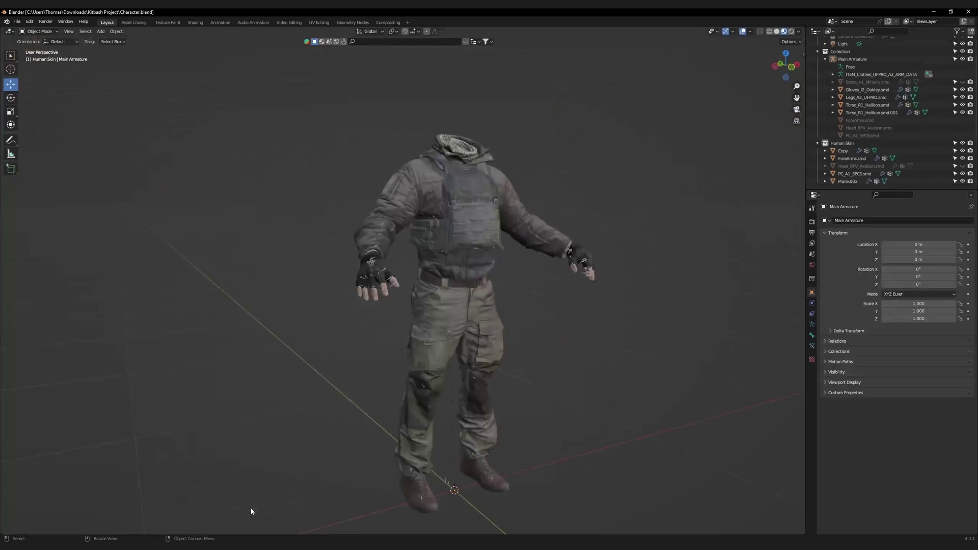
pyautogui.rightClick(530, 286)
pyautogui.click(510, 293)
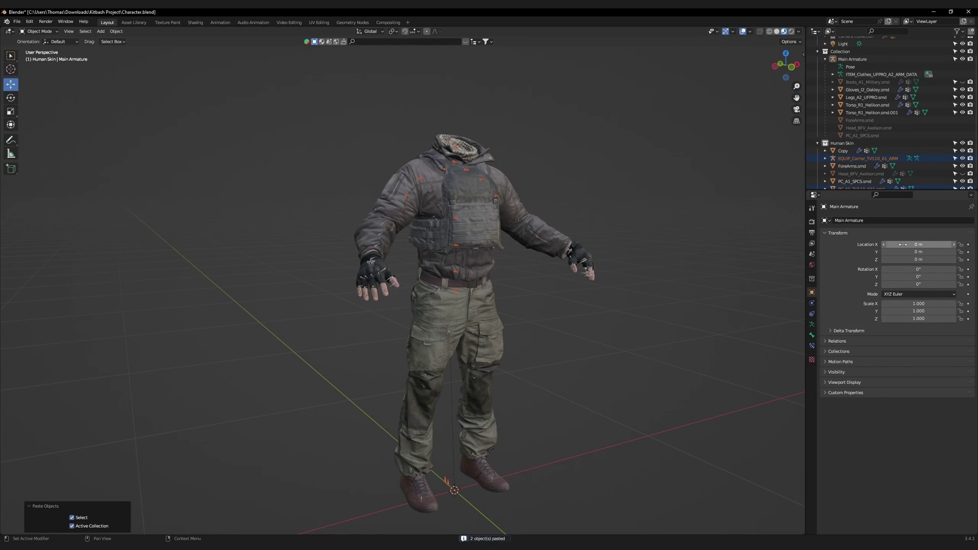
pyautogui.rightClick(919, 244)
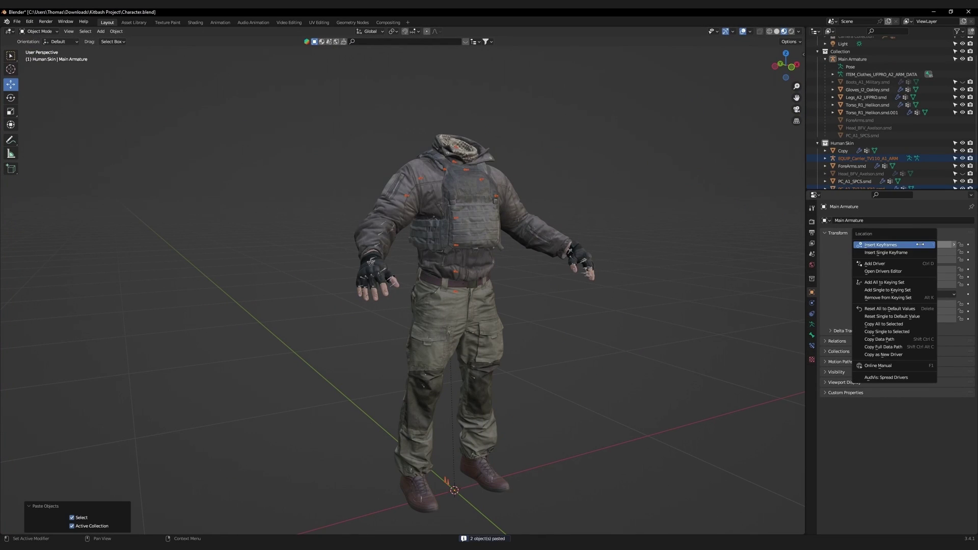
pyautogui.click(888, 324)
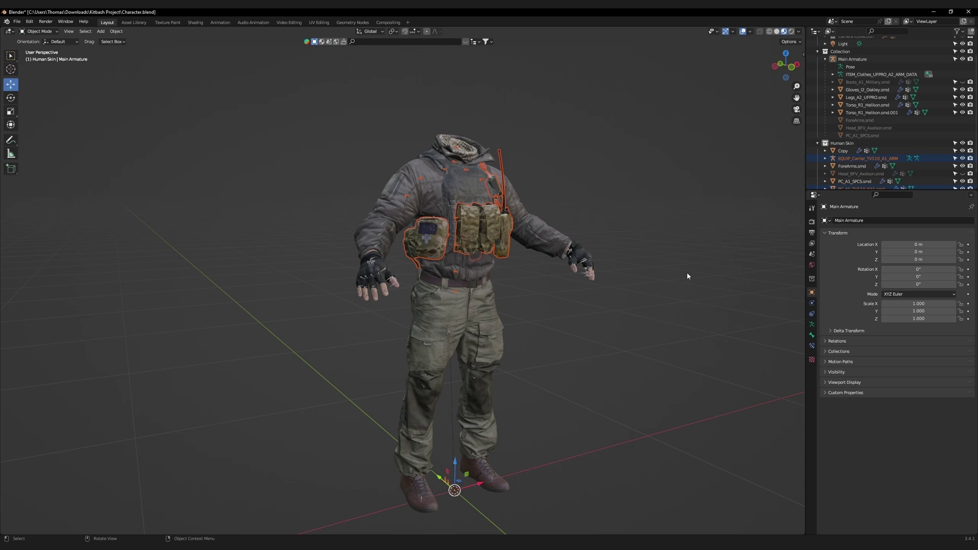
# Delete the pasted EQUIP_Carrier_TV110_A1_ARM armature and set Main Armature as the object of the kit's Armature modifier.
pyautogui.click(849, 159)
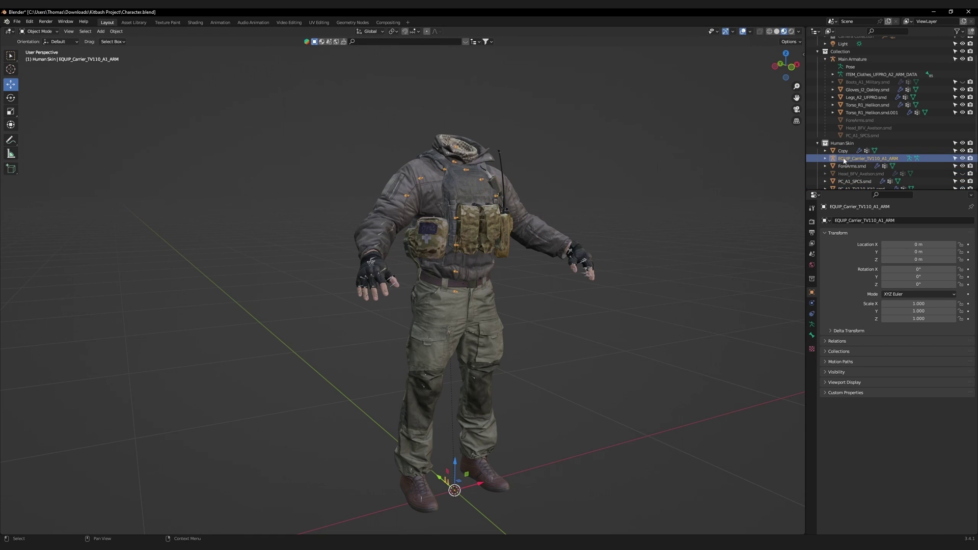
pyautogui.press('Delete')
pyautogui.click(499, 222)
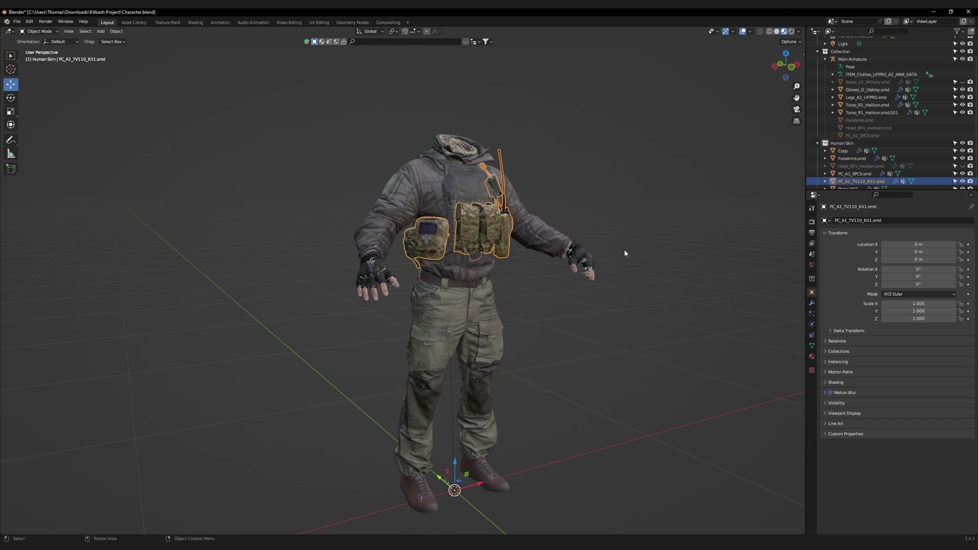
pyautogui.click(812, 304)
pyautogui.click(909, 244)
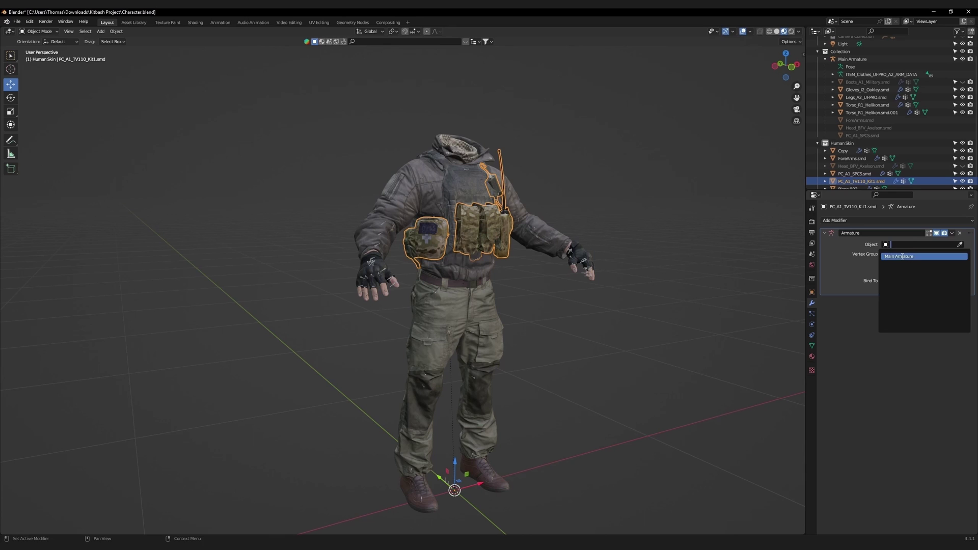
pyautogui.click(901, 256)
# Separate the TV110 kit's mesh into individual objects by material.
pyautogui.press('KP_Decimal')
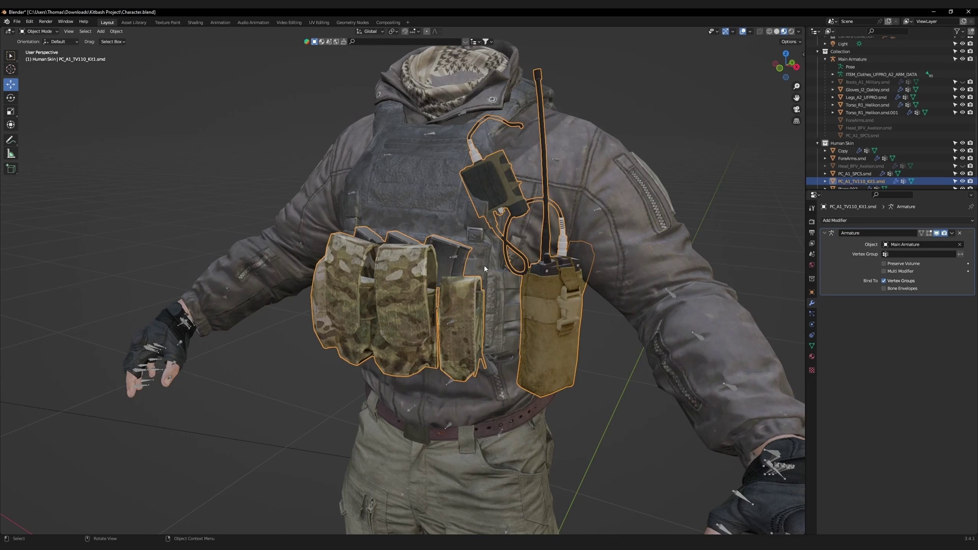
pyautogui.press('Tab')
pyautogui.rightClick(552, 286)
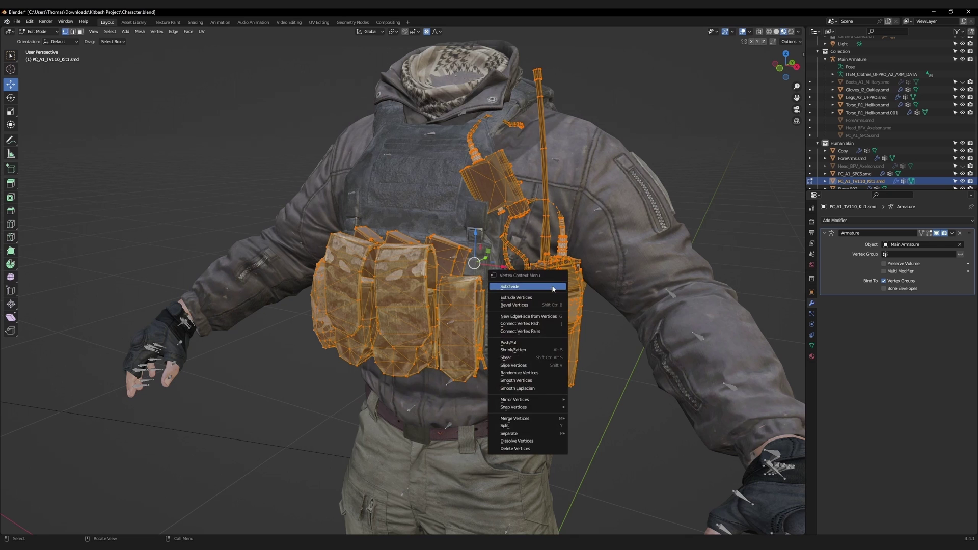
pyautogui.moveTo(529, 433)
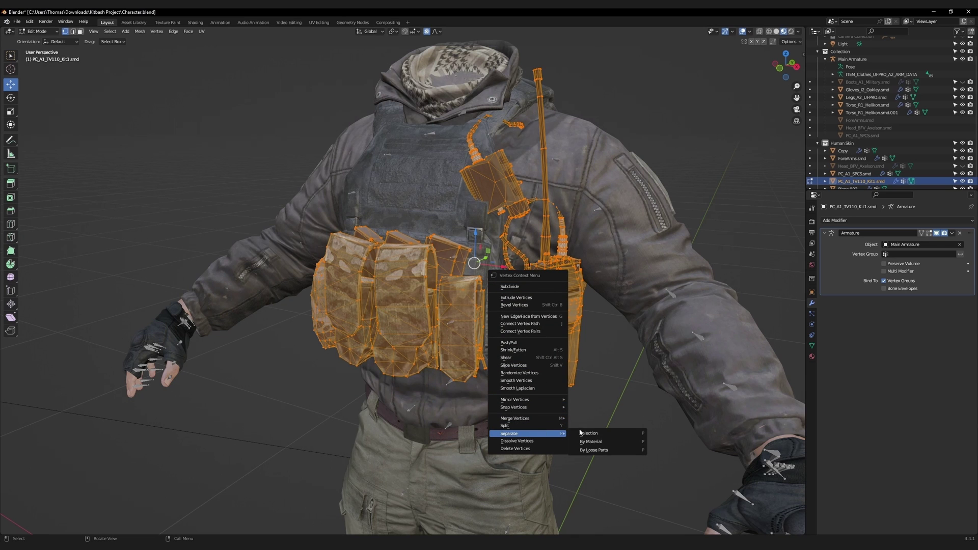
pyautogui.click(609, 443)
pyautogui.press('Tab')
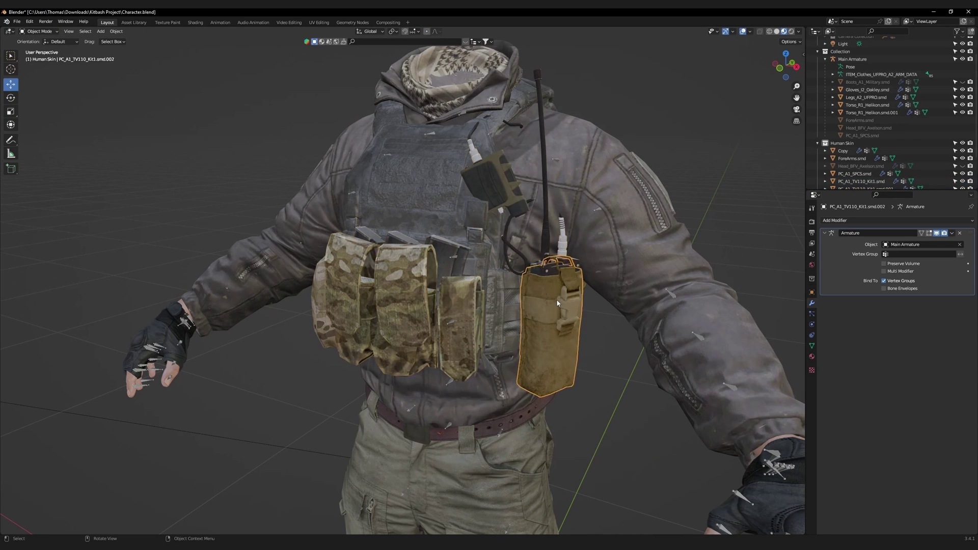
# Delete the radio pouch and the radio with its antenna and cables from the separated kit.
pyautogui.press('Delete')
pyautogui.click(551, 273)
pyautogui.press('Delete')
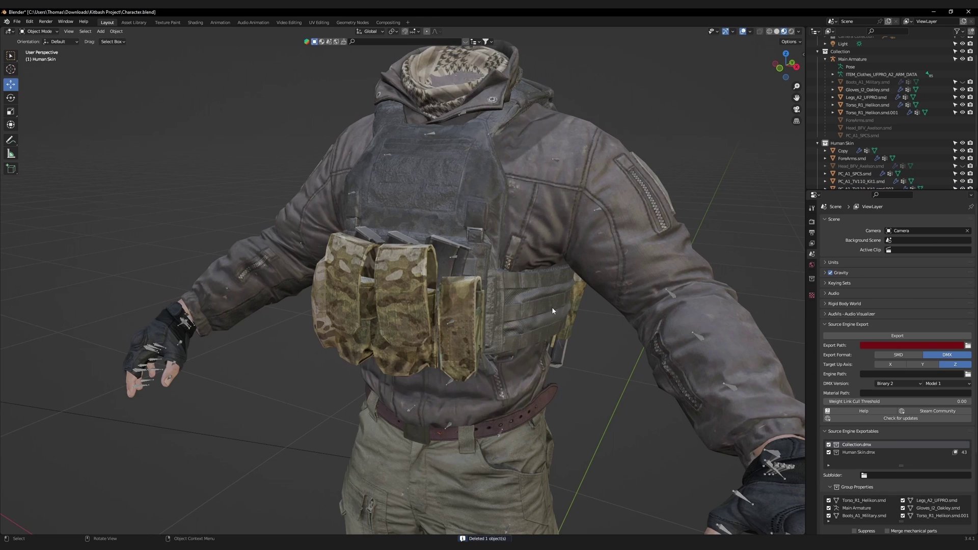
# Set $rimlight to 0 in the materials of the medical pouch and the magazine pouches.
pyautogui.moveTo(483, 297); pyautogui.dragTo(560, 297, button='middle')
pyautogui.click(408, 318)
pyautogui.click(811, 357)
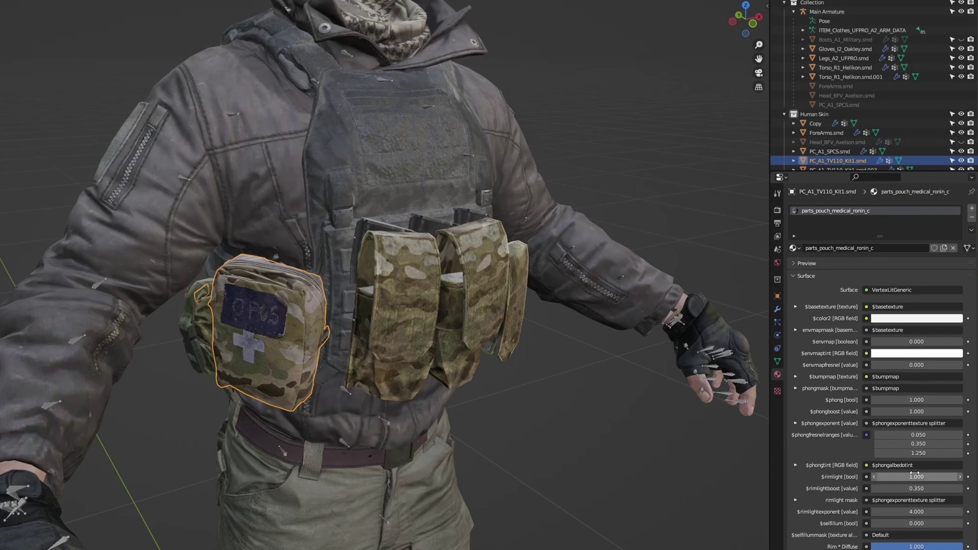
pyautogui.click(193, 330)
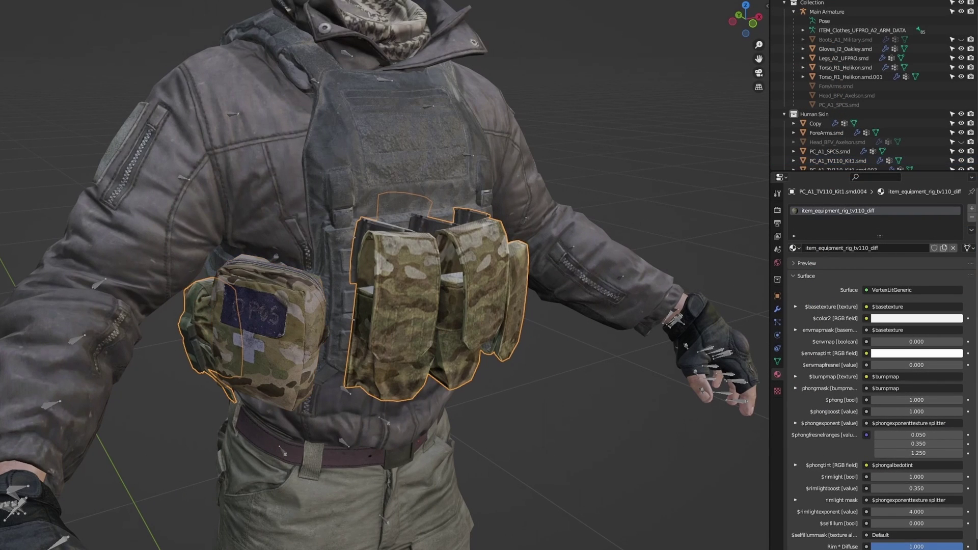
pyautogui.scroll(-3, 422, 222)
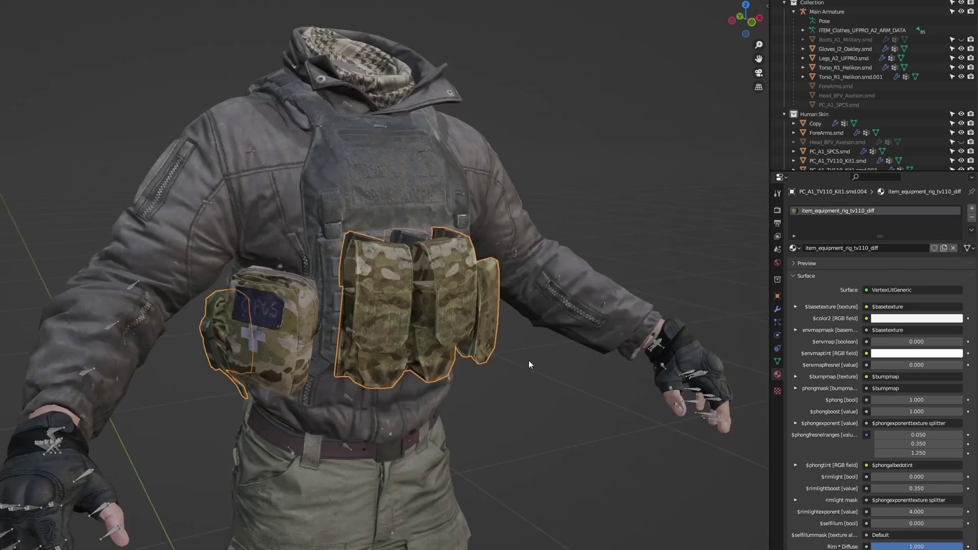
# Switch to Kitpack.blend and copy the slim tan backpack PC_A1_SPCS_Backpack3.
pyautogui.moveTo(421, 222); pyautogui.dragTo(439, 357, button='middle')
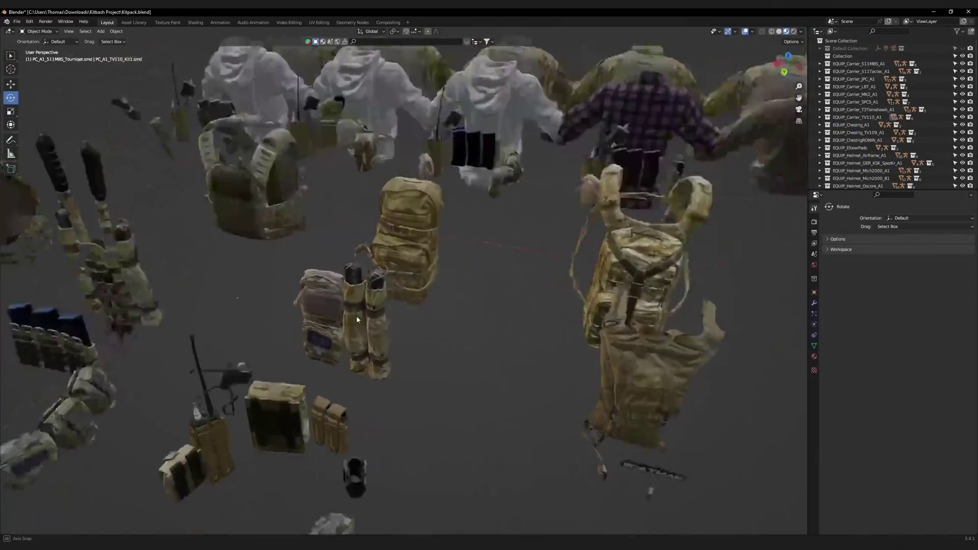
pyautogui.moveTo(356, 317); pyautogui.dragTo(407, 304, button='middle')
pyautogui.scroll(-2, 479, 306)
pyautogui.keyDown('shift'); pyautogui.moveTo(486, 306); pyautogui.dragTo(432, 299, button='middle'); pyautogui.keyUp('shift')
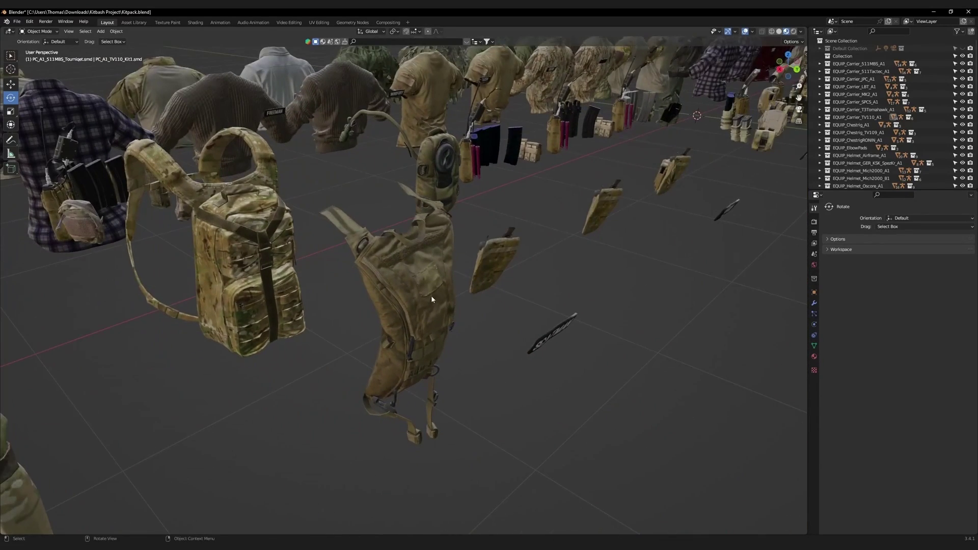
pyautogui.click(427, 279)
pyautogui.rightClick(418, 279)
pyautogui.click(413, 278)
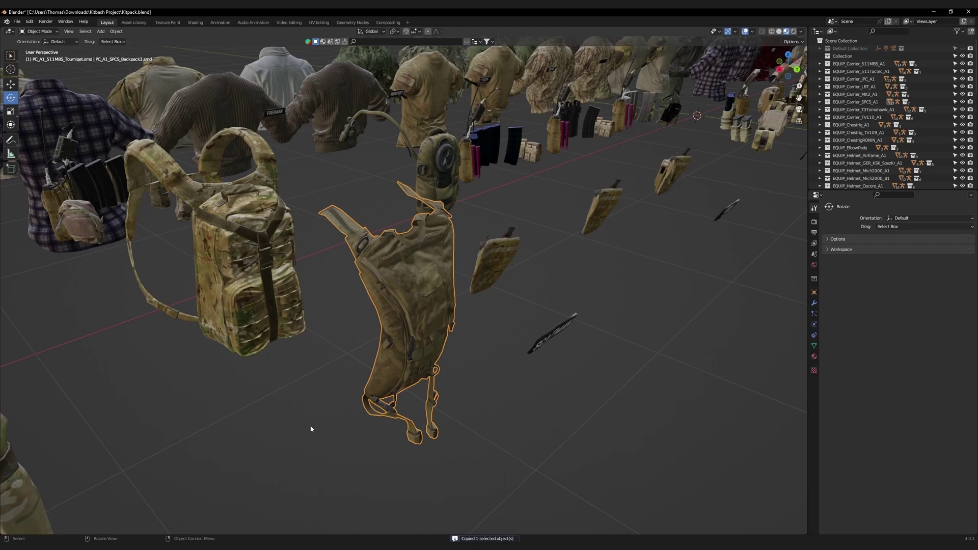
# Paste the SPCS backpack into Character.blend and copy the active TV110 kit's location to the pasted objects.
pyautogui.click(240, 514)
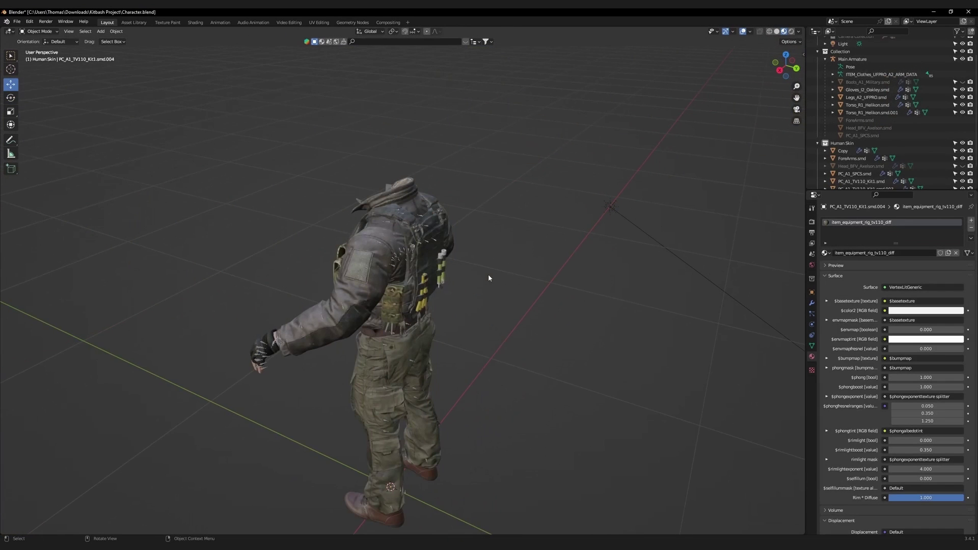
pyautogui.rightClick(488, 274)
pyautogui.click(488, 275)
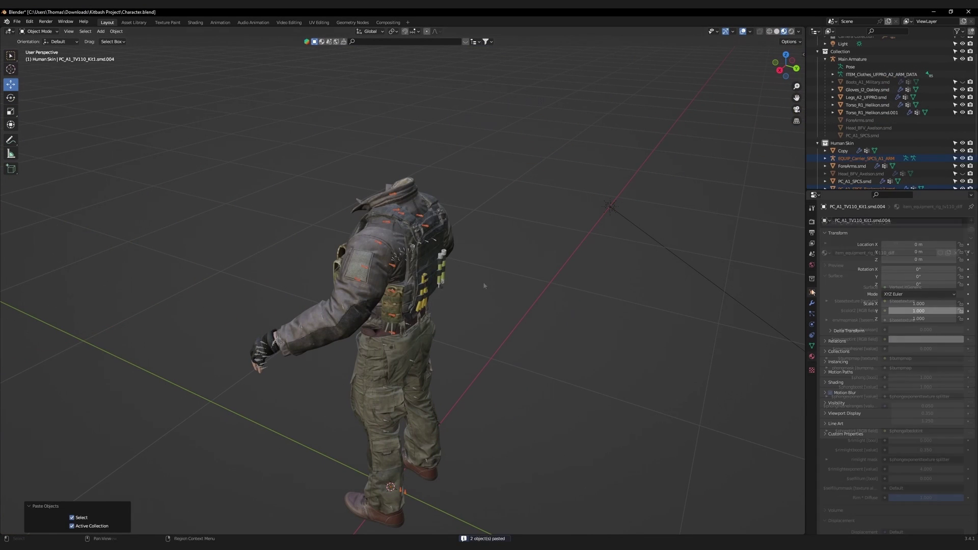
pyautogui.rightClick(918, 243)
pyautogui.click(917, 243)
# Delete the armature pasted with the SPCS backpack and set Main Armature as the object of the backpack's Armature modifier.
pyautogui.click(416, 235)
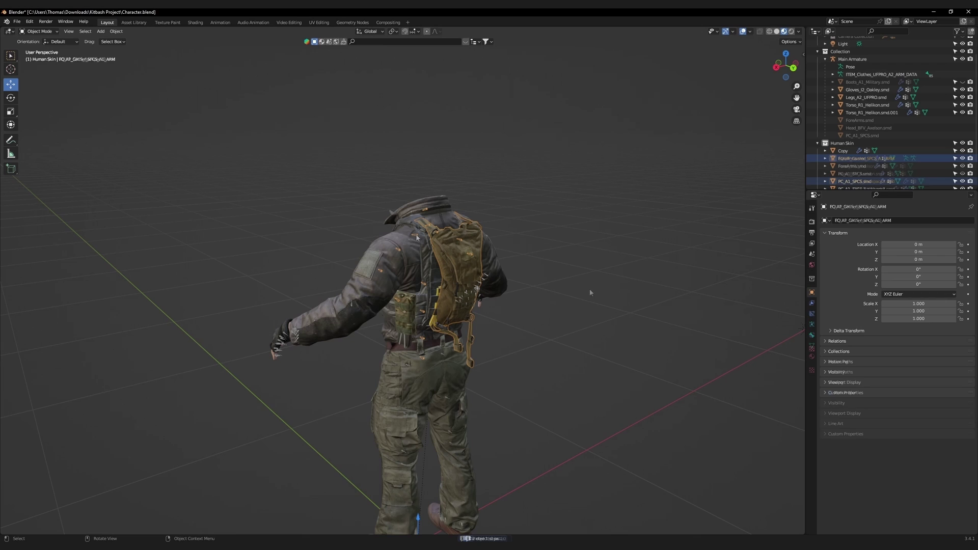
pyautogui.press('Delete')
pyautogui.click(463, 273)
pyautogui.click(812, 303)
pyautogui.click(905, 246)
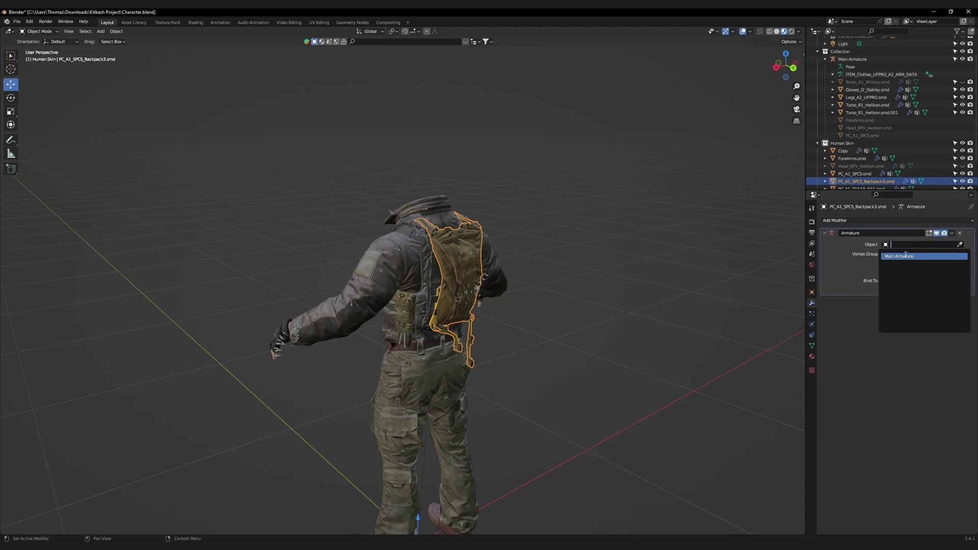
pyautogui.click(906, 256)
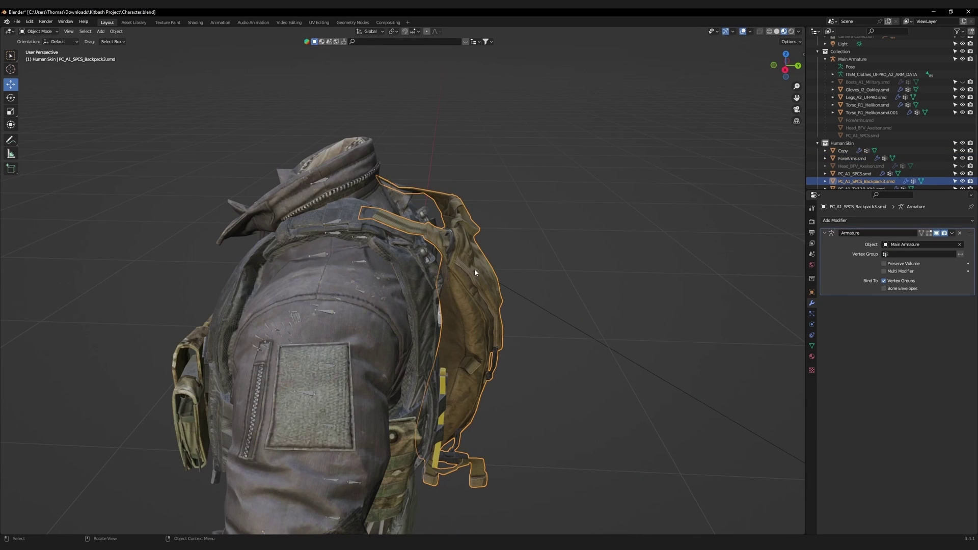
# Set the SPCS backpack's origin to its geometry and move the backpack slightly down along Z.
pyautogui.rightClick(446, 242)
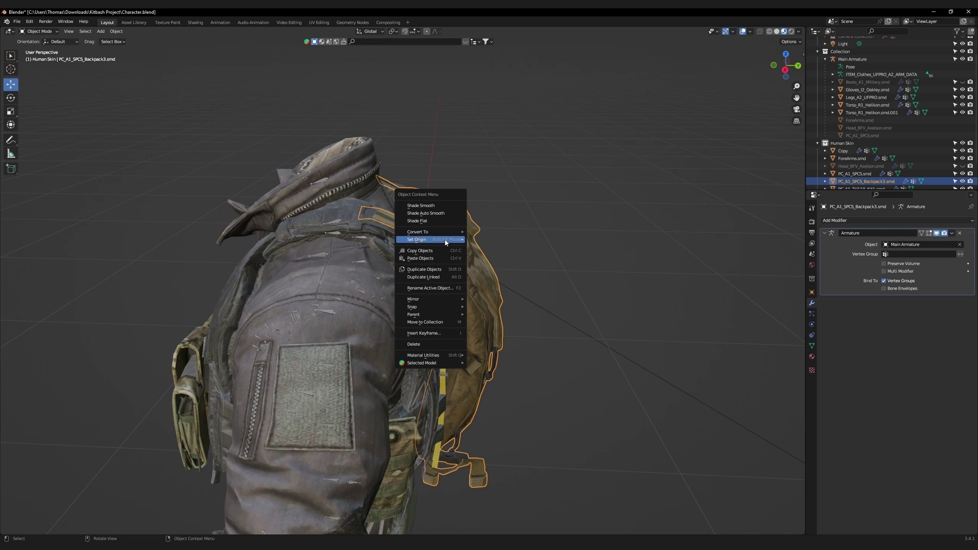
pyautogui.moveTo(445, 242)
pyautogui.click(514, 248)
pyautogui.moveTo(512, 255); pyautogui.dragTo(486, 316, button='middle')
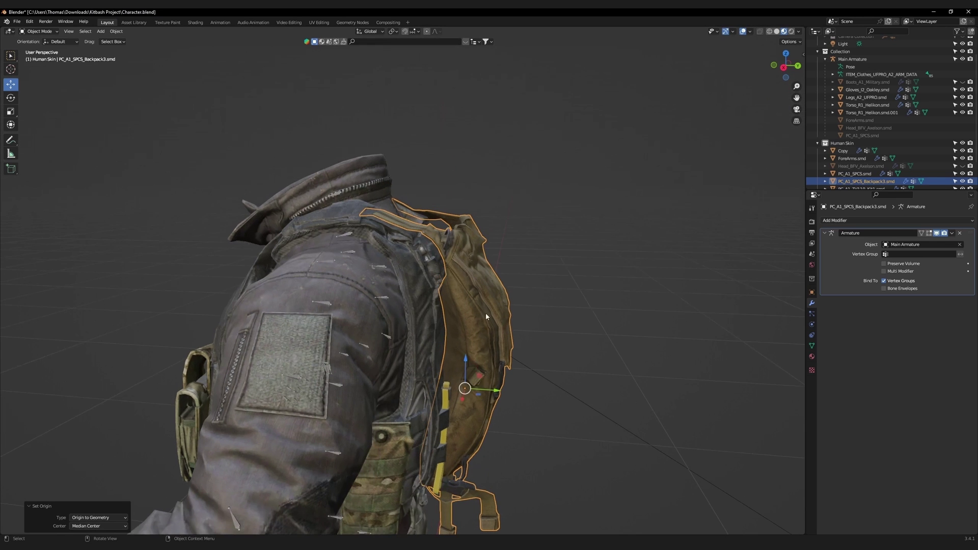
pyautogui.moveTo(466, 363); pyautogui.dragTo(464, 369)
pyautogui.moveTo(465, 334); pyautogui.dragTo(465, 202, button='middle')
pyautogui.moveTo(537, 191); pyautogui.dragTo(371, 212, button='middle')
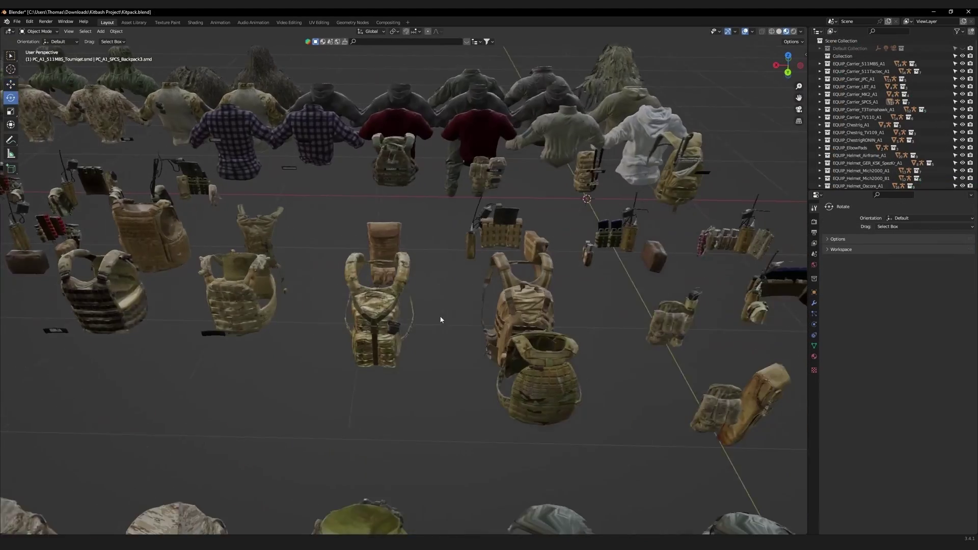
# Find PC_A1_511Tactec_Backpack1 in Kitpack.blend and bring it into Character.blend.
pyautogui.moveTo(441, 319)
pyautogui.mouseDown(button='middle')
pyautogui.moveTo(327, 305)
pyautogui.moveTo(521, 316)
pyautogui.moveTo(454, 302)
pyautogui.moveTo(453, 288)
pyautogui.moveTo(443, 298)
pyautogui.moveTo(494, 306)
pyautogui.moveTo(441, 285)
pyautogui.moveTo(446, 308)
pyautogui.mouseUp(button='middle')
pyautogui.scroll(3, 462, 297)
pyautogui.click(476, 301)
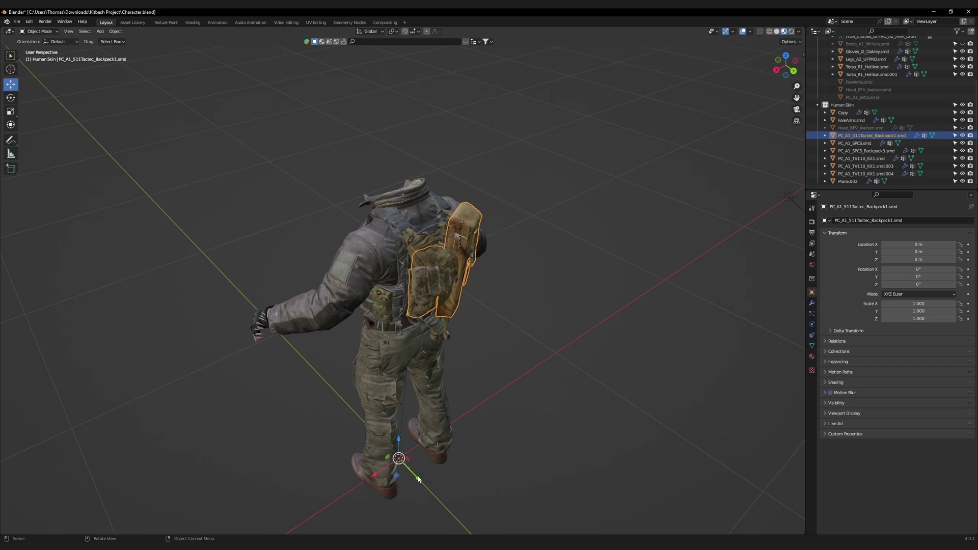
# Move the 511Tactec backpack outward from the character's back along Y and separate its mesh by material.
pyautogui.moveTo(426, 482); pyautogui.dragTo(438, 494)
pyautogui.click(811, 356)
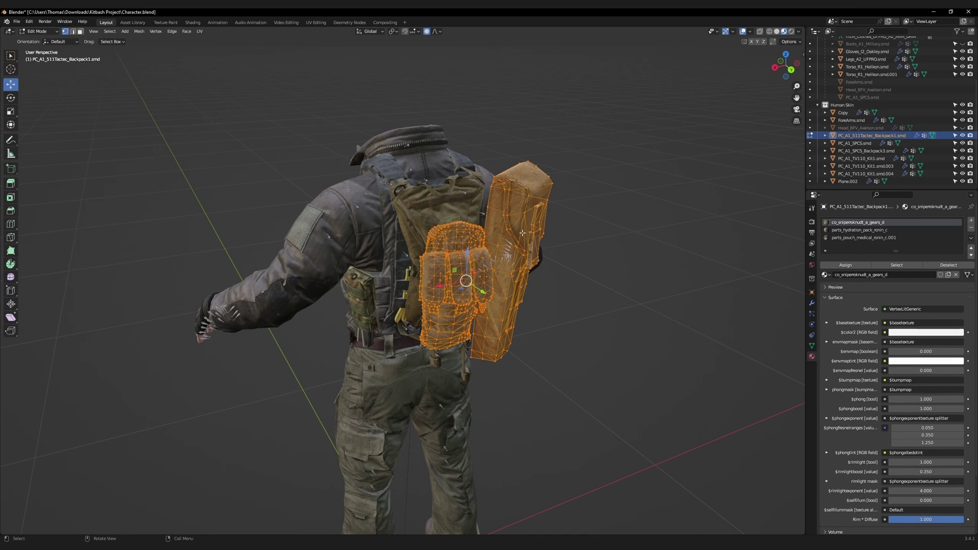
pyautogui.rightClick(514, 222)
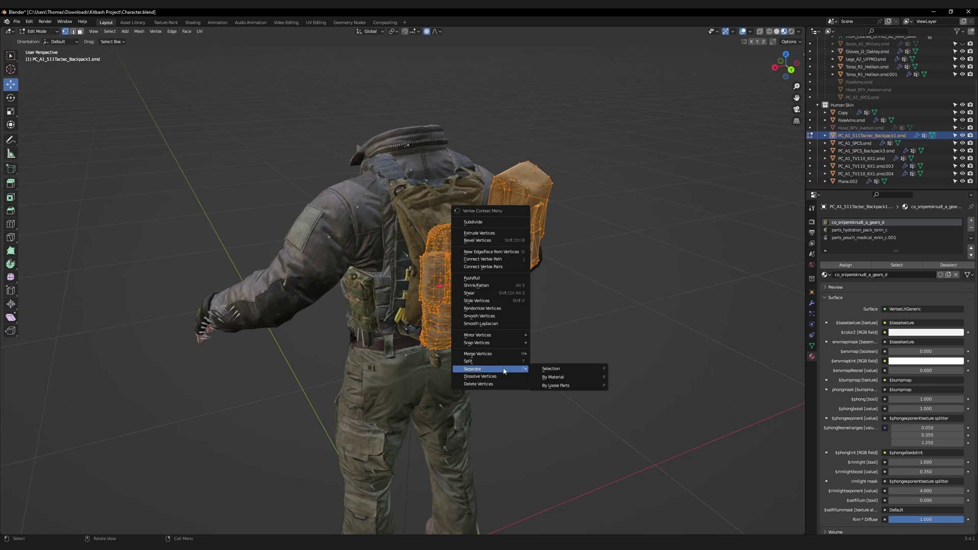
pyautogui.click(559, 379)
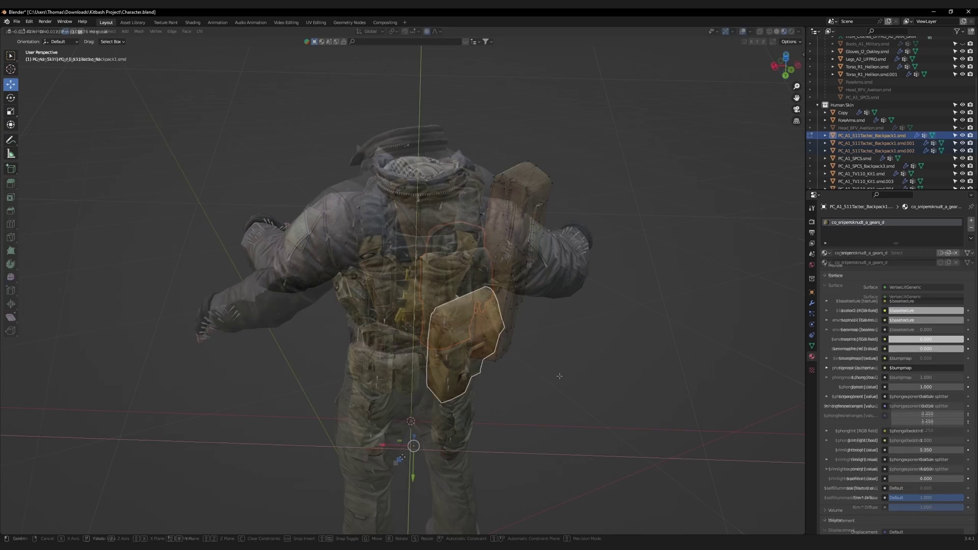
# Move the separated long tan pouch and the hydration pack against the character's back, and rotate the hydration pack about Z.
pyautogui.press('g')
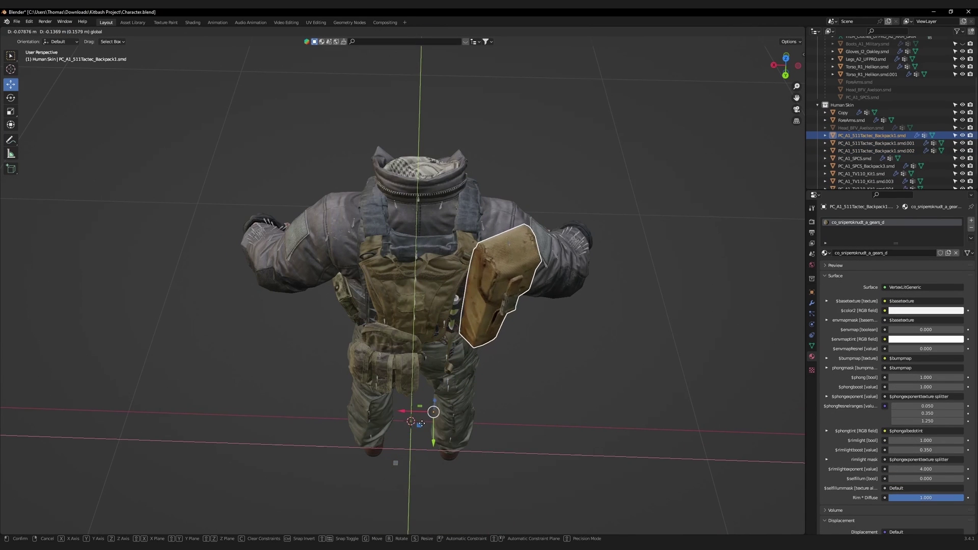
pyautogui.click(420, 426)
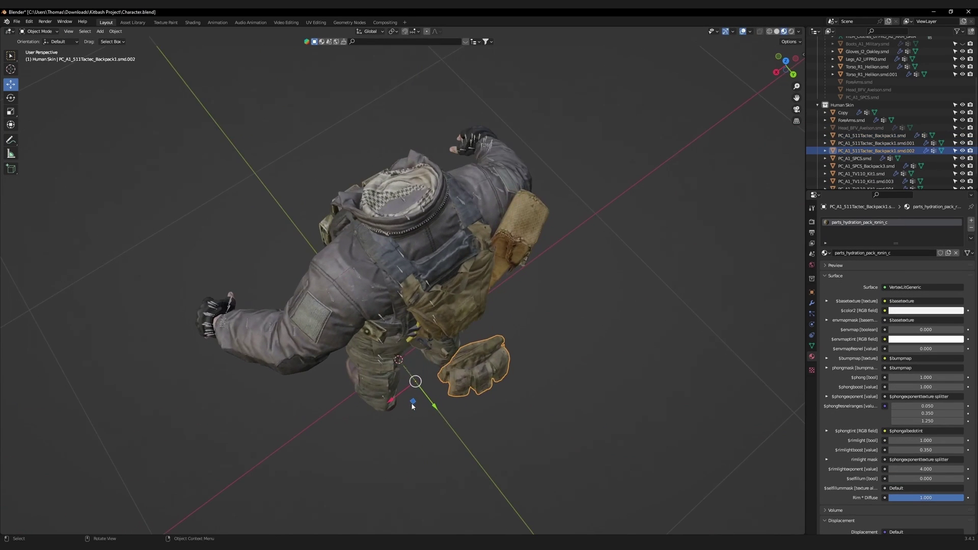
pyautogui.press('g')
pyautogui.click(404, 374)
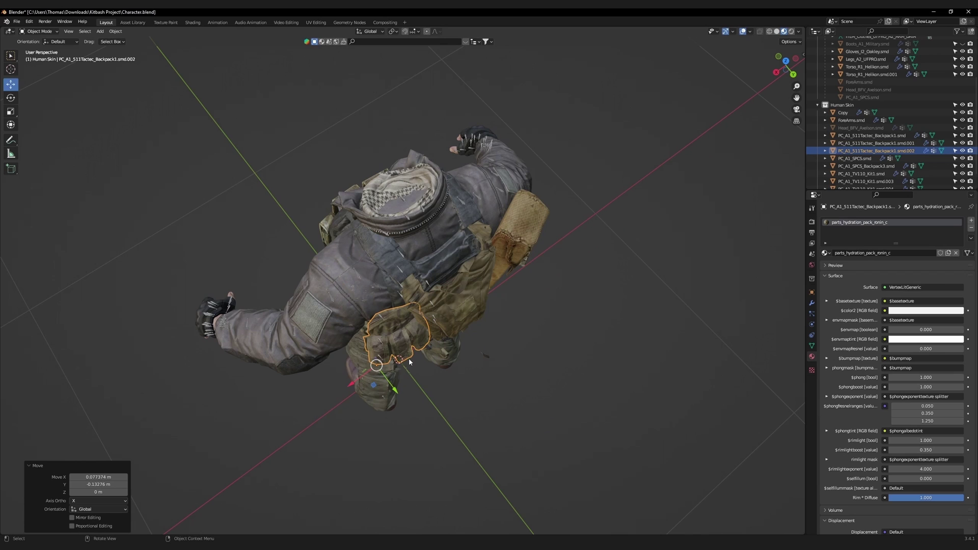
pyautogui.press('r')
pyautogui.press('z')
pyautogui.click(398, 360)
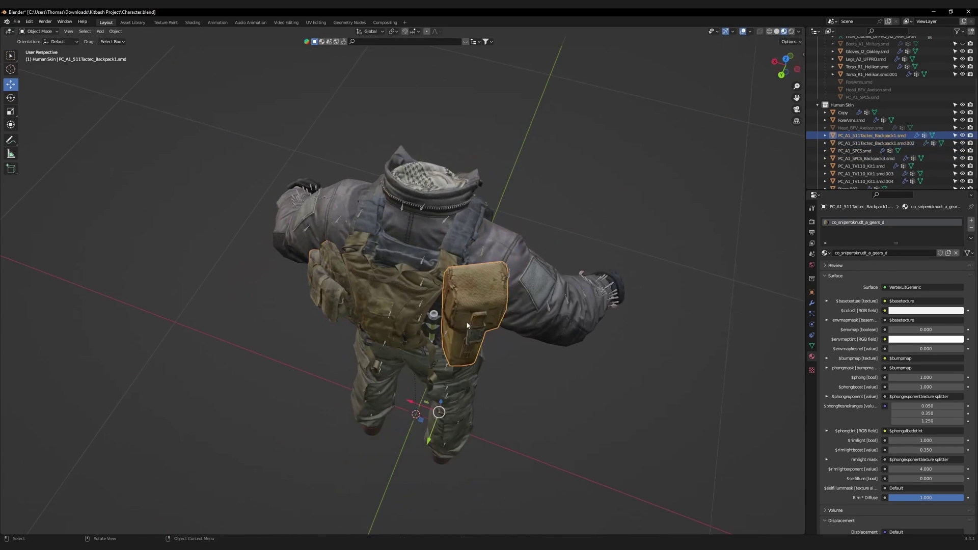
# Set the long tan pouch's origin to its geometry, then rotate it slightly and shift it along Y beside the backpack.
pyautogui.rightClick(467, 325)
pyautogui.moveTo(470, 300)
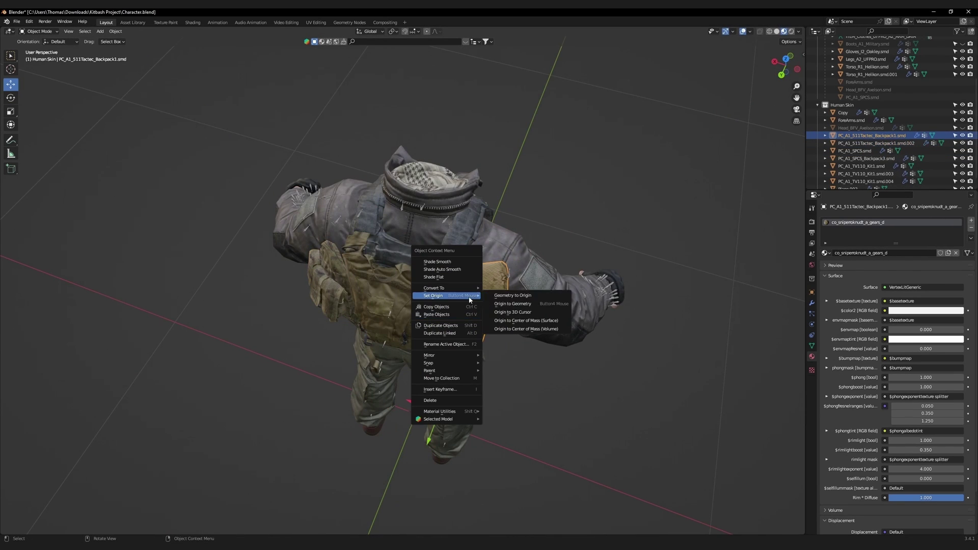
pyautogui.click(512, 304)
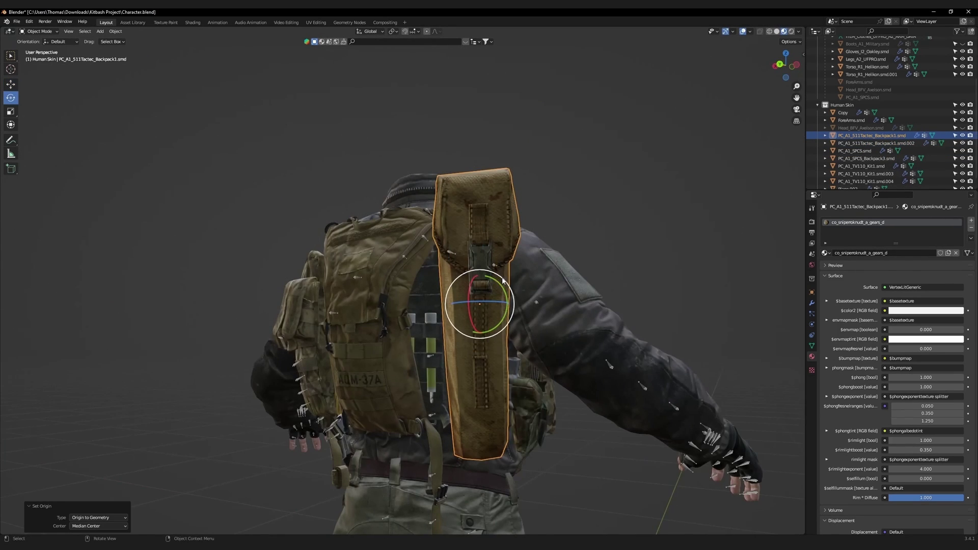
pyautogui.moveTo(501, 282); pyautogui.dragTo(504, 281)
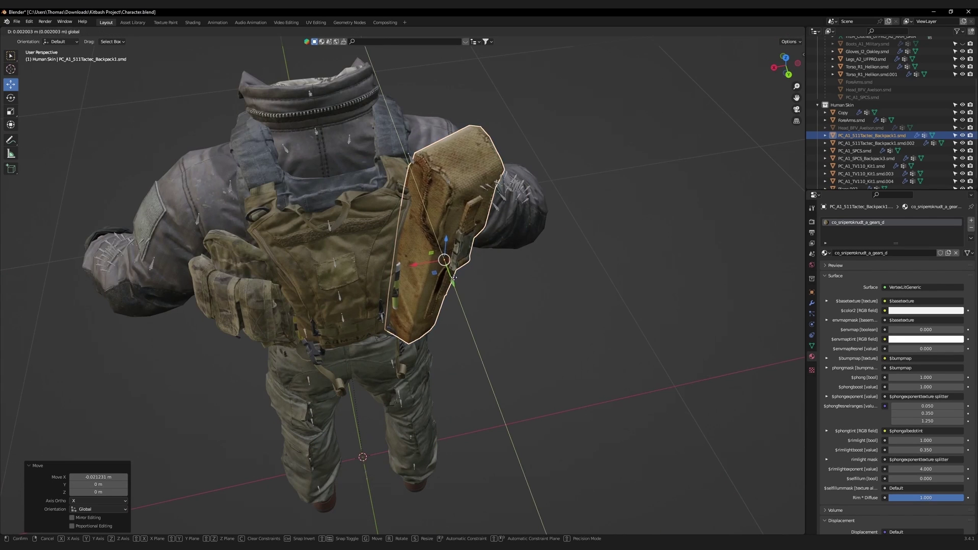
pyautogui.moveTo(448, 262); pyautogui.dragTo(455, 281)
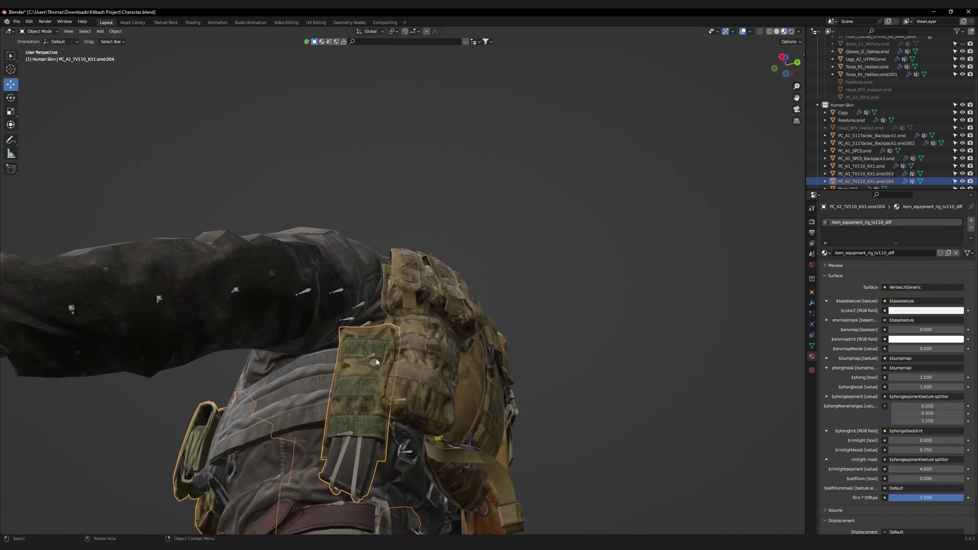
# Separate the magazine pouch at the character's right side from the TV110 kit mesh by selection.
pyautogui.moveTo(376, 361); pyautogui.dragTo(364, 432, button='middle')
pyautogui.scroll(-4, 387, 407)
pyautogui.keyDown('shift'); pyautogui.moveTo(428, 382); pyautogui.dragTo(479, 312, button='middle'); pyautogui.keyUp('shift')
pyautogui.press('Tab')
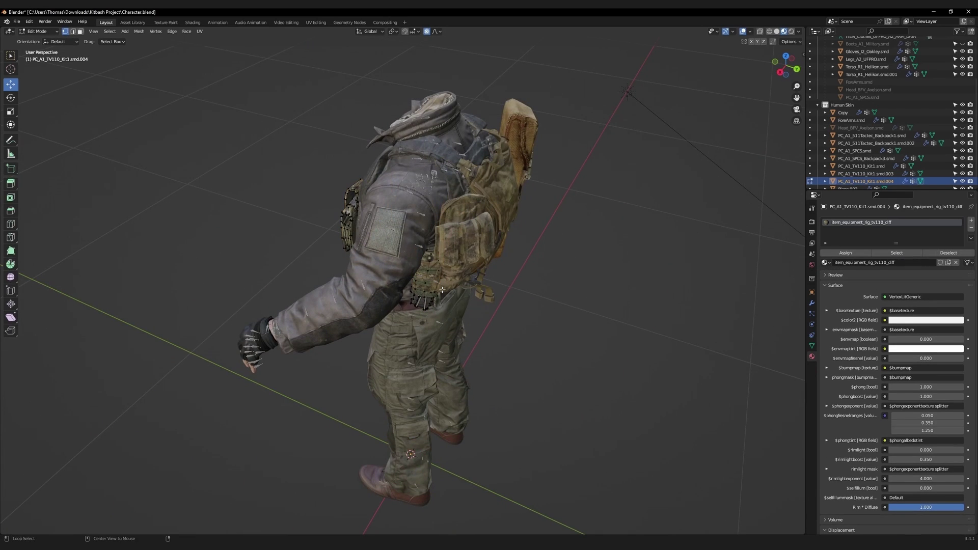
pyautogui.moveTo(438, 245); pyautogui.dragTo(450, 263, button='middle')
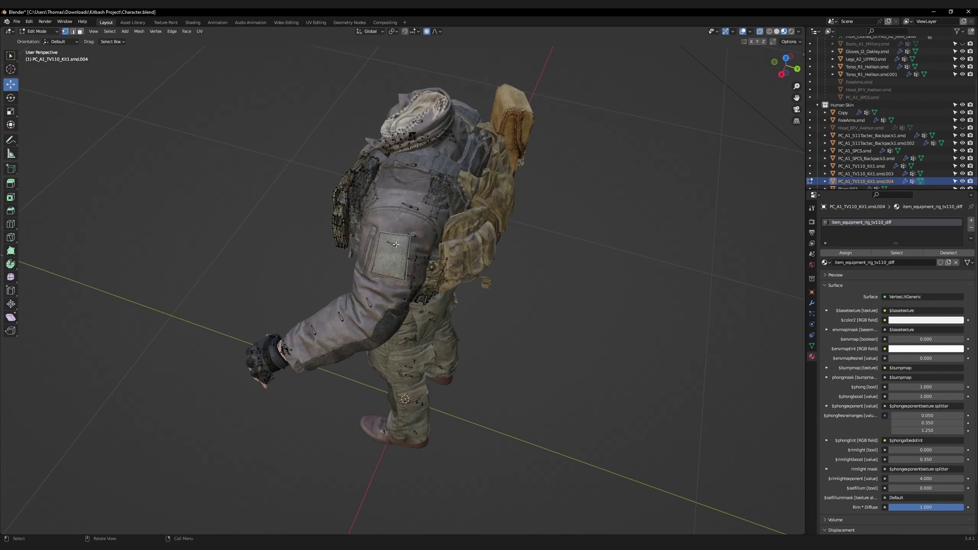
pyautogui.moveTo(396, 245); pyautogui.dragTo(486, 350)
pyautogui.rightClick(436, 274)
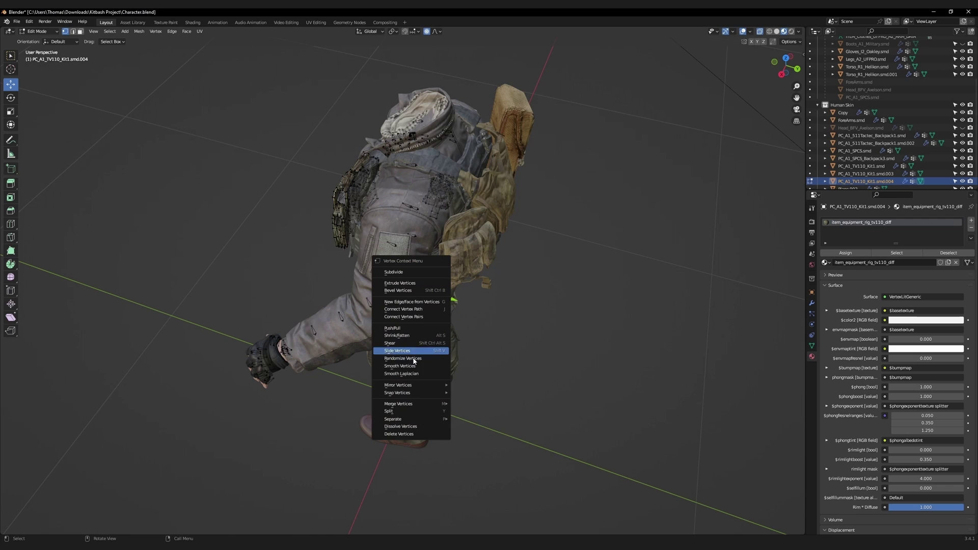
pyautogui.moveTo(406, 420)
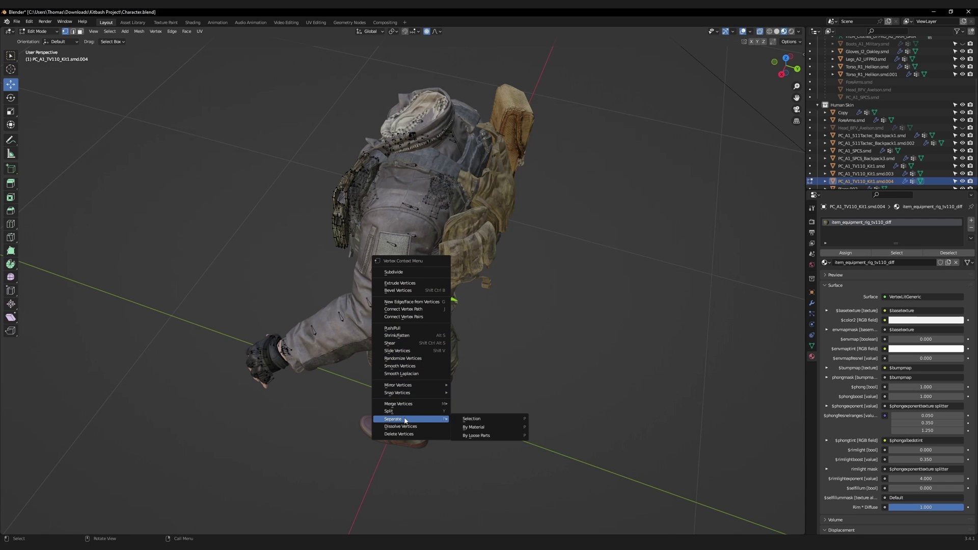
pyautogui.click(507, 418)
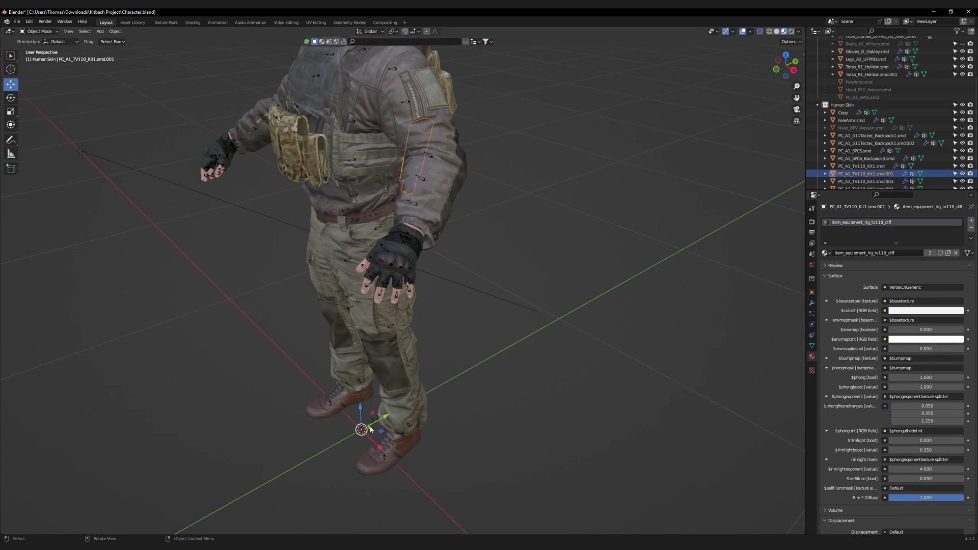
# Rotate the separated TV110 magazine pouch about the Z axis to bring it around the character's side.
pyautogui.moveTo(370, 429); pyautogui.dragTo(367, 433, button='middle')
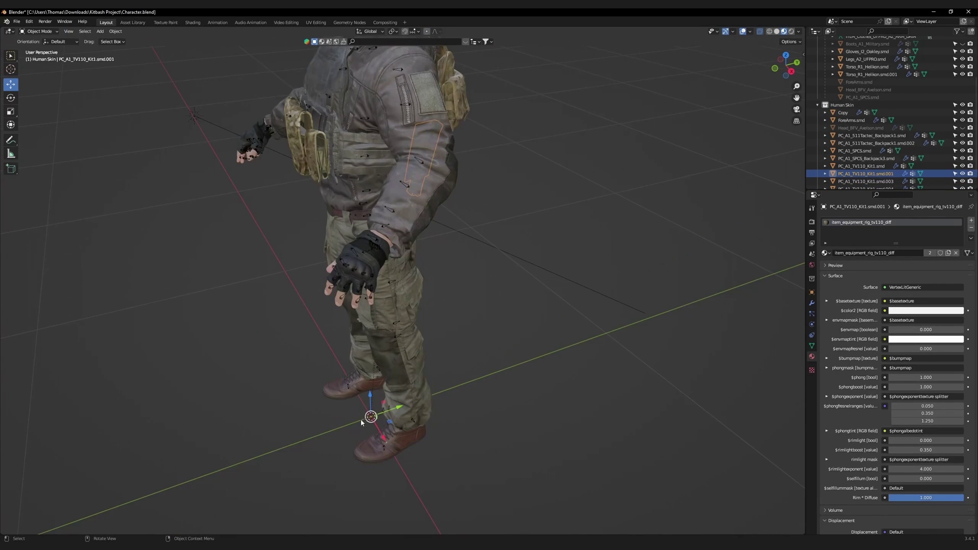
pyautogui.moveTo(422, 326); pyautogui.dragTo(366, 343, button='middle')
pyautogui.hotkey('shift', 'space')
pyautogui.press('r')
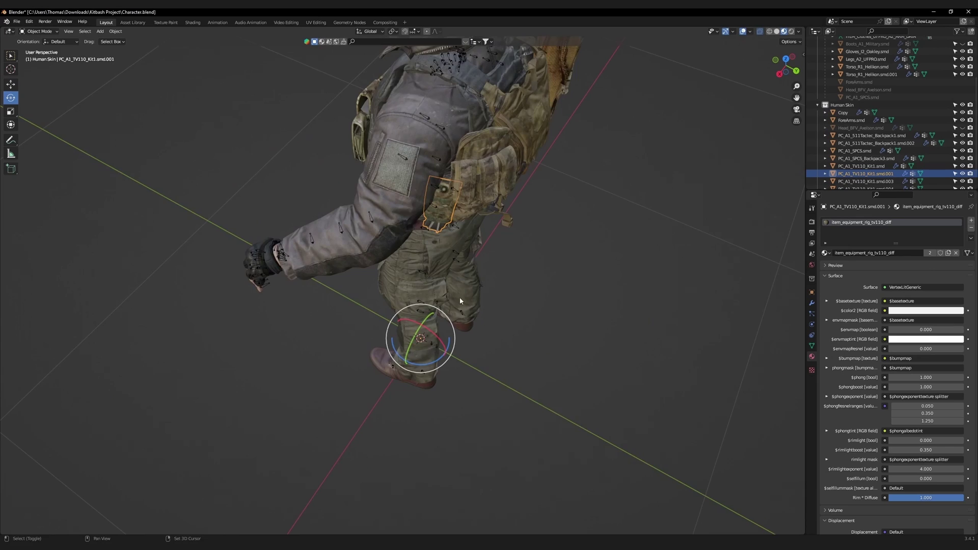
pyautogui.scroll(5, 441, 372)
pyautogui.moveTo(441, 401); pyautogui.dragTo(434, 404)
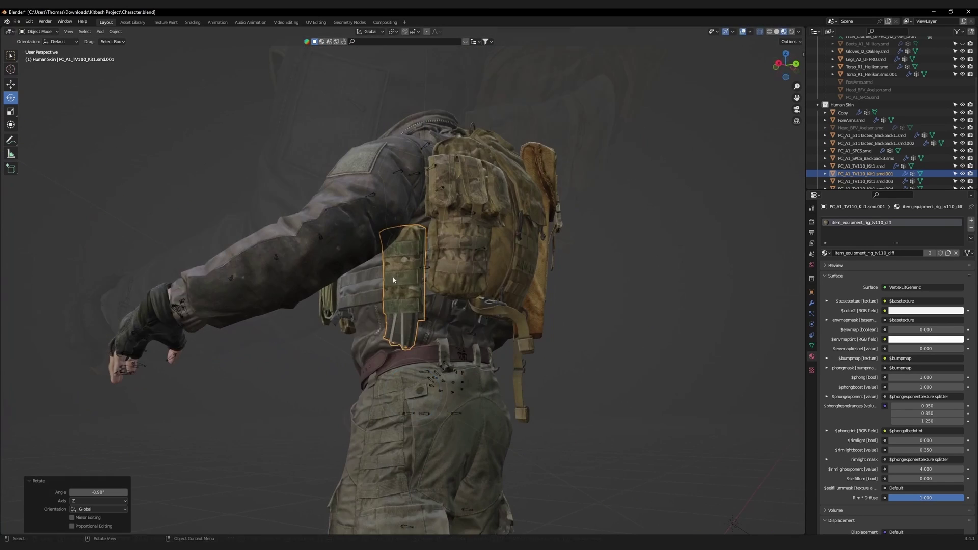
# Set the magazine pouch's origin to its geometry and rotate the pouch slightly about its own centre.
pyautogui.rightClick(393, 279)
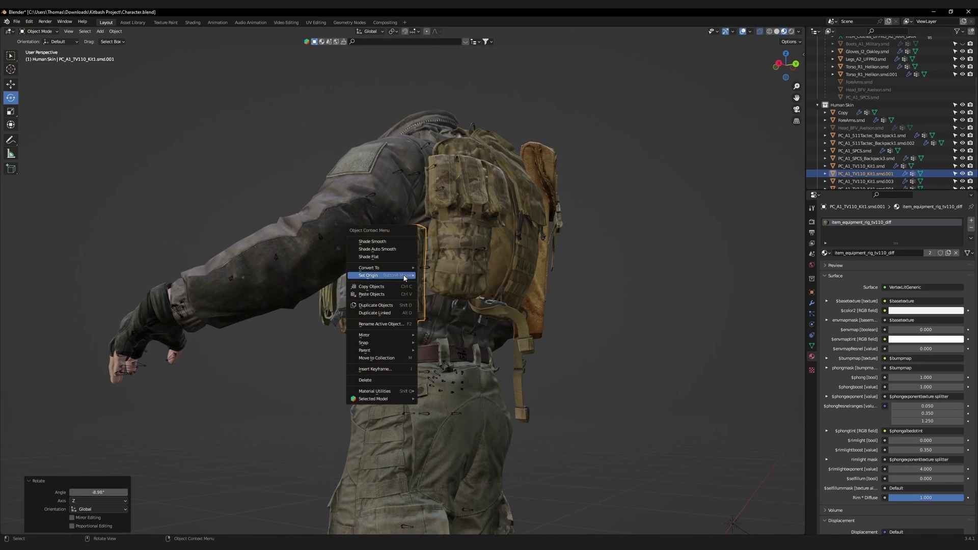
pyautogui.moveTo(397, 274)
pyautogui.click(445, 282)
pyautogui.scroll(3, 407, 325)
pyautogui.moveTo(407, 324); pyautogui.dragTo(403, 349, button='middle')
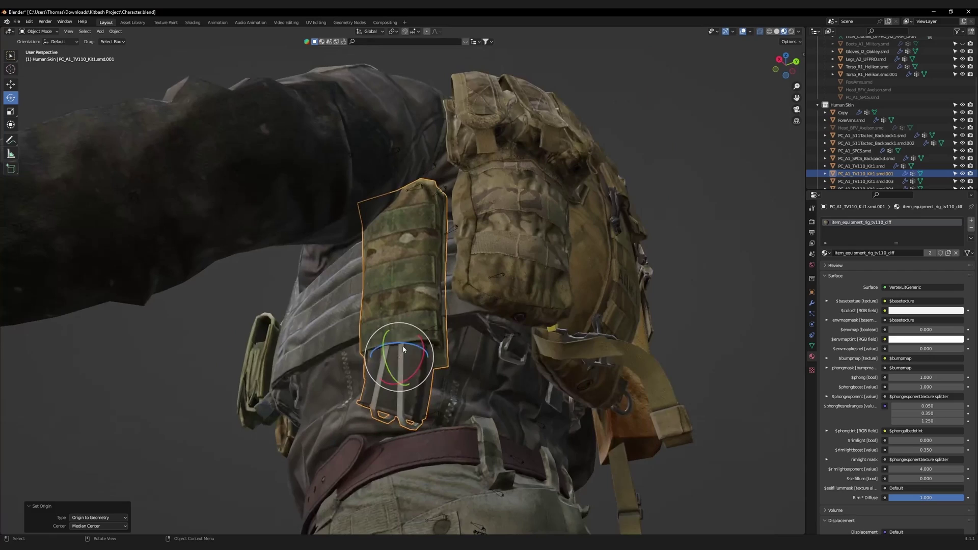
pyautogui.moveTo(402, 346); pyautogui.dragTo(413, 354)
pyautogui.moveTo(414, 353); pyautogui.dragTo(387, 333, button='middle')
# Set Main Armature as the Armature modifier object for both the 511Tactec hydration pack and the long tan pouch.
pyautogui.scroll(-8, 387, 334)
pyautogui.click(458, 224)
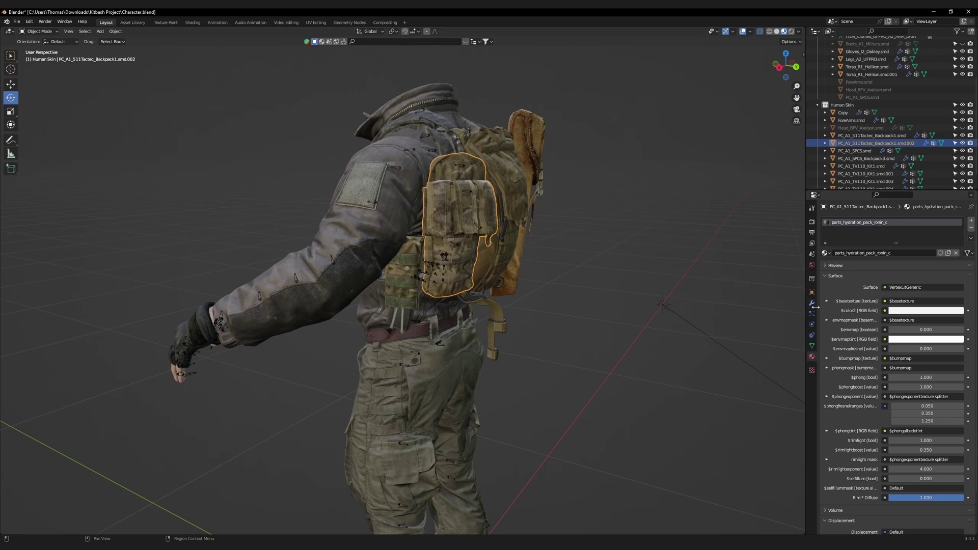
pyautogui.click(812, 303)
pyautogui.click(908, 245)
pyautogui.click(908, 256)
pyautogui.moveTo(710, 251); pyautogui.dragTo(605, 253, button='middle')
pyautogui.click(552, 216)
pyautogui.click(905, 245)
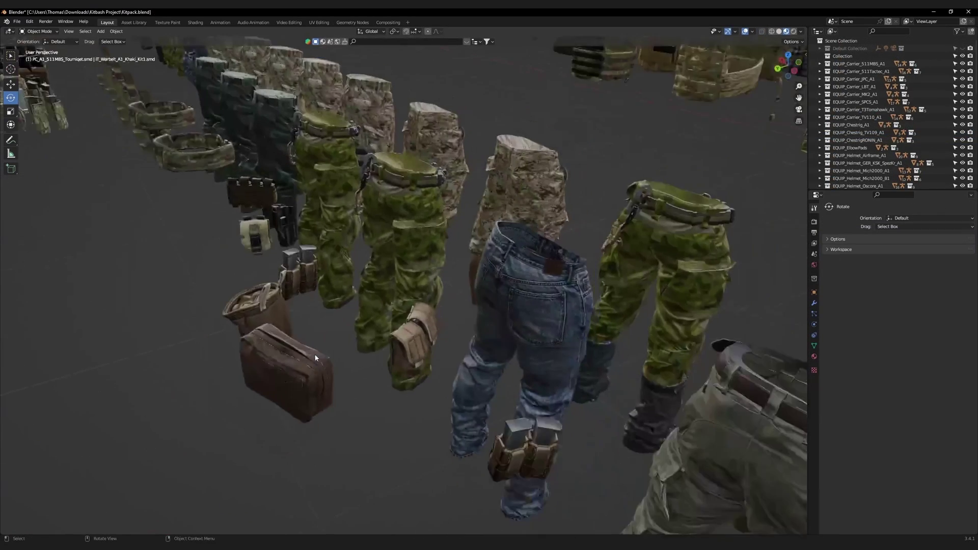
# Find the warbelt and its khaki kit in Kitpack.blend and paste them with their armatures into Character.blend.
pyautogui.moveTo(331, 336); pyautogui.dragTo(451, 242, button='middle')
pyautogui.scroll(-3, 451, 242)
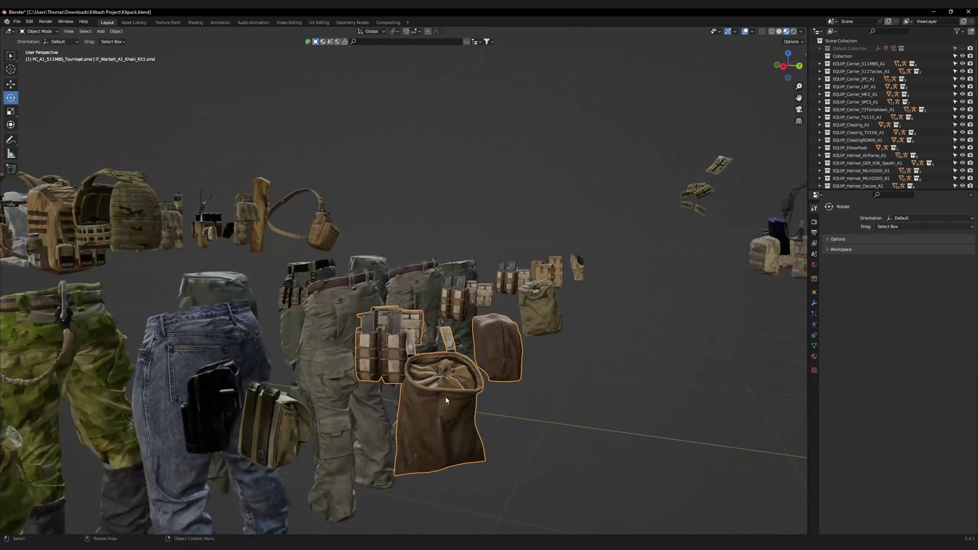
pyautogui.moveTo(445, 400); pyautogui.dragTo(376, 326, button='middle')
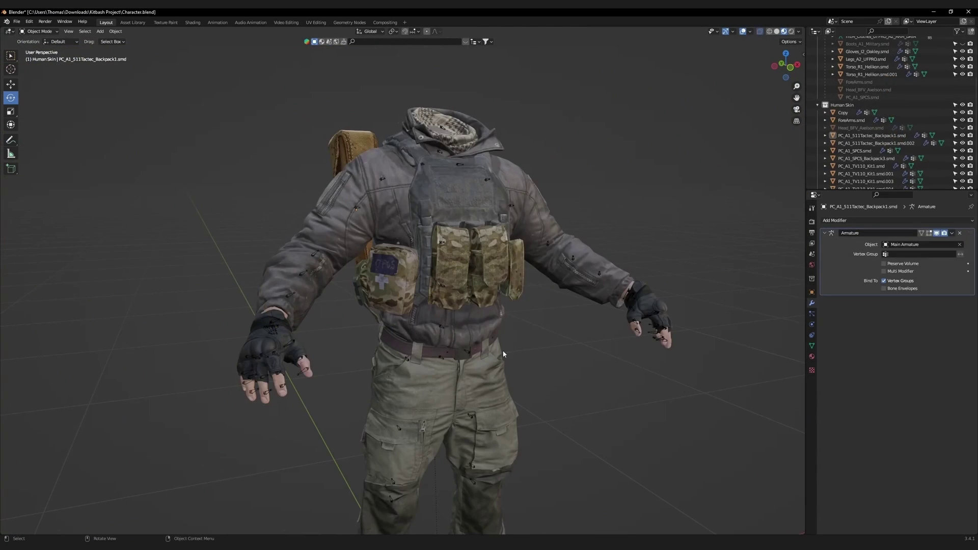
pyautogui.rightClick(543, 322)
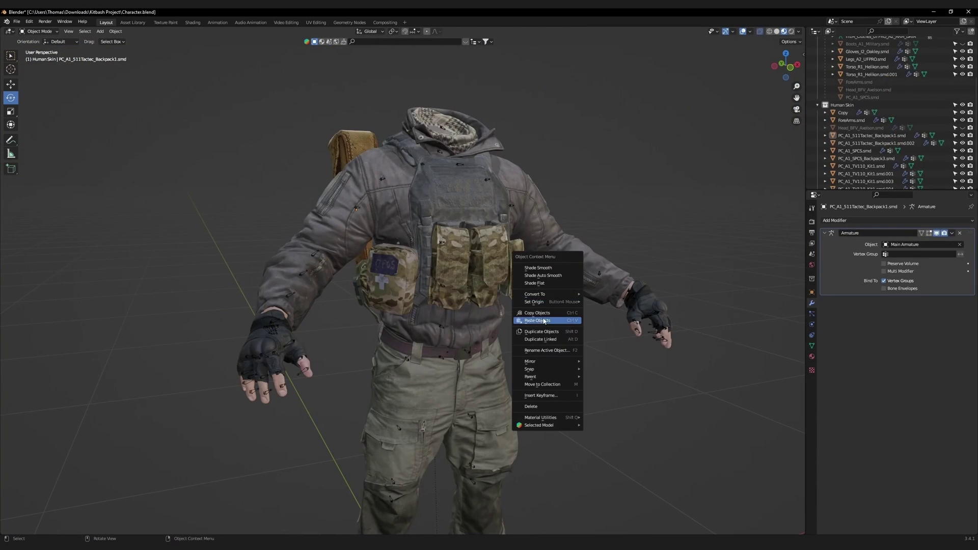
pyautogui.rightClick(880, 262)
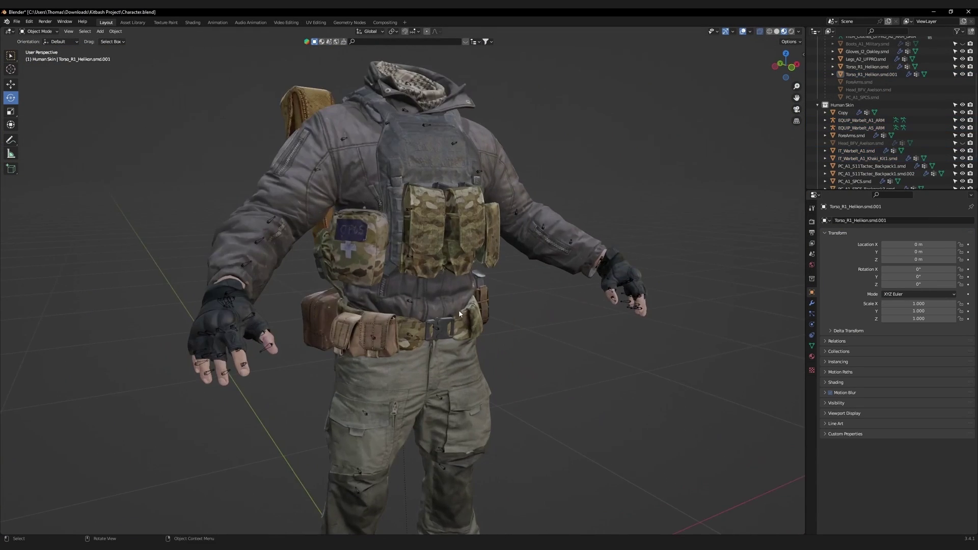
# Delete the faces of the magazine and dump pouches on the character's left hip from the khaki warbelt kit.
pyautogui.moveTo(459, 312); pyautogui.dragTo(424, 319, button='middle')
pyautogui.click(423, 319)
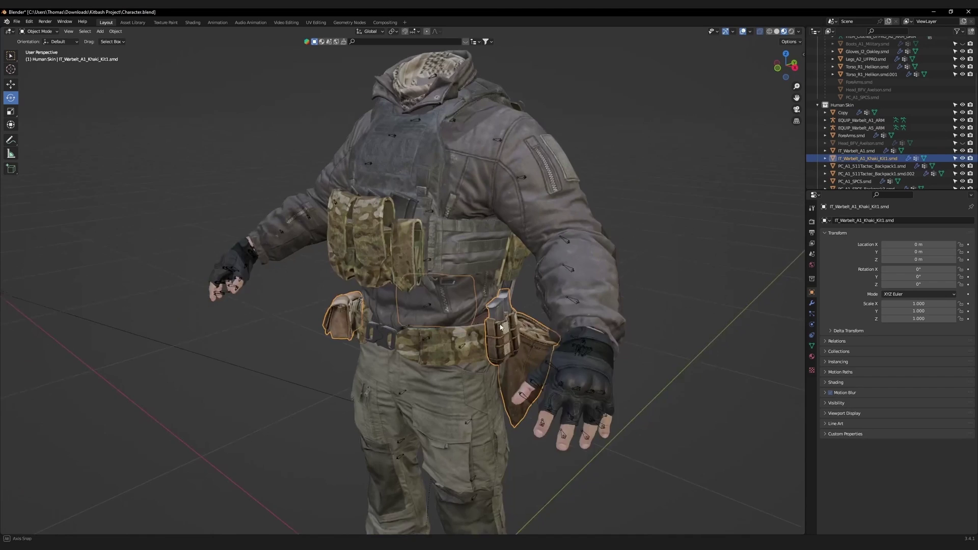
pyautogui.scroll(1, 424, 319)
pyautogui.click(811, 358)
pyautogui.scroll(2, 518, 326)
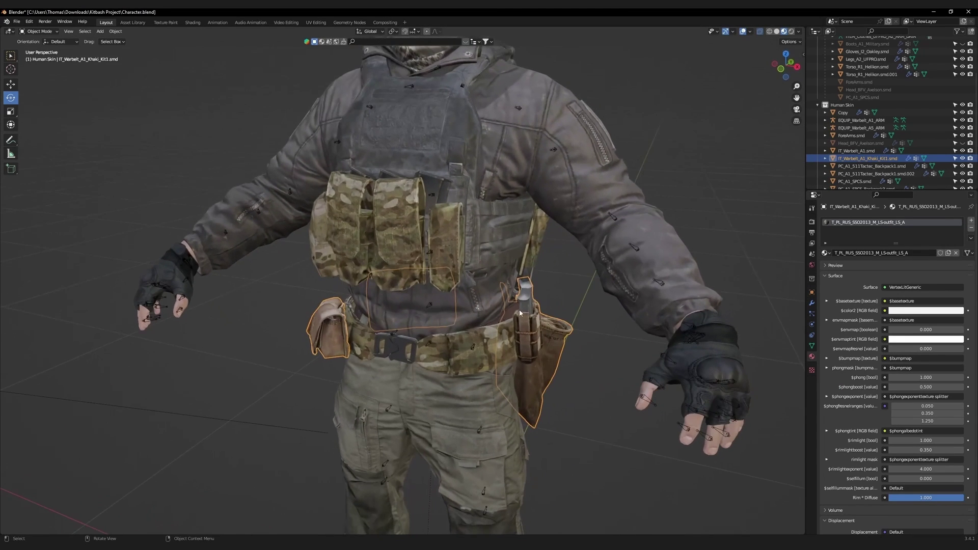
pyautogui.press('Tab')
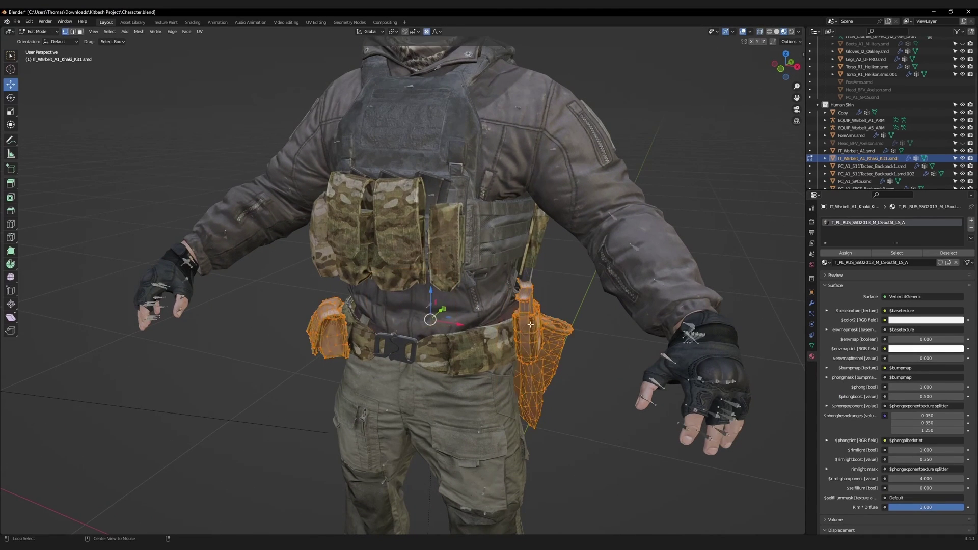
pyautogui.press('3')
pyautogui.hotkey('alt', 'z')
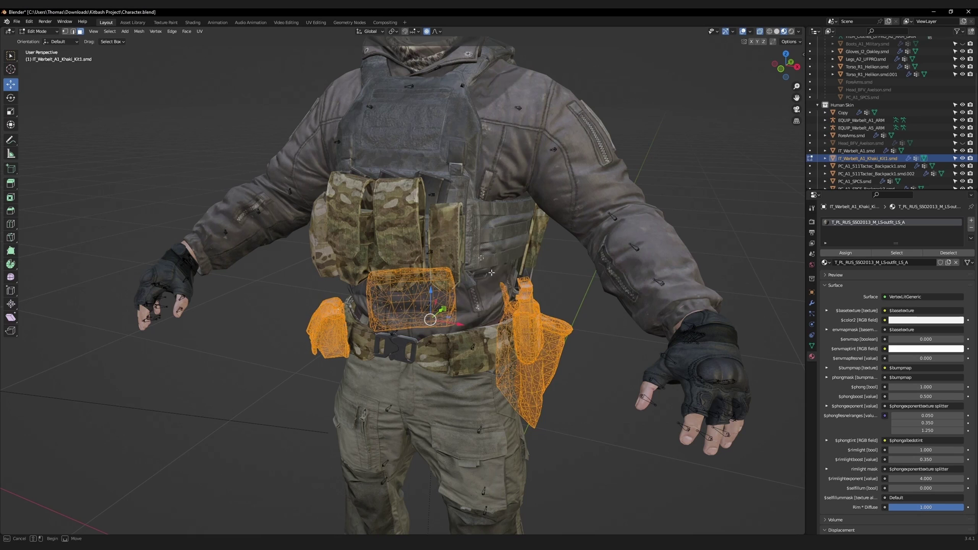
pyautogui.moveTo(492, 273); pyautogui.dragTo(601, 460)
pyautogui.press('x')
pyautogui.press('f')
pyautogui.press('Tab')
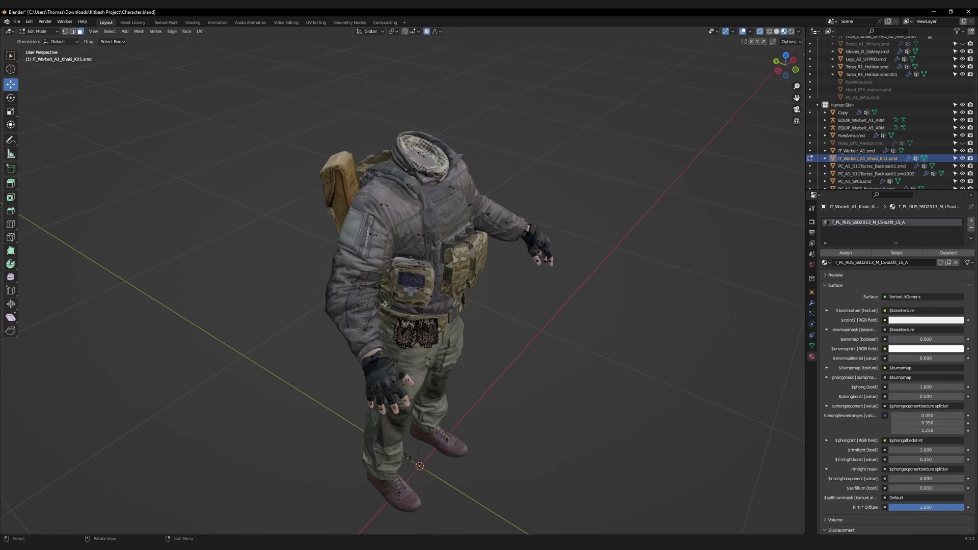
# Separate the double pouch on the character's right hip from the khaki warbelt kit by selection.
pyautogui.moveTo(384, 301); pyautogui.dragTo(492, 386)
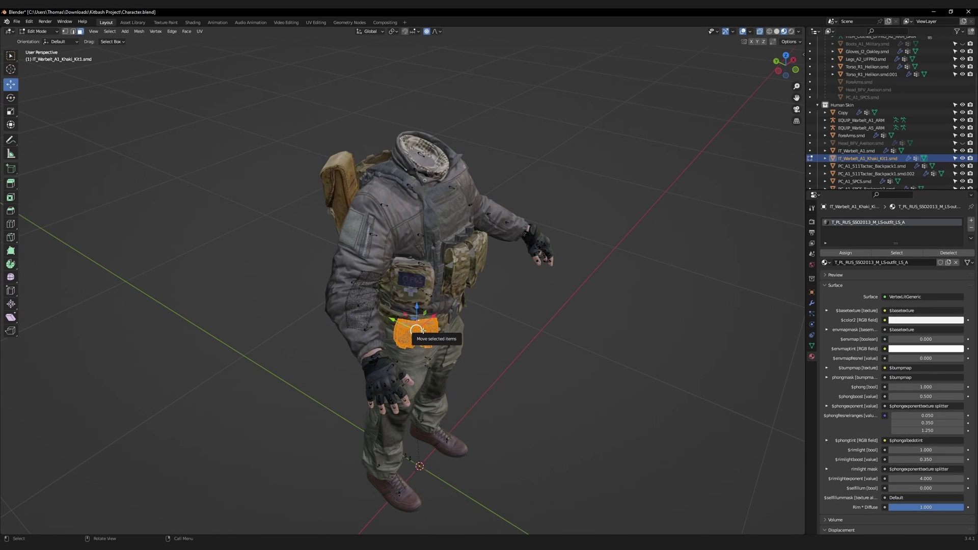
pyautogui.press('p')
pyautogui.click(424, 336)
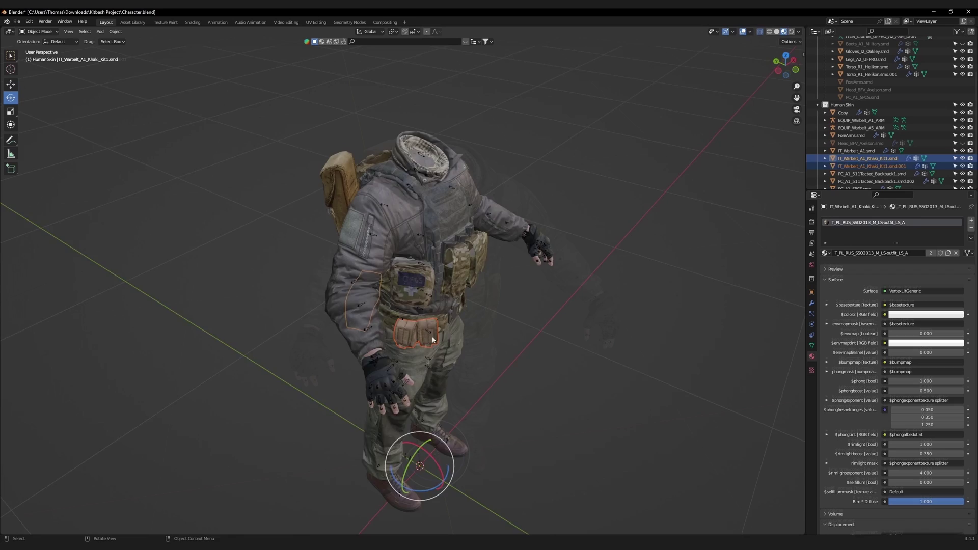
# Duplicate the separated double pouch in place and mirror the copy across global X to the other hip.
pyautogui.press('Escape')
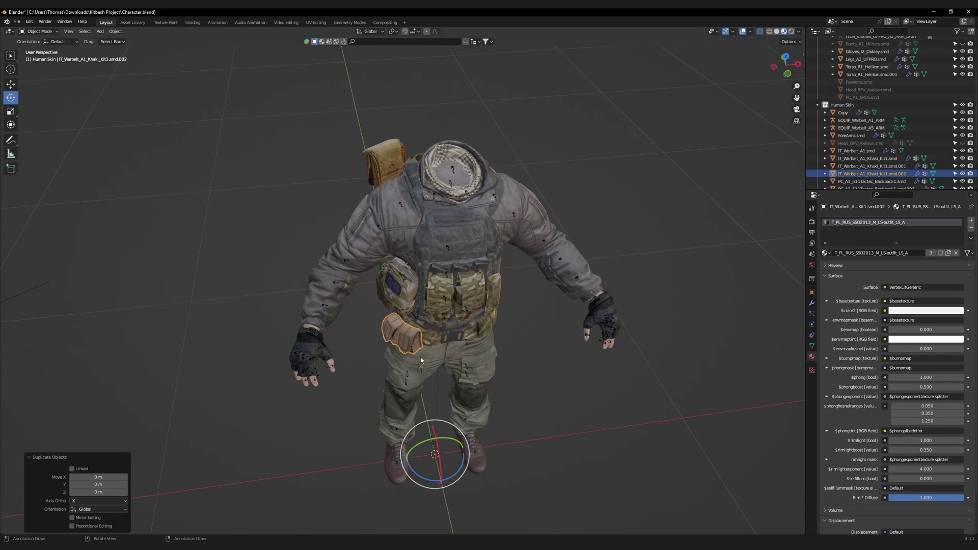
pyautogui.rightClick(421, 359)
pyautogui.moveTo(399, 401)
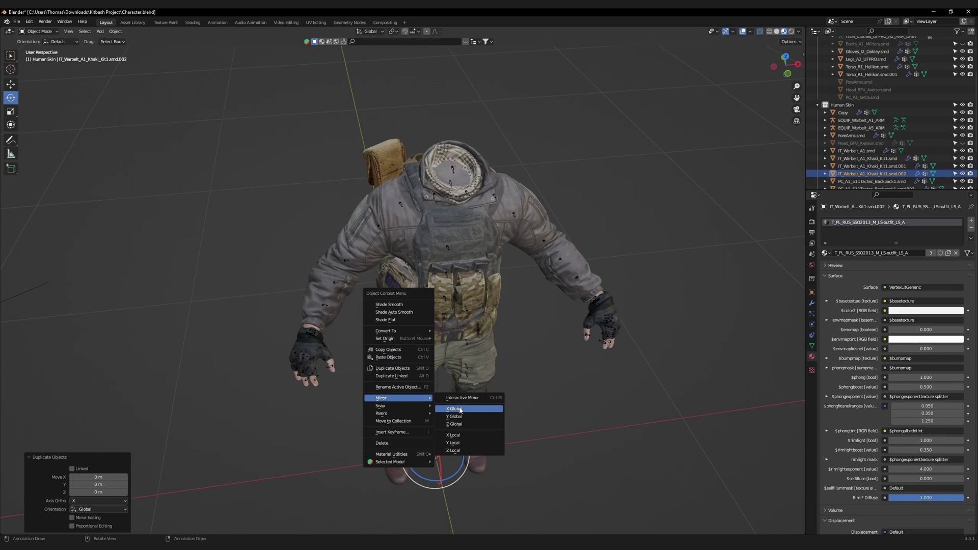
pyautogui.click(455, 409)
# Set the mirrored double pouch's origin to its geometry.
pyautogui.moveTo(457, 410); pyautogui.dragTo(496, 253, button='middle')
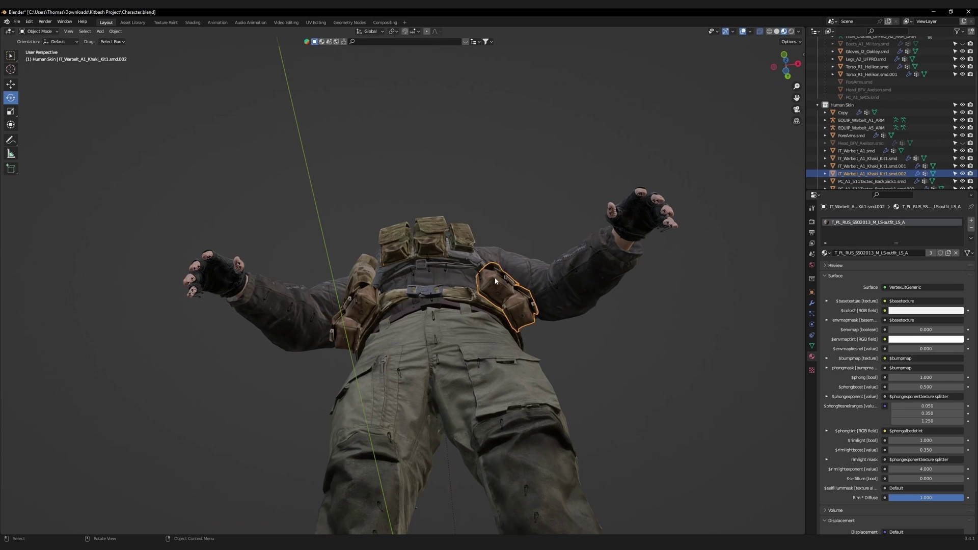
pyautogui.rightClick(496, 253)
pyautogui.click(530, 227)
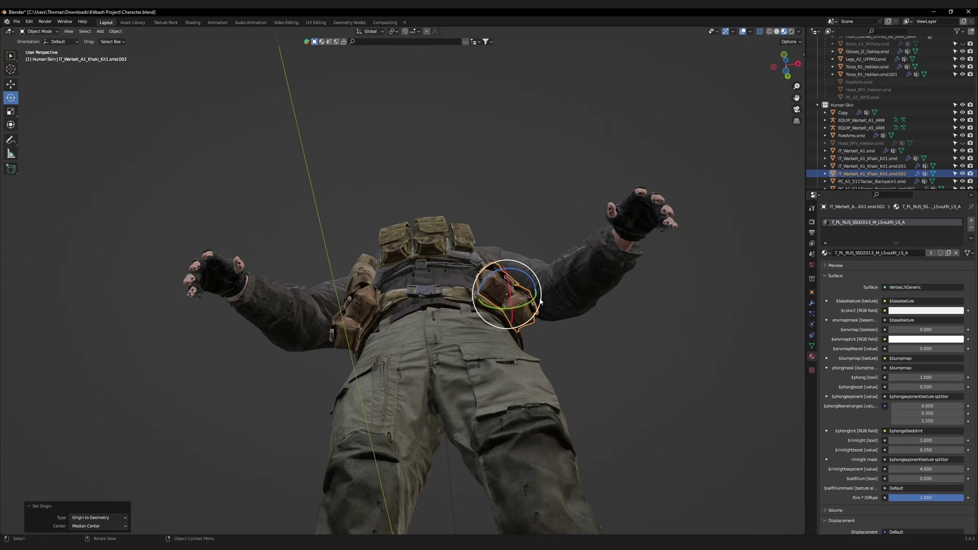
# Fine-tune the mirrored double pouch's rotation against the belt and turn on the Face Orientation overlay.
pyautogui.scroll(5, 485, 290)
pyautogui.moveTo(484, 291); pyautogui.dragTo(480, 290)
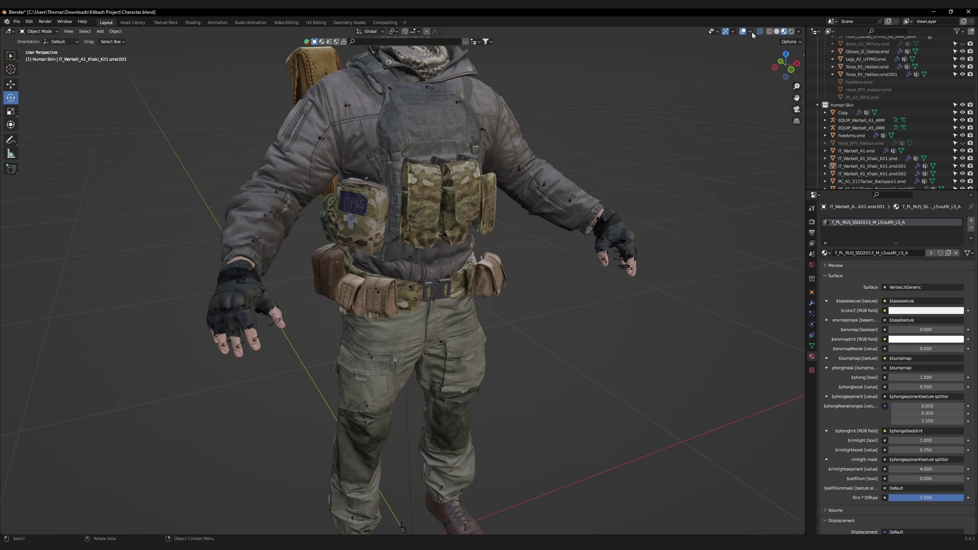
pyautogui.click(749, 32)
pyautogui.click(702, 187)
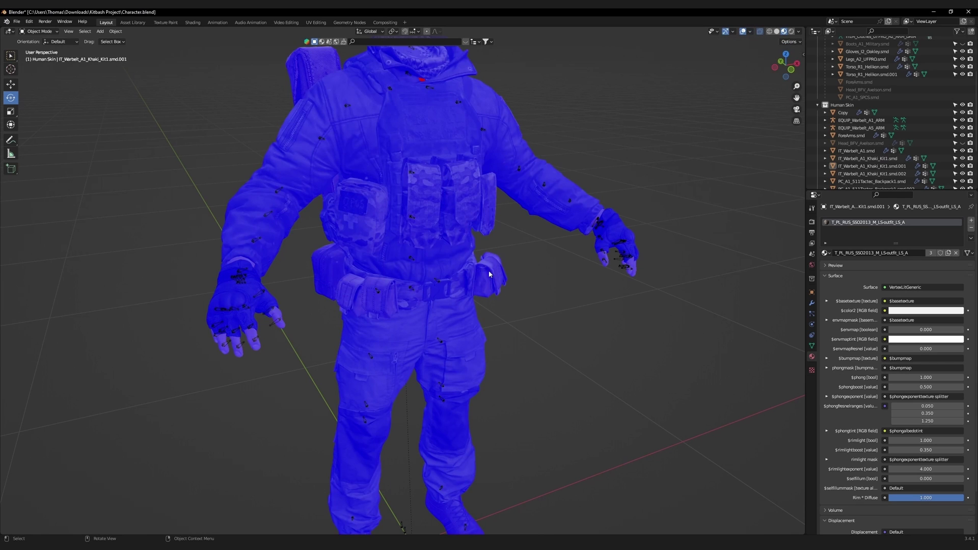
# Join the mirrored double pouch into the original double pouch object.
pyautogui.keyDown('shift'); pyautogui.click(490, 284); pyautogui.keyUp('shift')
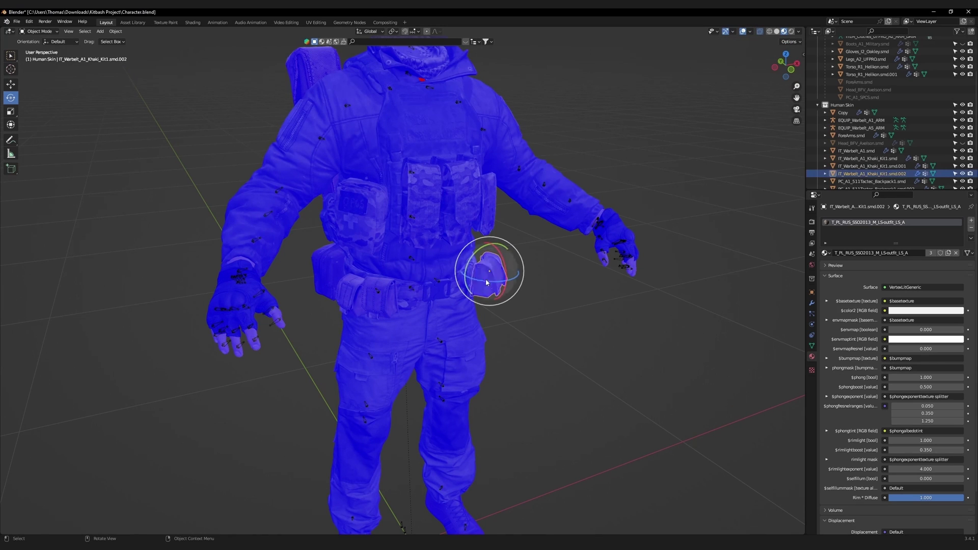
pyautogui.rightClick(383, 305)
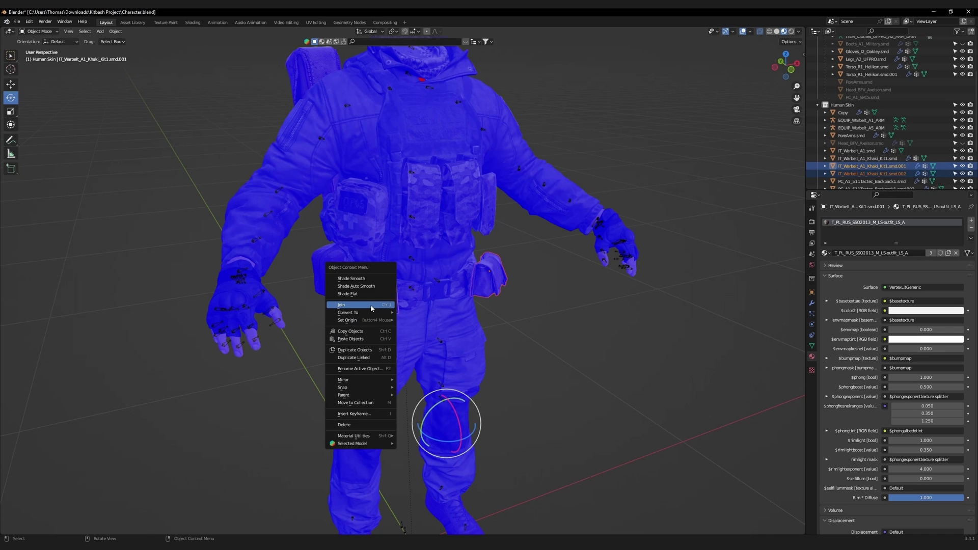
pyautogui.click(371, 305)
# Correct the normals of the mirrored pouch's faces in the joined mesh so they point outward.
pyautogui.press('Tab')
pyautogui.moveTo(448, 231); pyautogui.dragTo(582, 350)
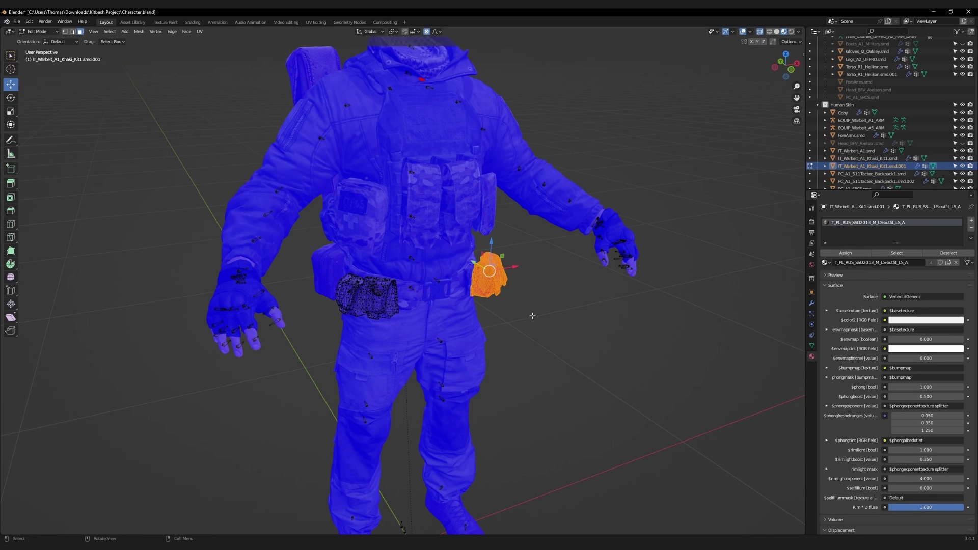
pyautogui.click(139, 31)
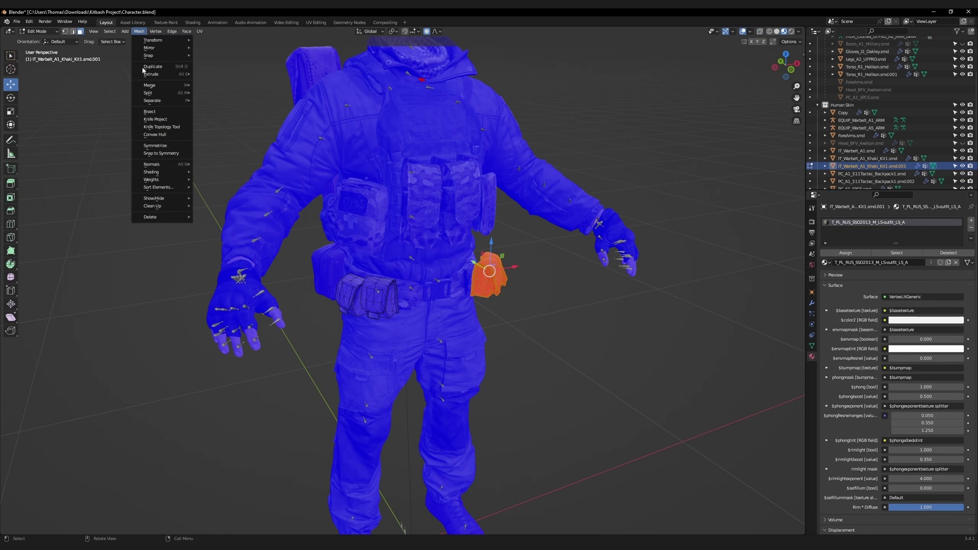
pyautogui.moveTo(163, 169)
pyautogui.click(226, 168)
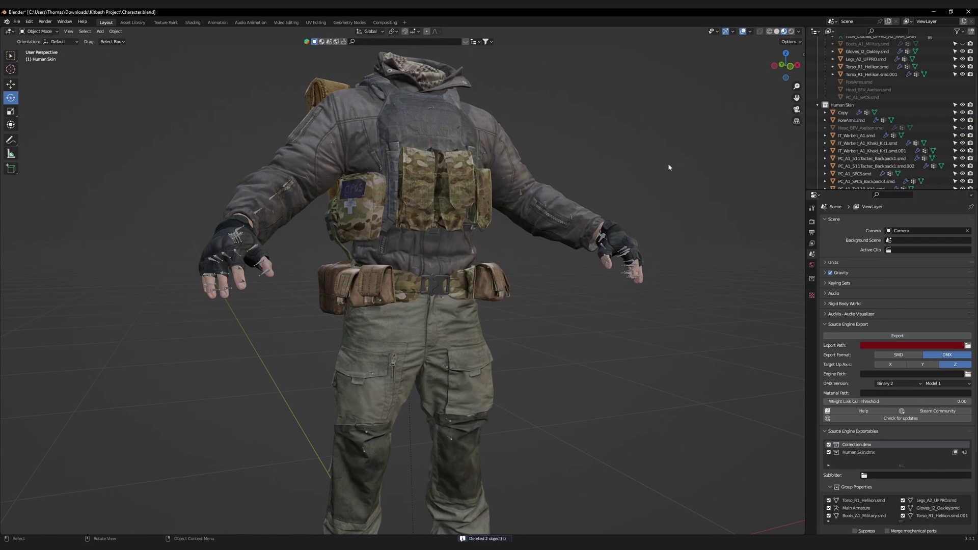
# Copy the armature modifier from the torso Torso_R1_Helikon.smd.001 to the warbelt, its khaki kit and the joined double pouches.
pyautogui.scroll(2, 526, 214)
pyautogui.click(413, 287)
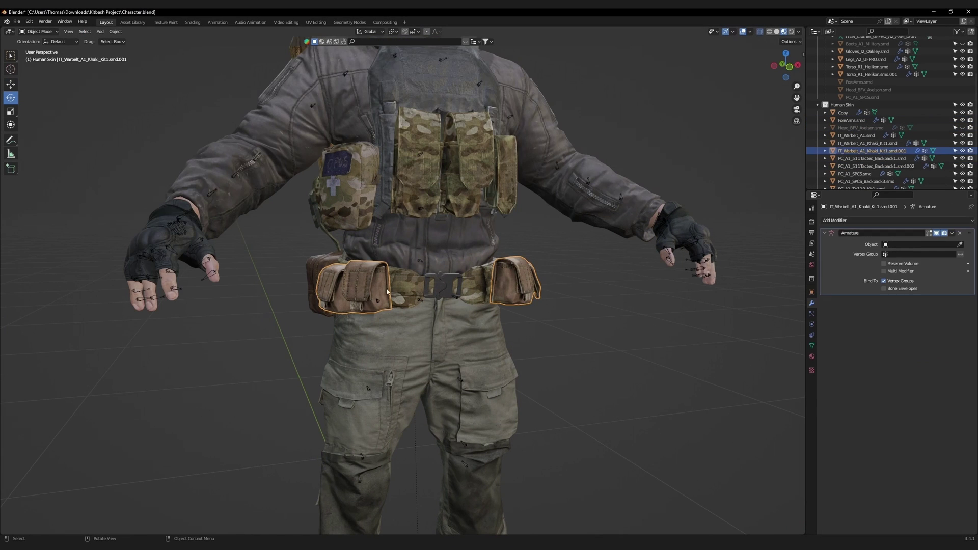
pyautogui.keyDown('shift'); pyautogui.click(392, 287); pyautogui.keyUp('shift')
pyautogui.keyDown('shift'); pyautogui.click(320, 265); pyautogui.keyUp('shift')
pyautogui.moveTo(320, 266); pyautogui.dragTo(409, 265, button='middle')
pyautogui.keyDown('shift'); pyautogui.click(402, 243); pyautogui.keyUp('shift')
pyautogui.hotkey('ctrl', 'l')
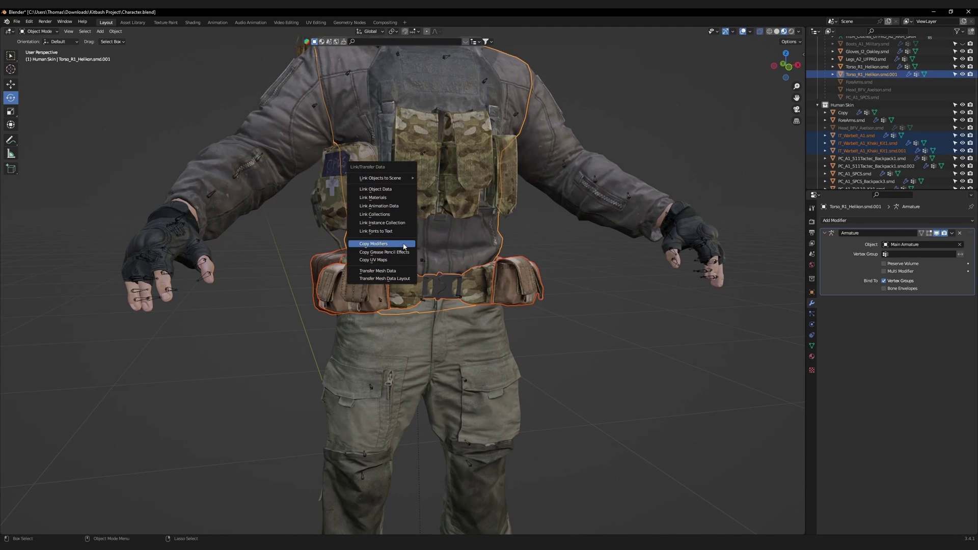
pyautogui.click(386, 244)
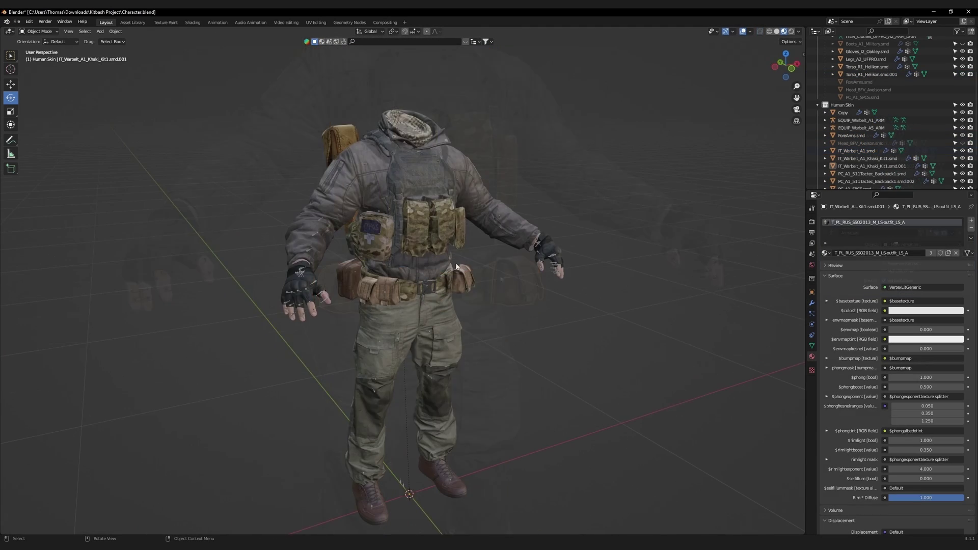
# Put the Main Armature in Pose Mode and rotate its lower spine bones to test how the belt and vest gear deform.
pyautogui.moveTo(433, 259); pyautogui.dragTo(455, 261, button='middle')
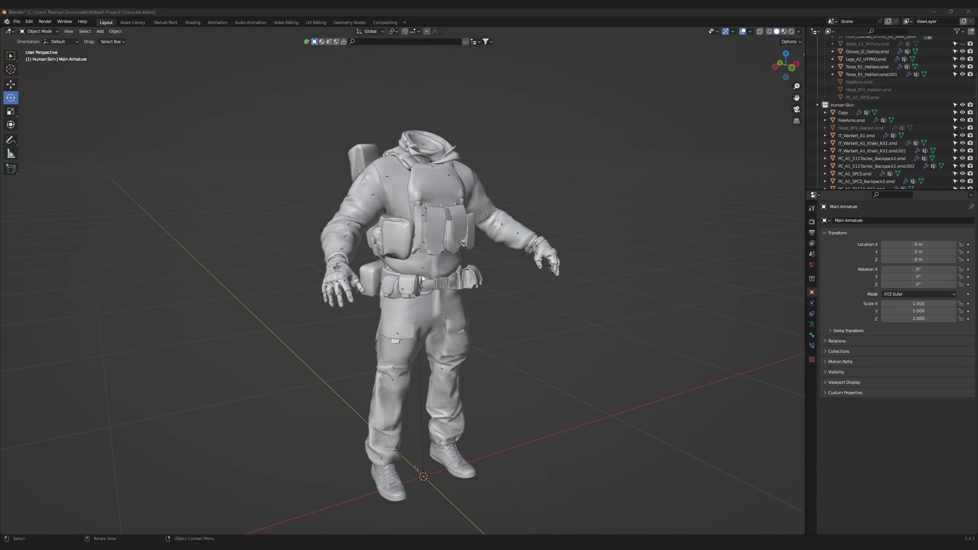
pyautogui.click(422, 275)
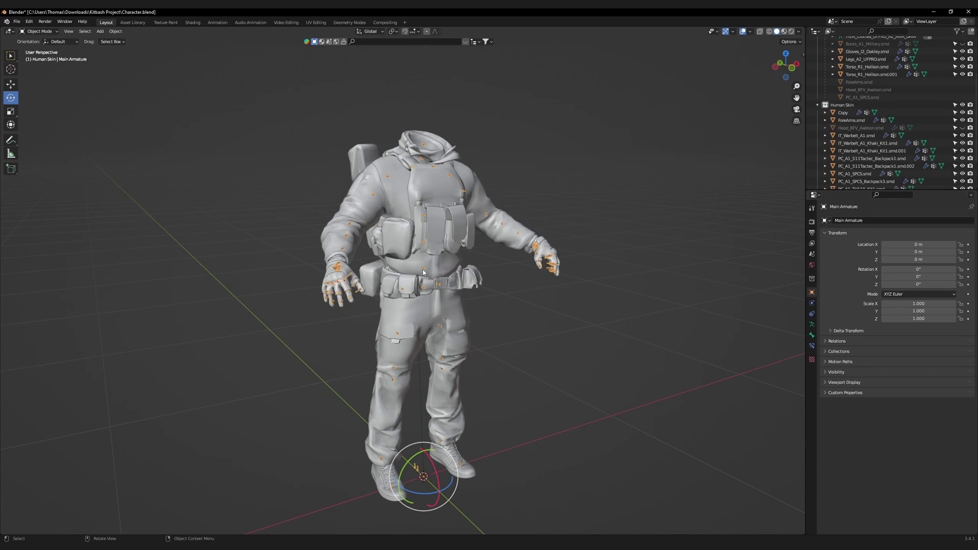
pyautogui.moveTo(420, 269); pyautogui.dragTo(421, 261, button='middle')
pyautogui.scroll(3, 421, 261)
pyautogui.hotkey('ctrl', 'Tab')
pyautogui.moveTo(433, 291); pyautogui.dragTo(433, 296)
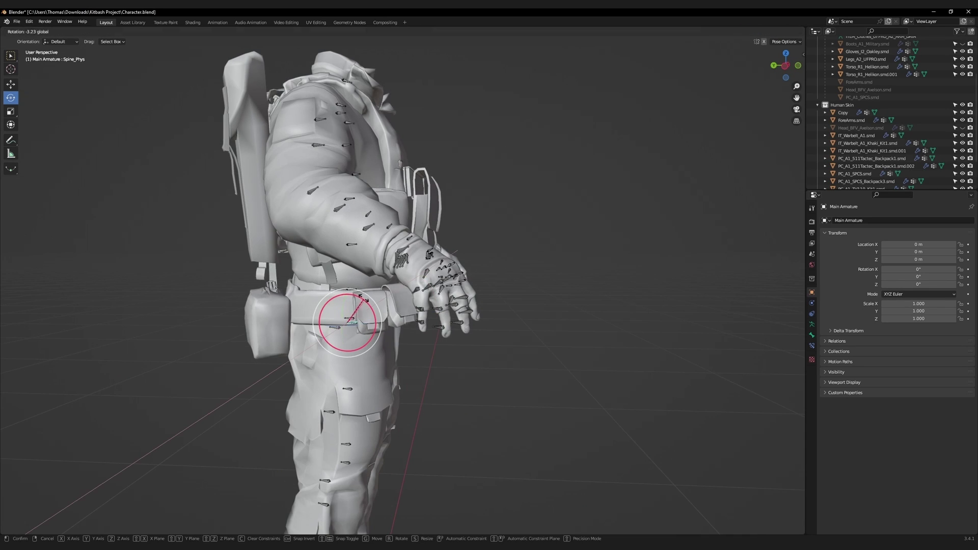
pyautogui.moveTo(362, 298); pyautogui.dragTo(362, 299)
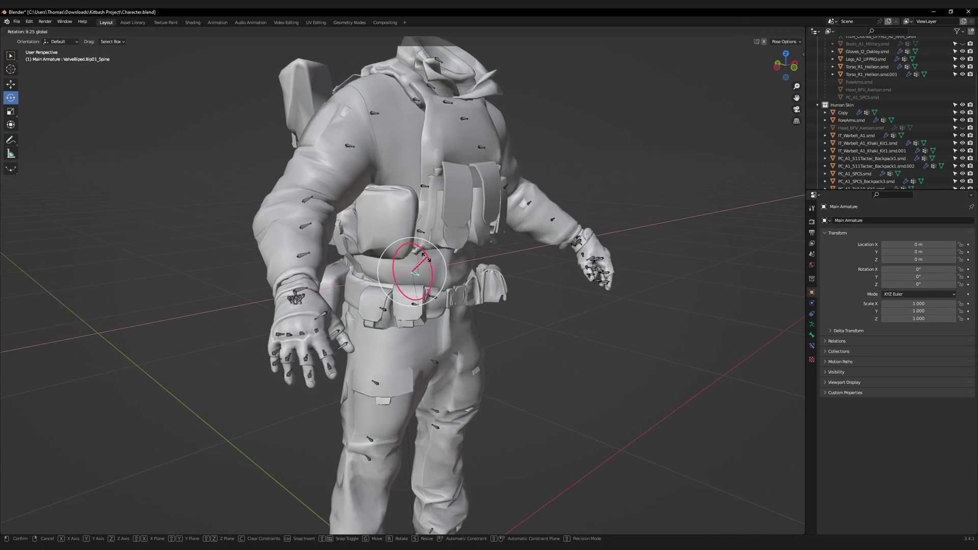
pyautogui.moveTo(427, 259); pyautogui.dragTo(430, 264)
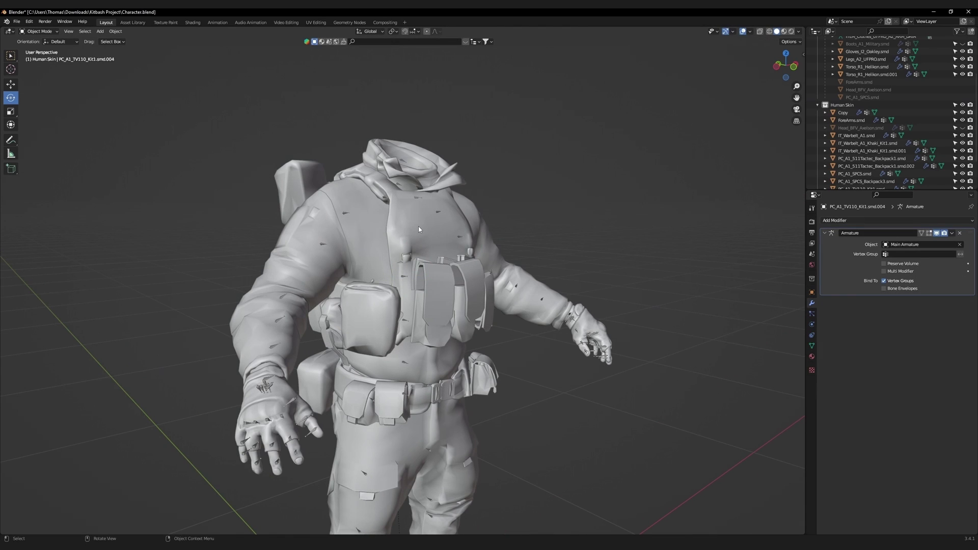
# Transfer the weights of the PC_A1_SPCS plate carrier to the front magazine pouches, with source layers selected By Name.
pyautogui.click(419, 229)
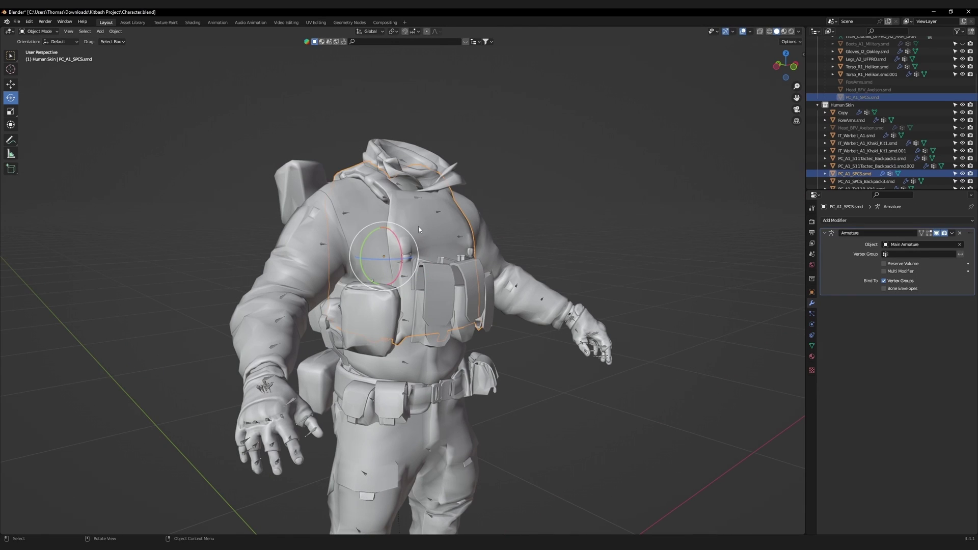
pyautogui.keyDown('shift'); pyautogui.click(445, 289); pyautogui.keyUp('shift')
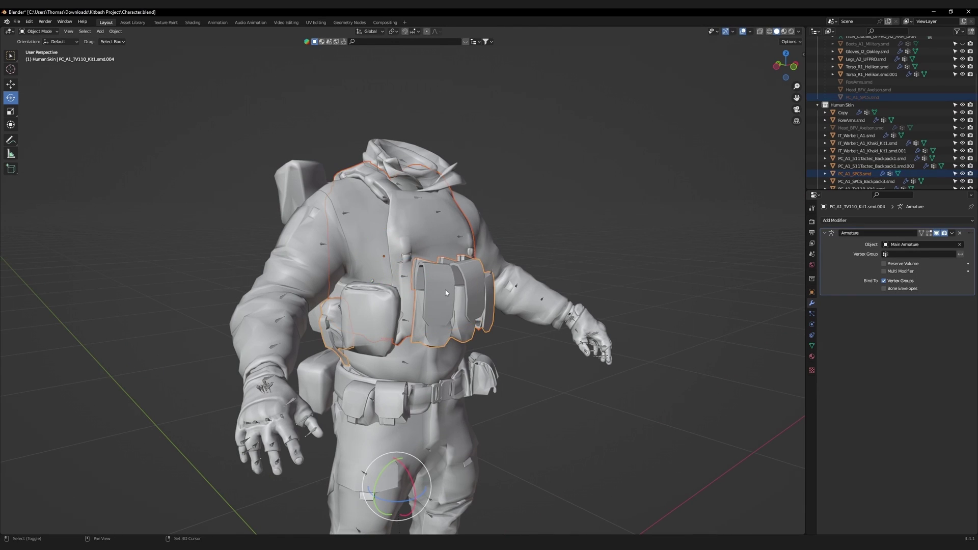
pyautogui.click(42, 33)
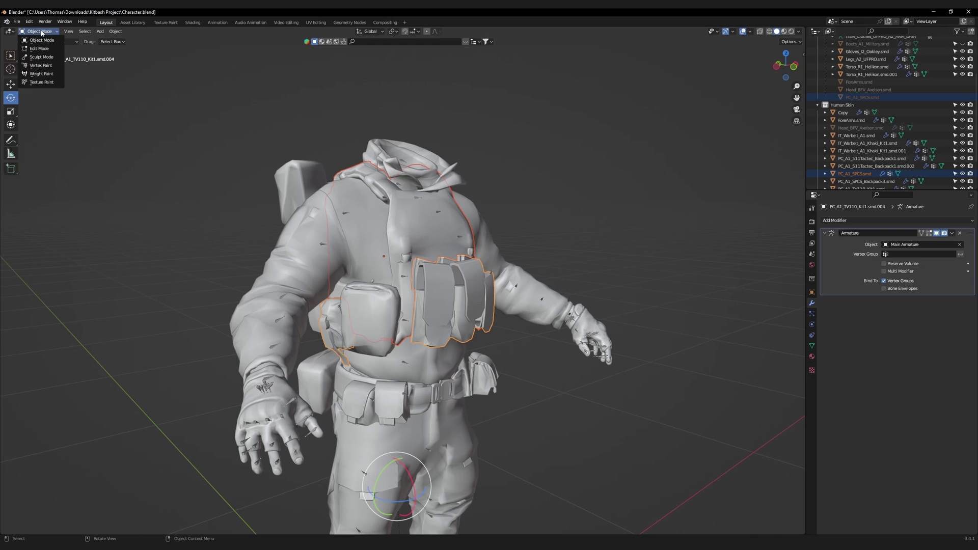
pyautogui.click(41, 75)
pyautogui.click(108, 32)
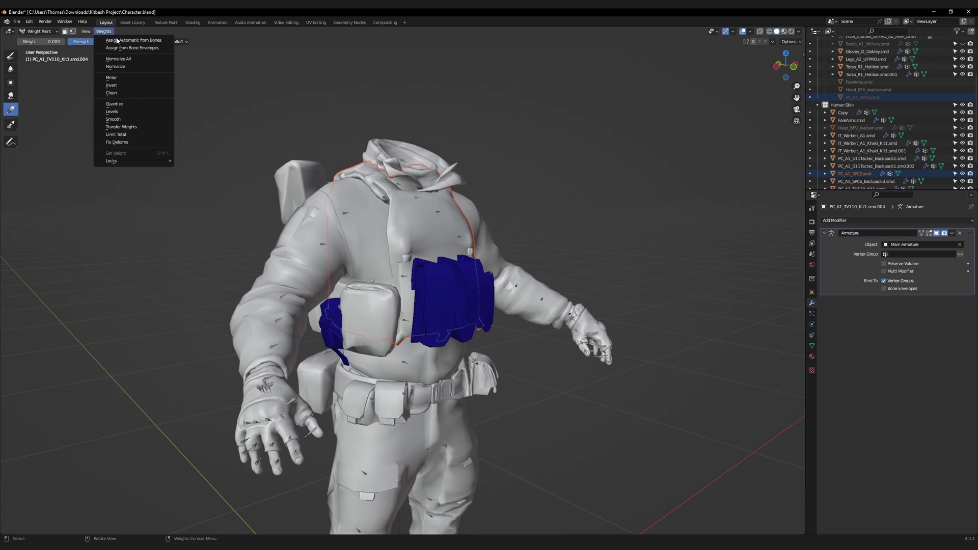
pyautogui.click(118, 129)
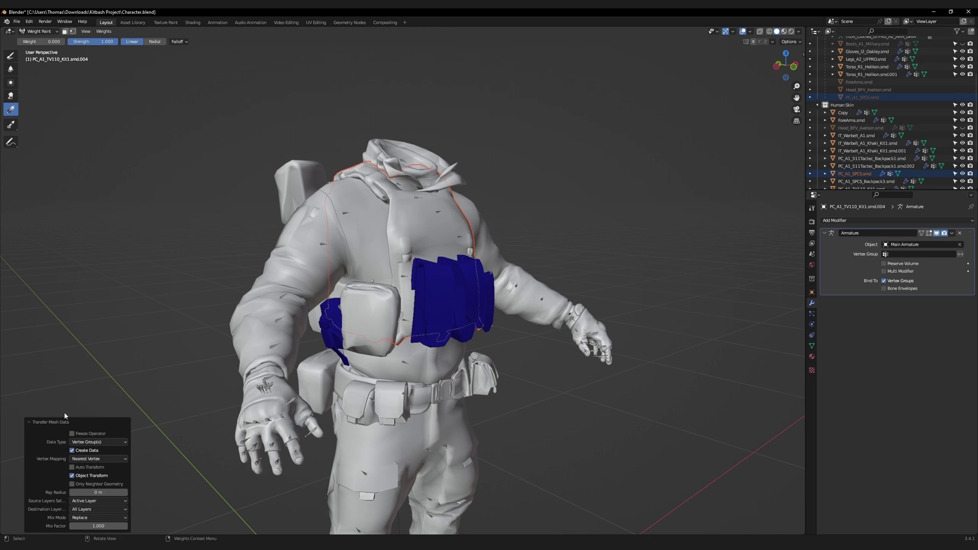
pyautogui.click(85, 502)
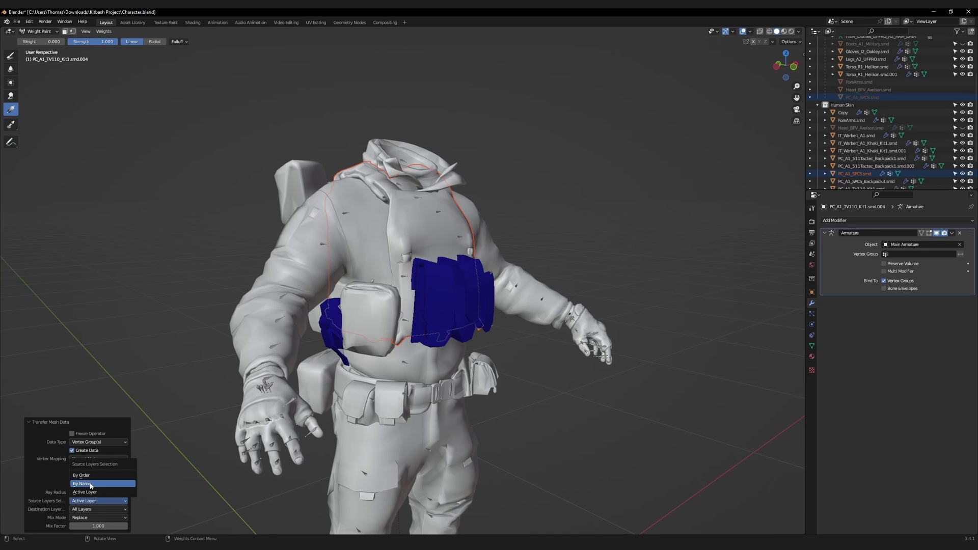
pyautogui.click(91, 485)
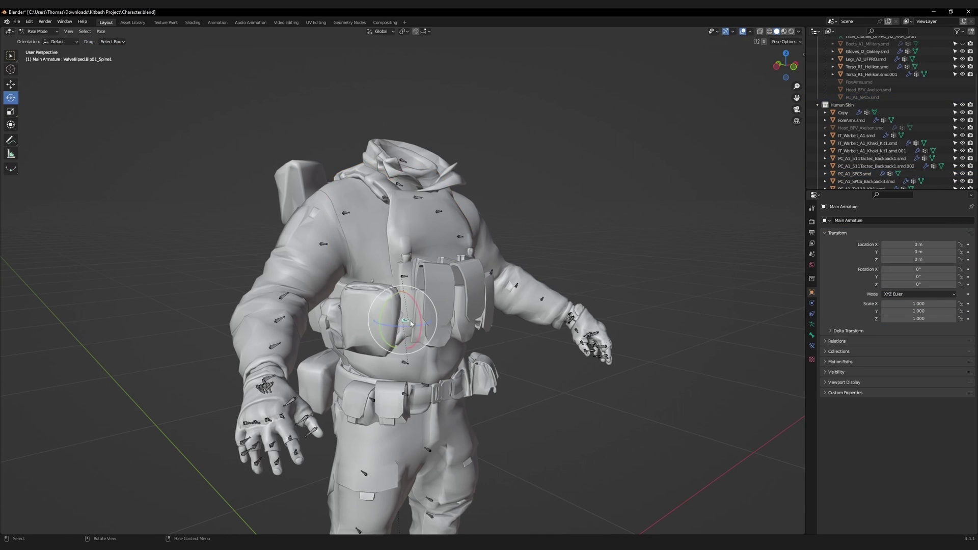
# Rotate the Bip01_Spine1 bone to test whether the front magazine pouches follow the plate carrier.
pyautogui.press('r')
pyautogui.rightClick(413, 302)
pyautogui.moveTo(413, 302)
pyautogui.mouseDown()
pyautogui.moveTo(422, 310)
pyautogui.moveTo(406, 301)
pyautogui.mouseUp()
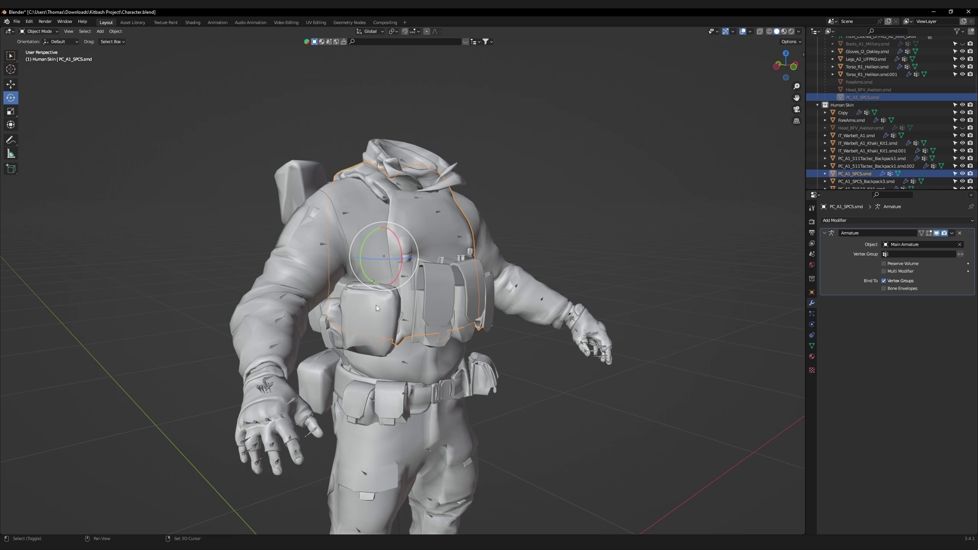
# Transfer the plate carrier's weights to the medical pouch on the front of the vest.
pyautogui.keyDown('shift'); pyautogui.click(375, 305); pyautogui.keyUp('shift')
pyautogui.click(40, 31)
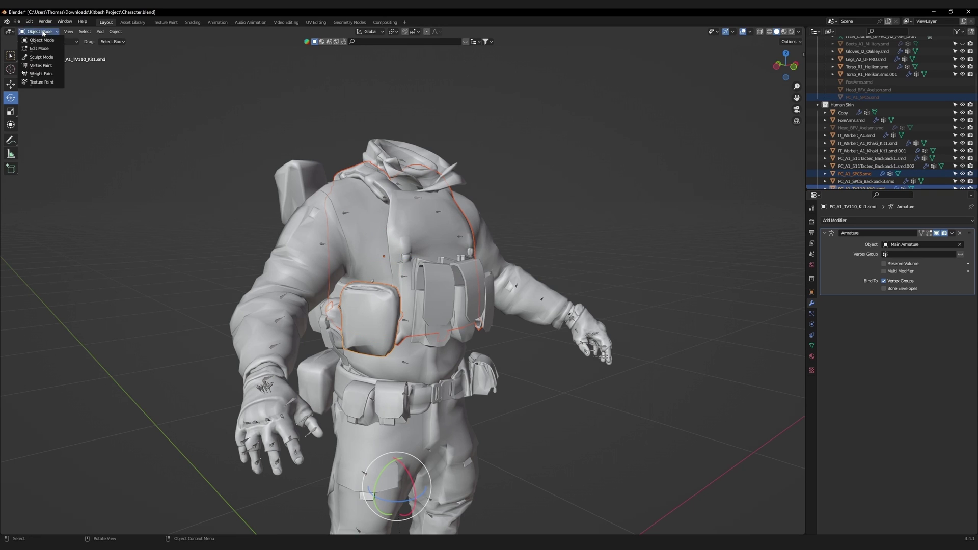
pyautogui.click(38, 75)
pyautogui.click(103, 31)
pyautogui.click(134, 128)
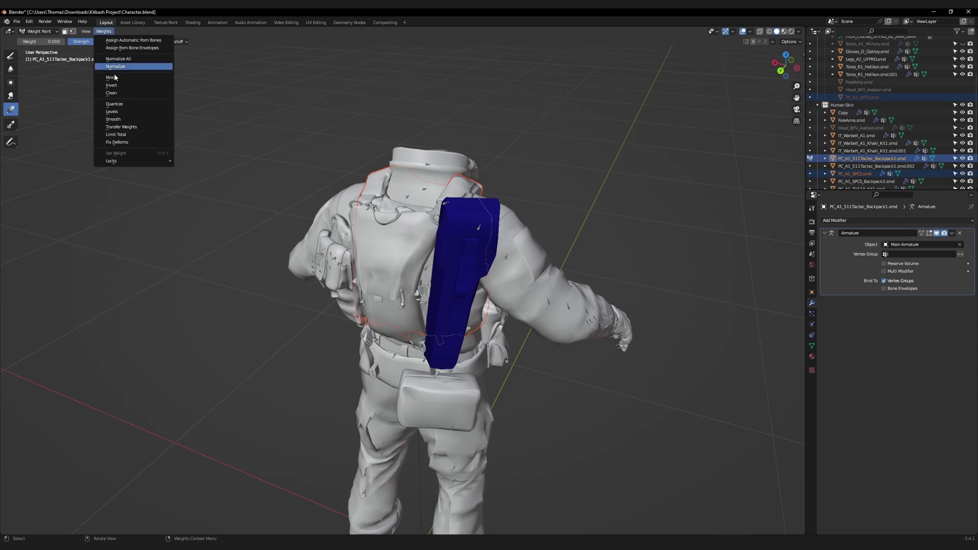
# Transfer the plate carrier's weights to the long PC_A1_511Tactec_Backpack1 pack and the PC_A1_SPCS_Backpack3 back panel.
pyautogui.click(121, 127)
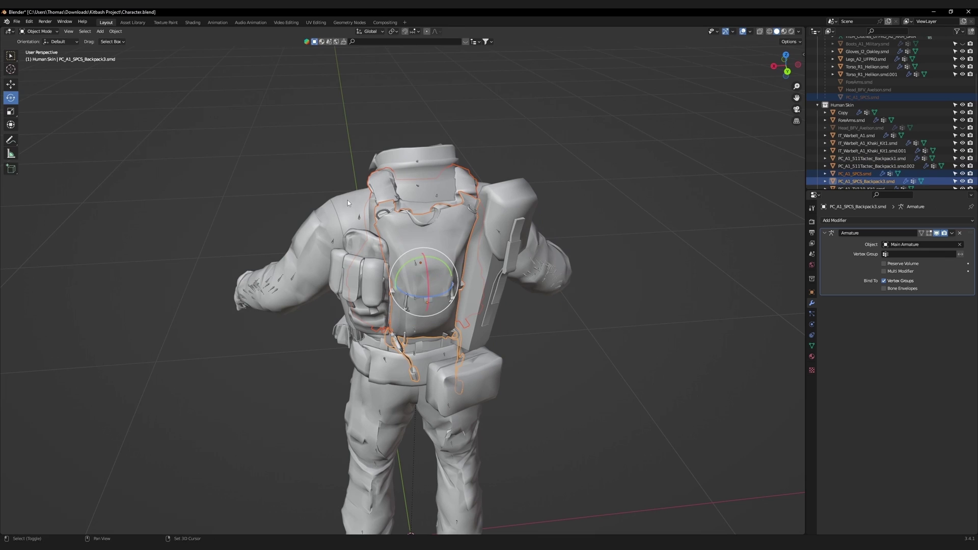
pyautogui.click(108, 31)
pyautogui.click(121, 127)
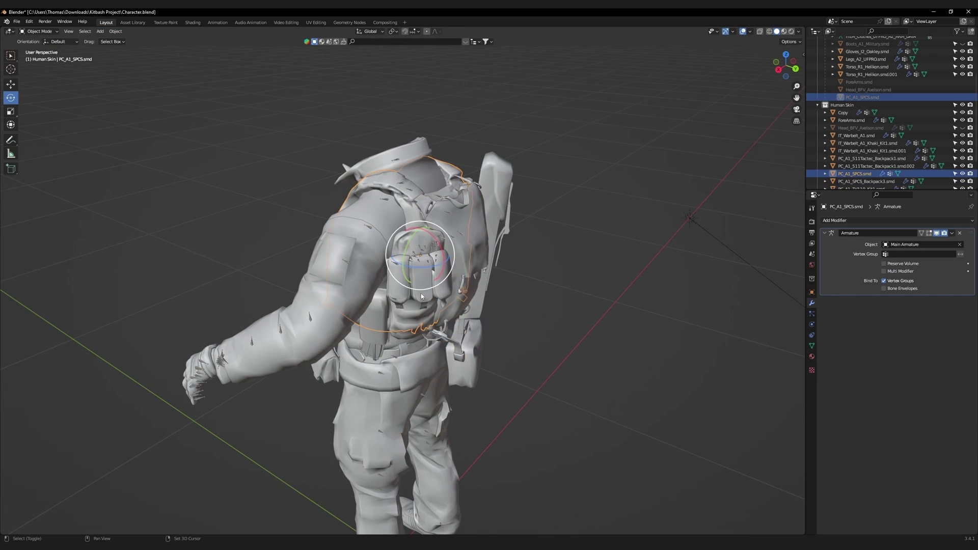
# Transfer the plate carrier's weights to the triple-pouch pack PC_A1_511Tactec_Backpack1.smd.002 on the back.
pyautogui.click(37, 31)
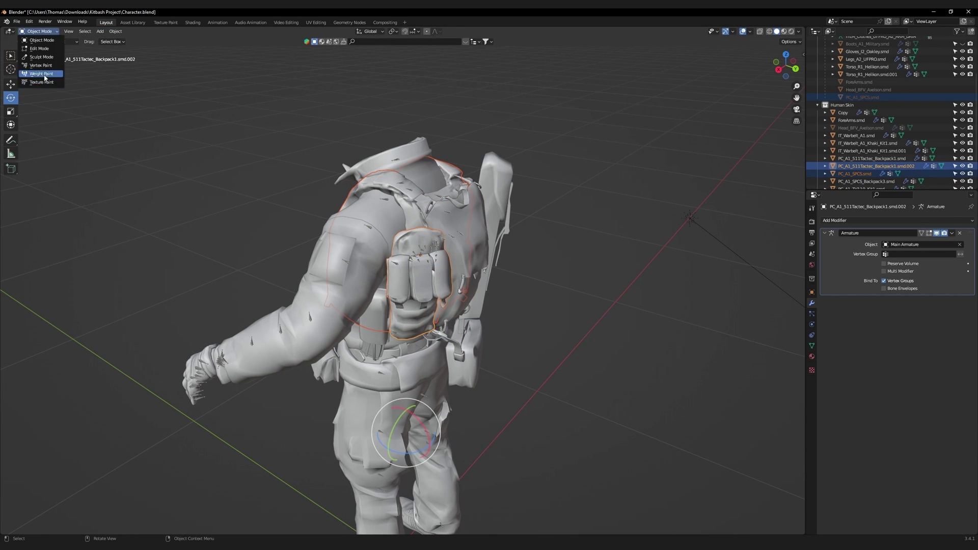
pyautogui.click(38, 75)
pyautogui.click(103, 31)
pyautogui.click(121, 127)
# Transfer the plate carrier's weights to the side gear piece PC_A1_TV110_Kit1.smd.001.
pyautogui.click(37, 31)
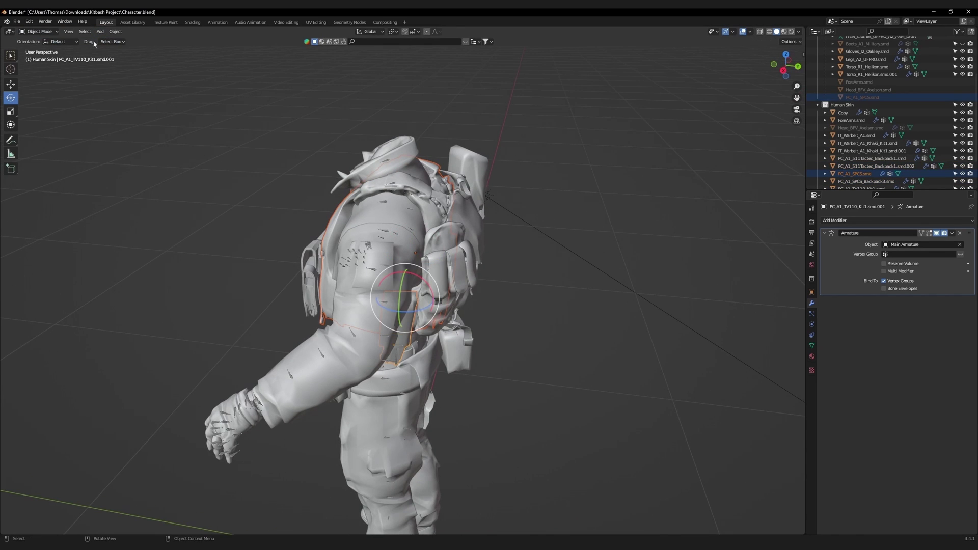
pyautogui.click(104, 31)
pyautogui.click(121, 127)
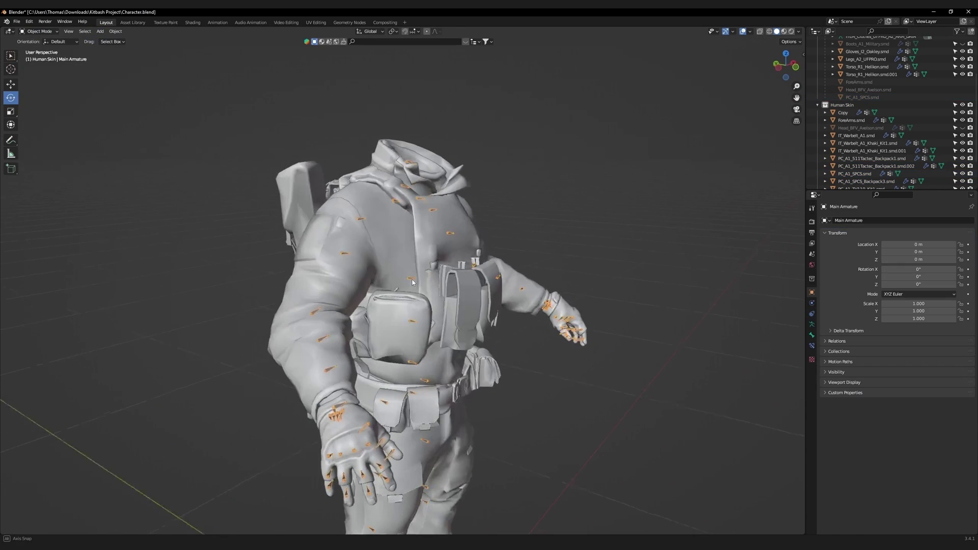
# Rotate the armature's spine, left upper arm and left clavicle bones to test how the re-weighted vest gear deforms.
pyautogui.click(415, 308)
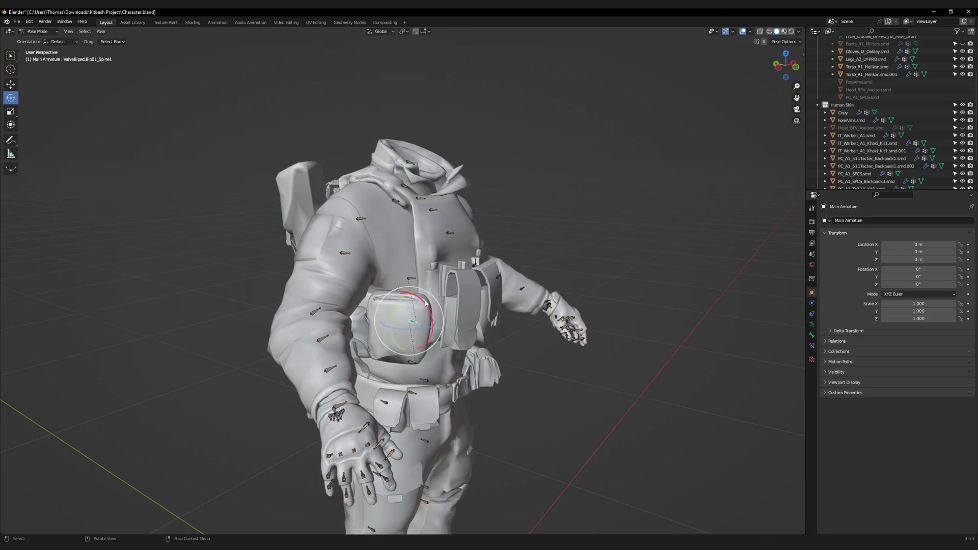
pyautogui.moveTo(400, 330)
pyautogui.mouseDown()
pyautogui.moveTo(420, 329)
pyautogui.moveTo(393, 330)
pyautogui.mouseUp()
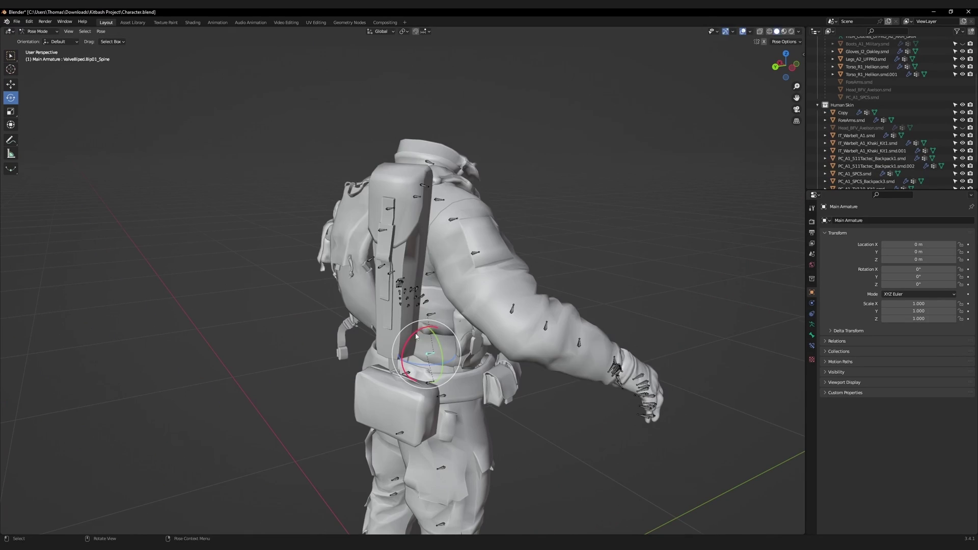
pyautogui.moveTo(414, 332)
pyautogui.mouseDown()
pyautogui.moveTo(428, 321)
pyautogui.moveTo(409, 332)
pyautogui.mouseUp()
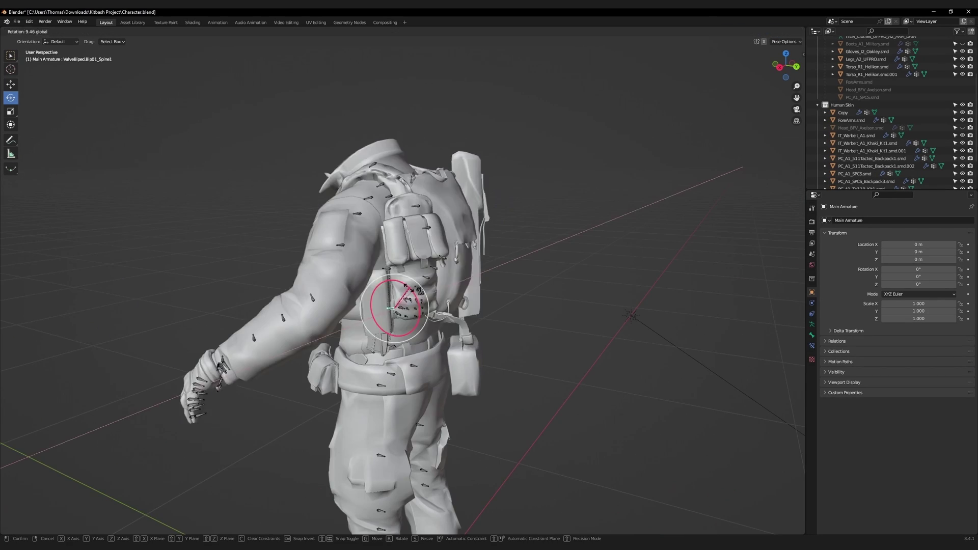
pyautogui.moveTo(398, 283); pyautogui.dragTo(403, 285)
pyautogui.moveTo(479, 214); pyautogui.dragTo(482, 219)
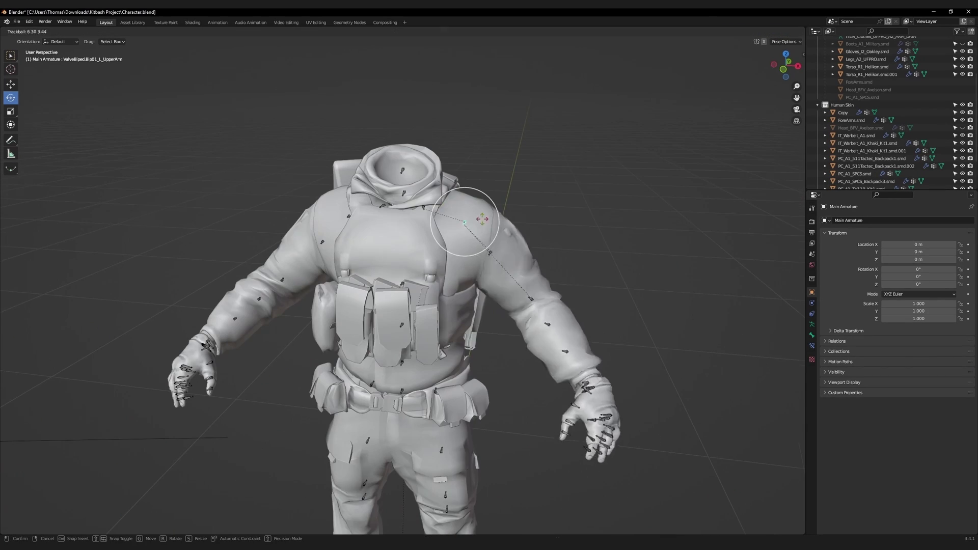
pyautogui.moveTo(531, 299); pyautogui.dragTo(560, 346)
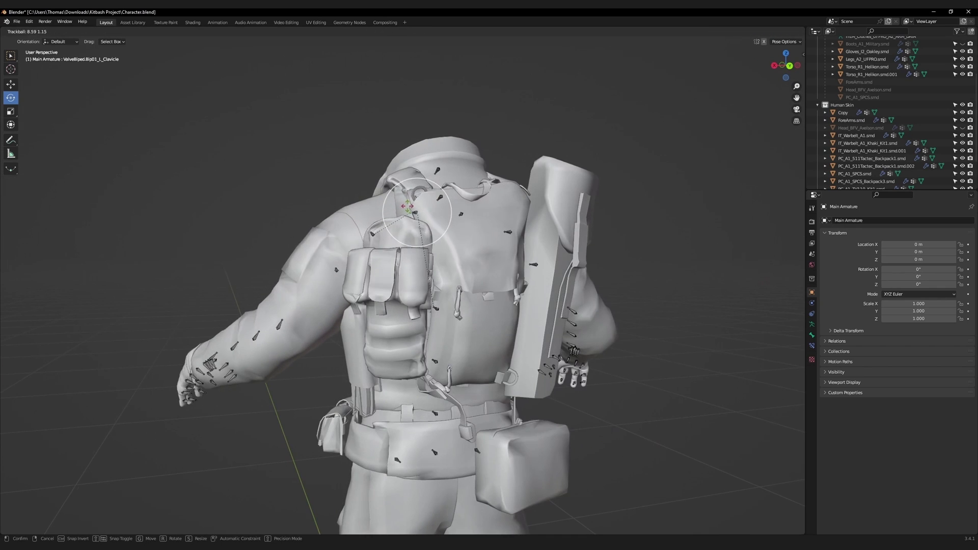
# Rotate the left and right clavicle bones to test how the back gear deforms with the shoulders.
pyautogui.moveTo(408, 206); pyautogui.dragTo(408, 207)
pyautogui.moveTo(408, 207); pyautogui.dragTo(413, 216, button='middle')
pyautogui.moveTo(414, 217); pyautogui.dragTo(417, 214)
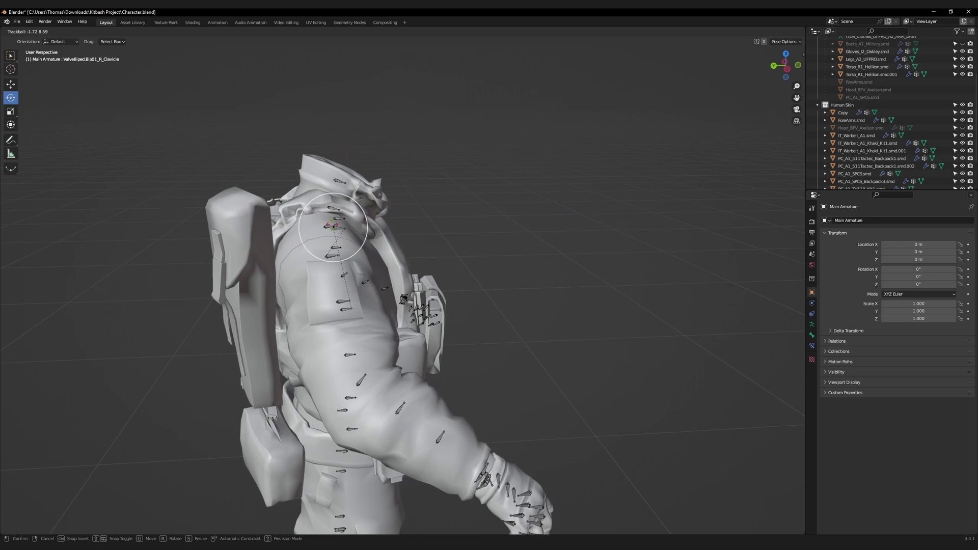
pyautogui.click(373, 274)
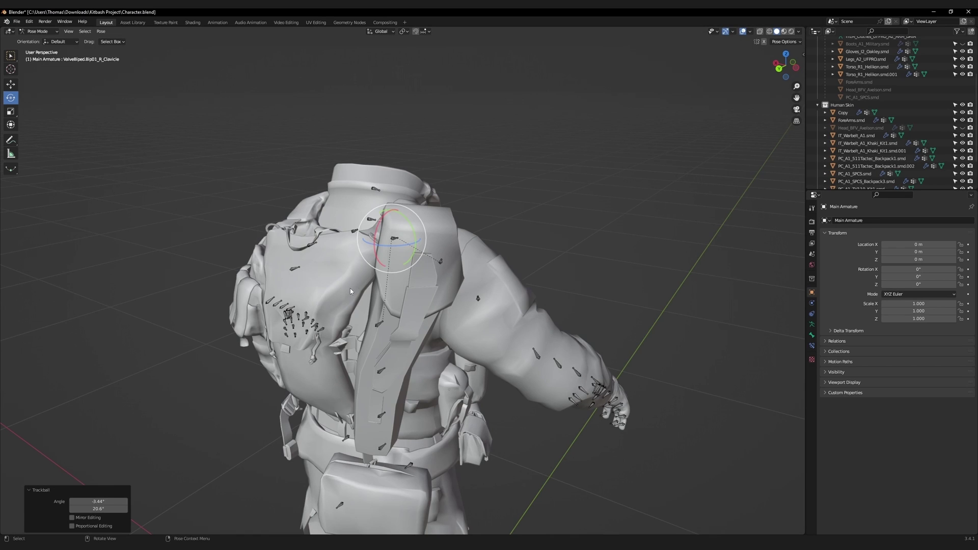
# Weight paint the long PC_A1_511Tactec_Backpack1 pack with zero-weight gradients to clear its right clavicle, RightArmRoll and RightArm_Phys_Base01 influence.
pyautogui.hotkey('ctrl', 'Tab')
pyautogui.keyDown('shift'); pyautogui.click(408, 262); pyautogui.keyUp('shift')
pyautogui.hotkey('ctrl', 'Tab')
pyautogui.click(359, 234)
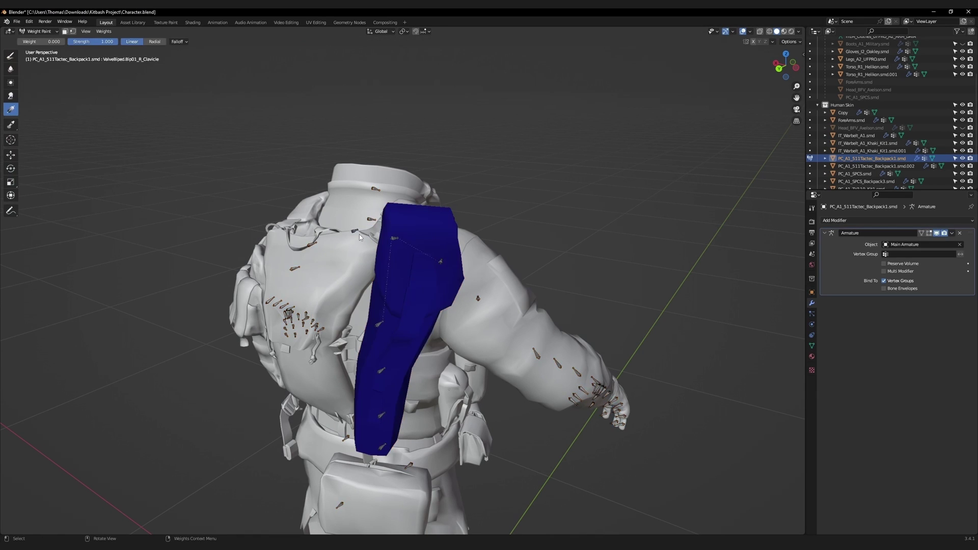
pyautogui.keyDown('ctrl'); pyautogui.click(389, 240); pyautogui.keyUp('ctrl')
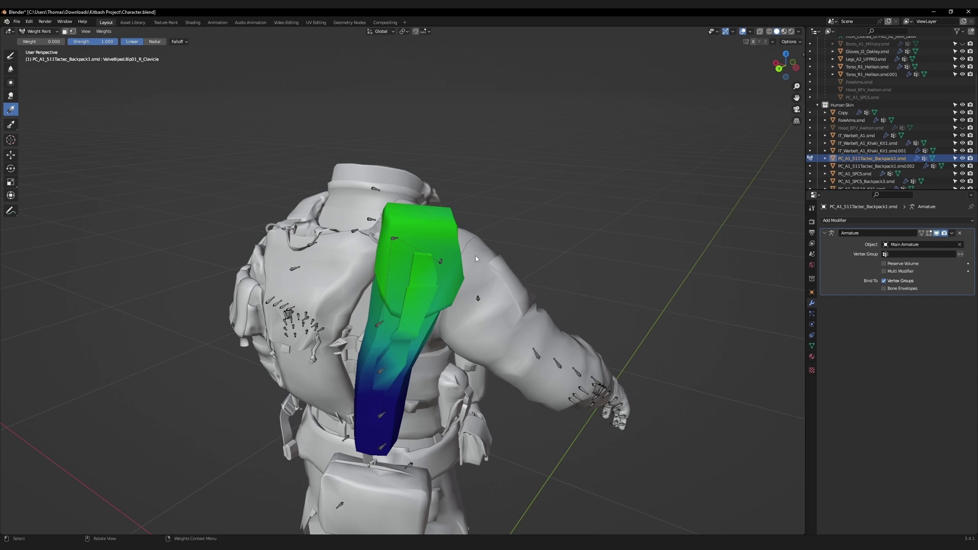
pyautogui.keyDown('ctrl'); pyautogui.click(477, 298); pyautogui.keyUp('ctrl')
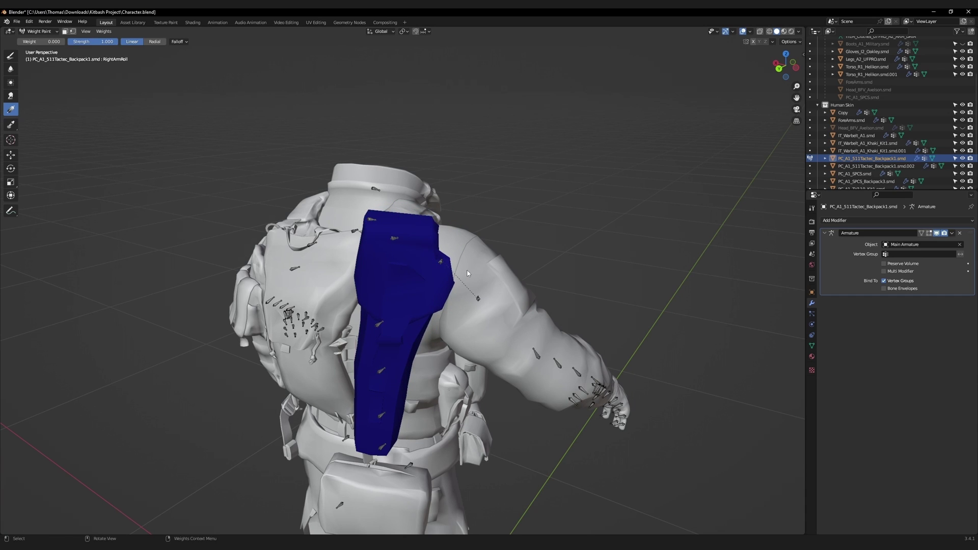
pyautogui.moveTo(284, 284); pyautogui.dragTo(283, 284)
pyautogui.keyDown('ctrl'); pyautogui.click(479, 297); pyautogui.keyUp('ctrl')
pyautogui.moveTo(478, 278); pyautogui.dragTo(305, 267)
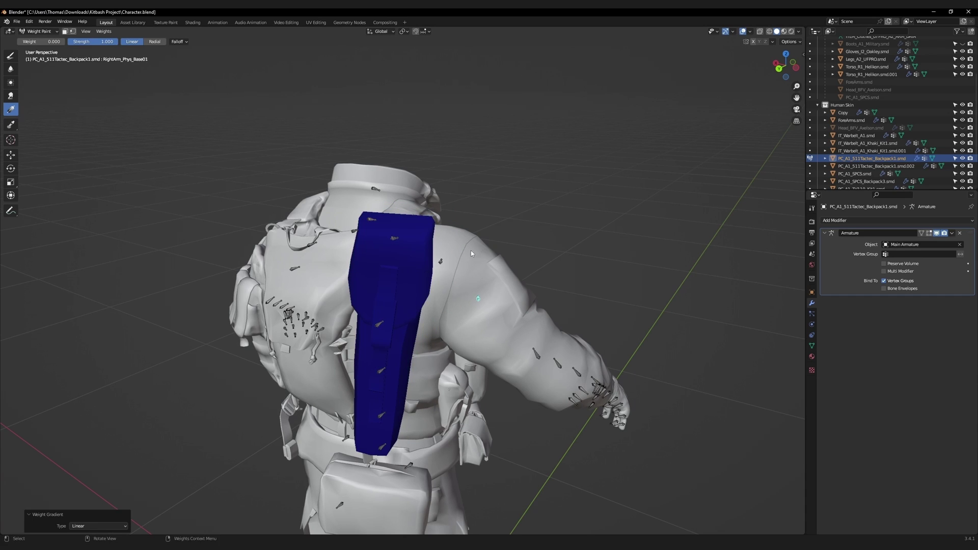
# Clear the clavicle and RightArm_Phys_Base01 weights from the PC_A1_SPCS_Backpack3 back panel with zero-weight linear gradients.
pyautogui.hotkey('ctrl', 'Tab')
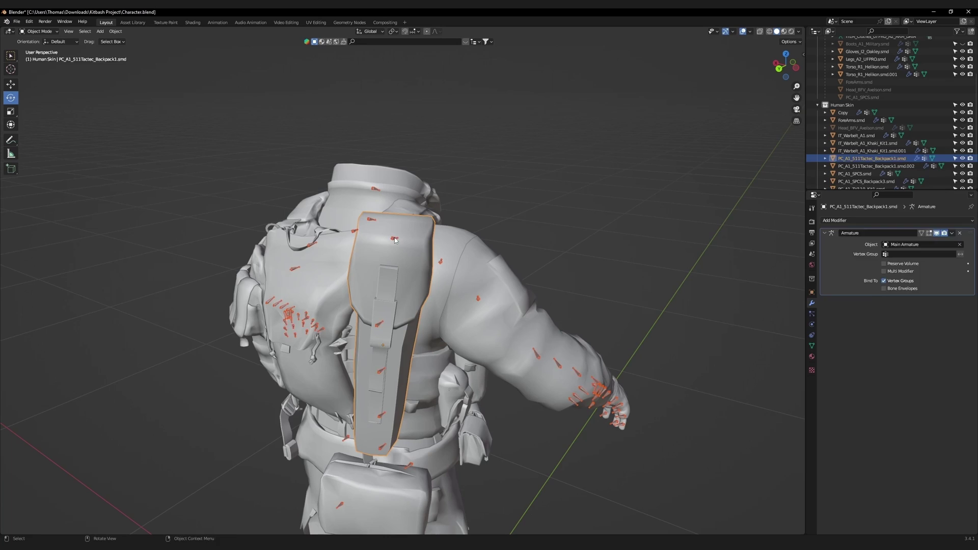
pyautogui.click(327, 276)
pyautogui.hotkey('ctrl', 'Tab')
pyautogui.click(275, 248)
pyautogui.keyDown('ctrl'); pyautogui.click(396, 237); pyautogui.keyUp('ctrl')
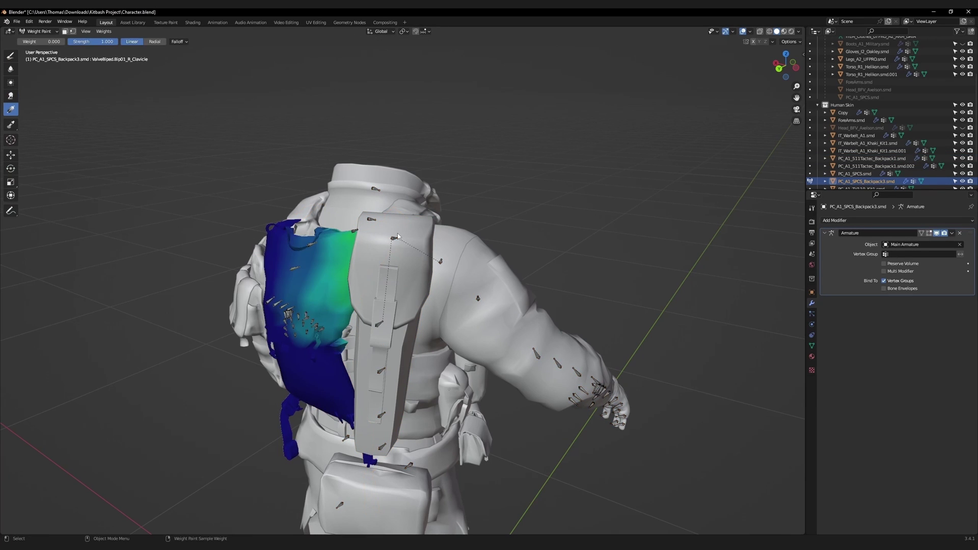
pyautogui.moveTo(369, 268); pyautogui.dragTo(193, 266)
pyautogui.moveTo(359, 250); pyautogui.dragTo(156, 262)
pyautogui.keyDown('ctrl'); pyautogui.click(478, 298); pyautogui.keyUp('ctrl')
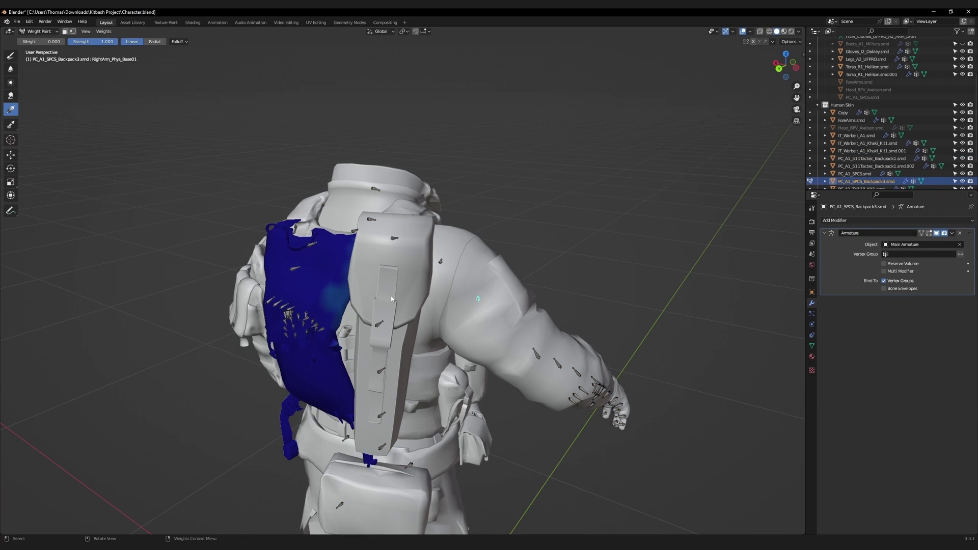
pyautogui.moveTo(397, 264); pyautogui.dragTo(163, 275)
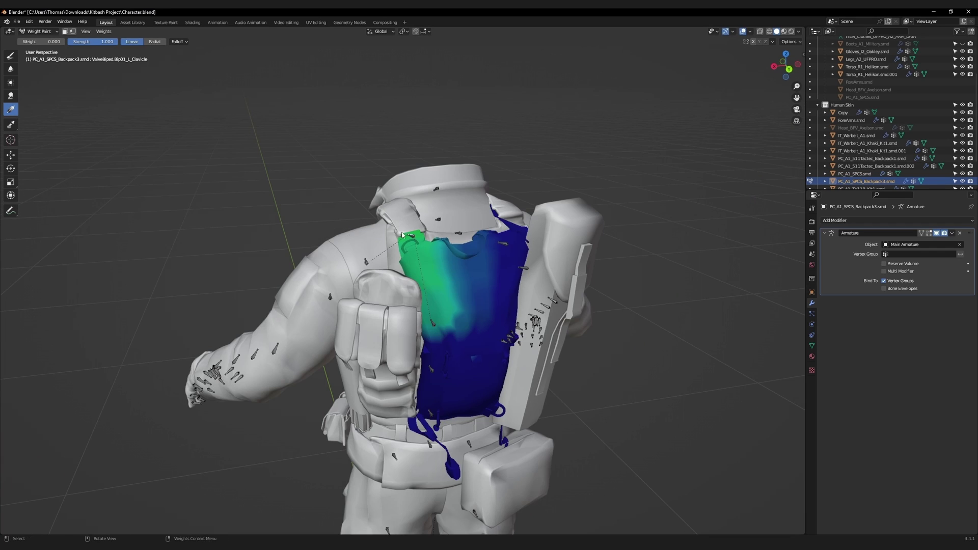
pyautogui.moveTo(403, 235); pyautogui.dragTo(656, 260)
# Rotate the left clavicle bone to test the back panel's deformation, and undo the rotation.
pyautogui.press('r')
pyautogui.press('r')
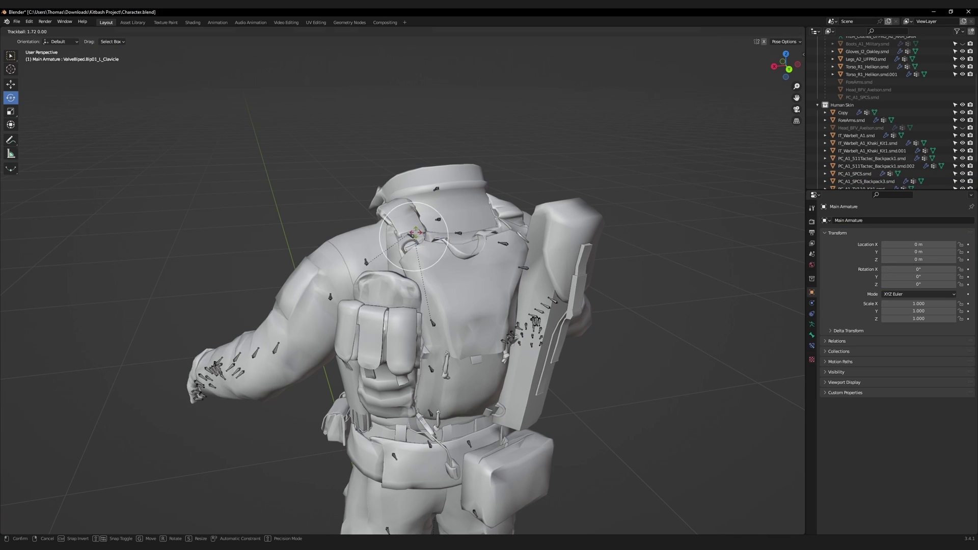
pyautogui.click(412, 224)
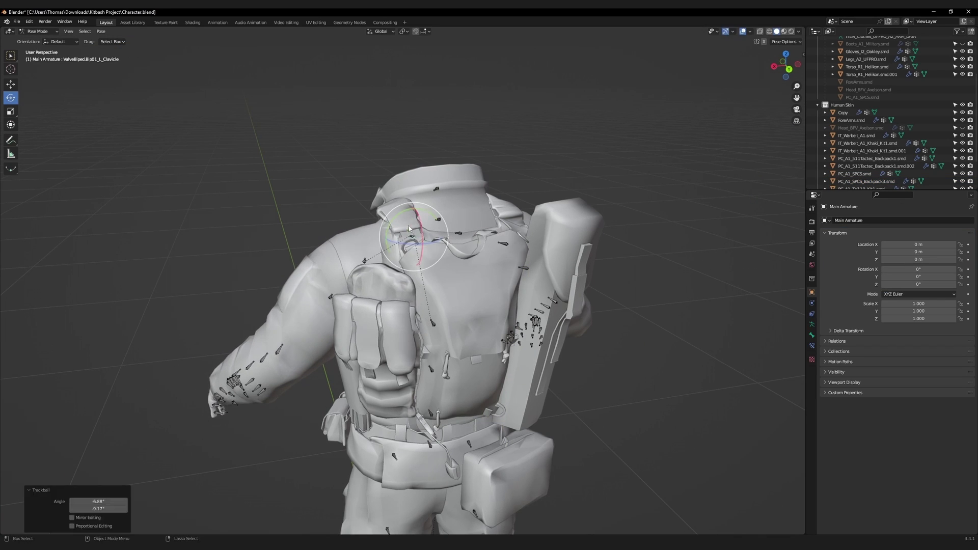
pyautogui.hotkey('ctrl', 'z')
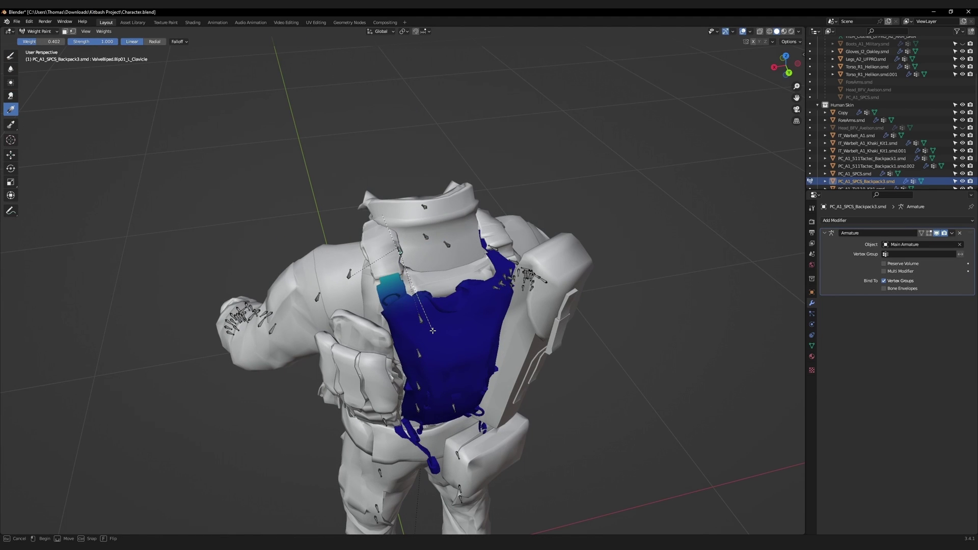
# Blend the back panel's shoulder straps with gradients of 0.402 for the left and 0.346 for the right clavicle, and clear the triple-pouch pack's left clavicle weights.
pyautogui.moveTo(432, 331); pyautogui.dragTo(432, 330)
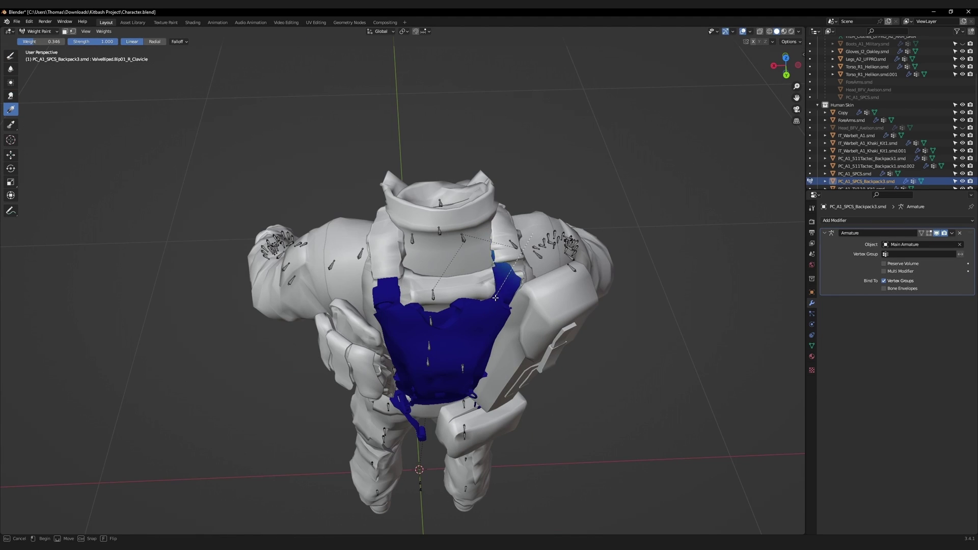
pyautogui.moveTo(495, 297); pyautogui.dragTo(465, 332)
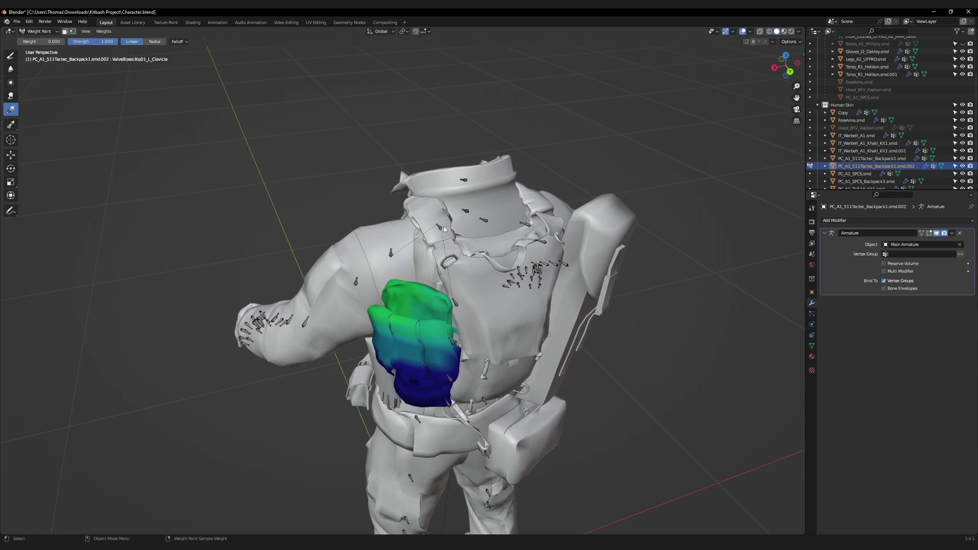
pyautogui.moveTo(410, 309); pyautogui.dragTo(450, 295)
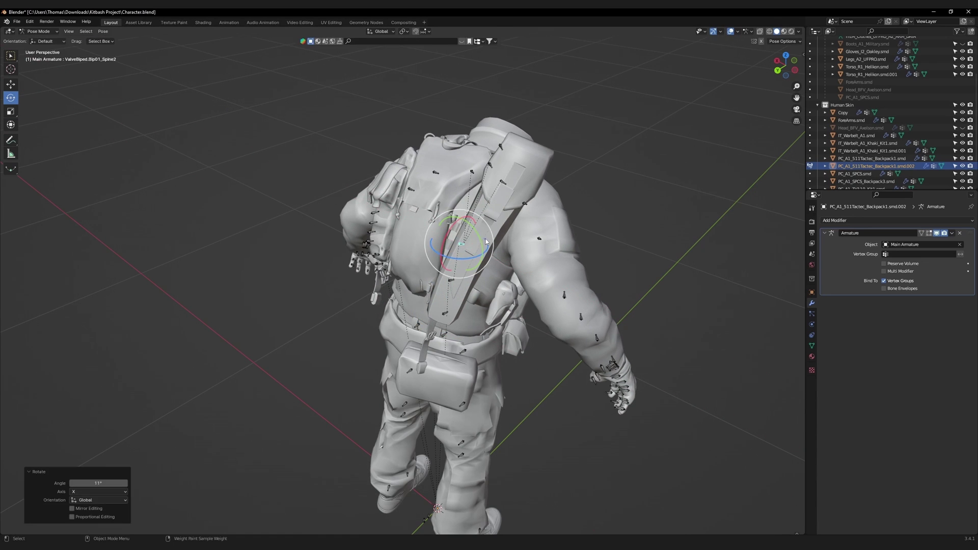
# Remove the Spine_Phys and neighbouring lower spine weights from the long PC_A1_511Tactec_Backpack1 pack using zero-weight gradients.
pyautogui.moveTo(442, 306); pyautogui.dragTo(448, 315)
pyautogui.keyDown('ctrl'); pyautogui.click(447, 315); pyautogui.keyUp('ctrl')
pyautogui.keyDown('ctrl'); pyautogui.click(451, 282); pyautogui.keyUp('ctrl')
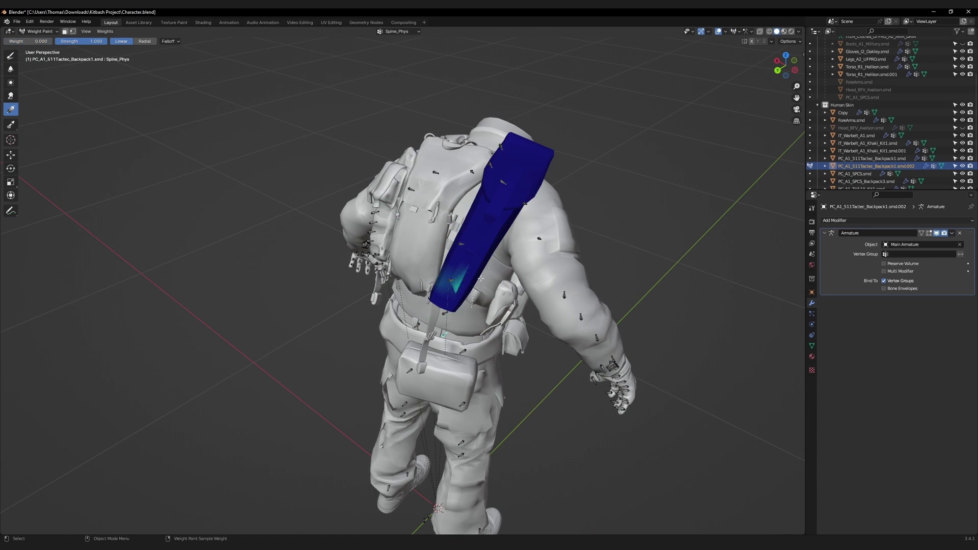
pyautogui.moveTo(448, 300); pyautogui.dragTo(458, 277)
pyautogui.keyDown('ctrl'); pyautogui.click(466, 244); pyautogui.keyUp('ctrl')
pyautogui.keyDown('ctrl'); pyautogui.click(467, 244); pyautogui.keyUp('ctrl')
pyautogui.keyDown('ctrl'); pyautogui.click(496, 210); pyautogui.keyUp('ctrl')
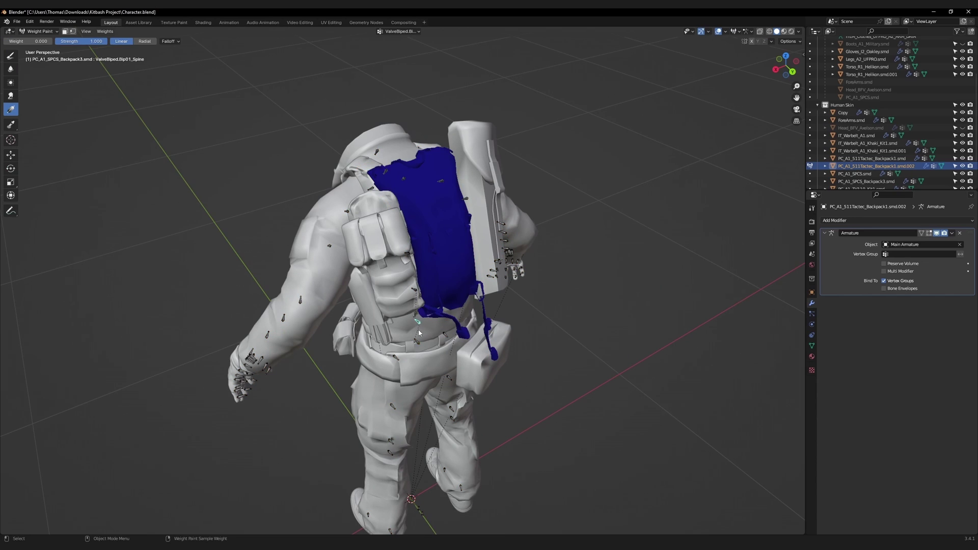
# Clear the back panel's Bip01_Spine and Spine_Phys weights, and paint it with weight 1.000 for the upper spine bone.
pyautogui.keyDown('ctrl'); pyautogui.click(414, 289); pyautogui.keyUp('ctrl')
pyautogui.moveTo(477, 332); pyautogui.dragTo(420, 145)
pyautogui.keyDown('ctrl'); pyautogui.click(418, 342); pyautogui.keyUp('ctrl')
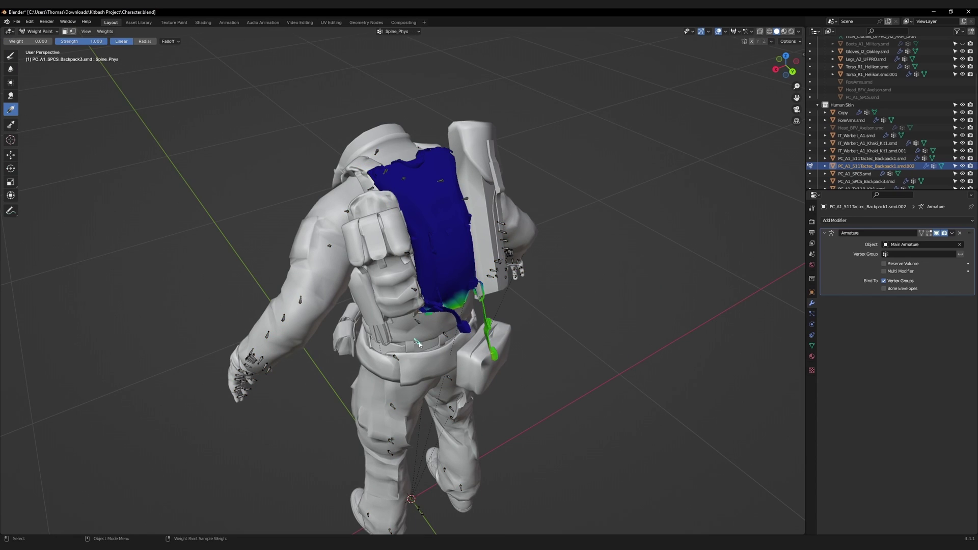
pyautogui.moveTo(469, 306); pyautogui.dragTo(407, 93)
pyautogui.keyDown('ctrl'); pyautogui.click(407, 253); pyautogui.keyUp('ctrl')
pyautogui.moveTo(25, 41); pyautogui.dragTo(66, 41)
pyautogui.moveTo(435, 166); pyautogui.dragTo(544, 435)
# Switch weight painting to the triple-pouch pack PC_A1_511Tactec_Backpack1.smd.002 and go through its lower spine bone weights.
pyautogui.hotkey('alt', 'q')
pyautogui.keyDown('ctrl'); pyautogui.click(414, 291); pyautogui.keyUp('ctrl')
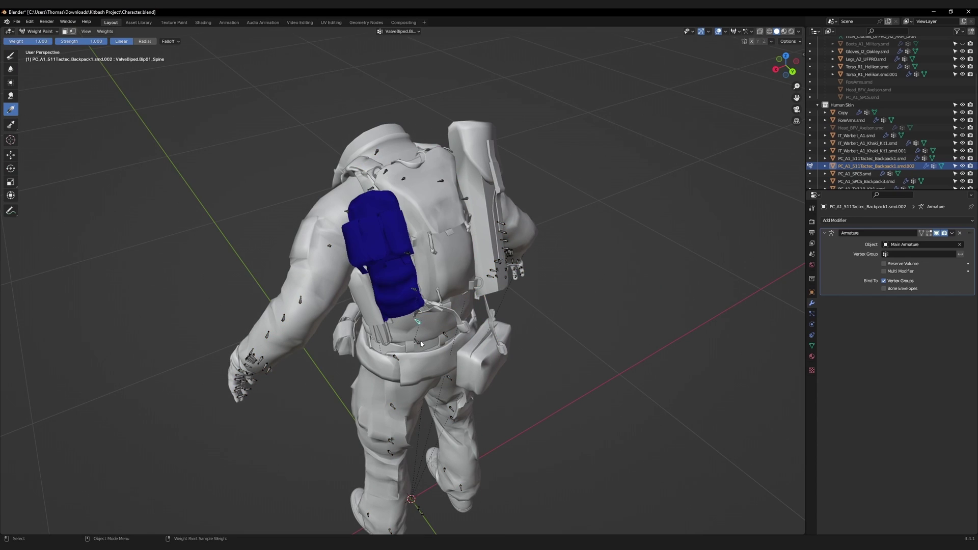
pyautogui.moveTo(420, 344); pyautogui.dragTo(412, 285)
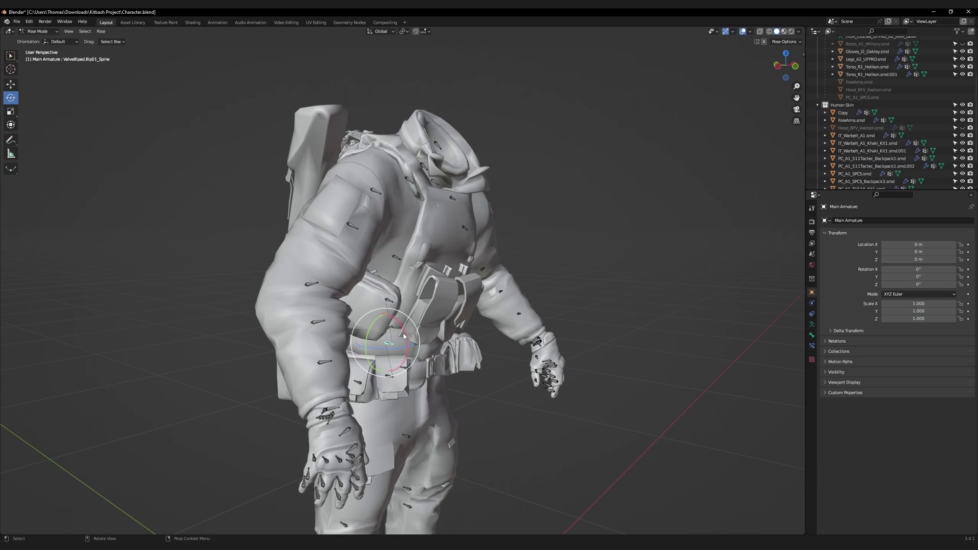
# Rotate the Bip01_Spine bone and examine the deformation of the gear, including the textured chest pouches.
pyautogui.press('r')
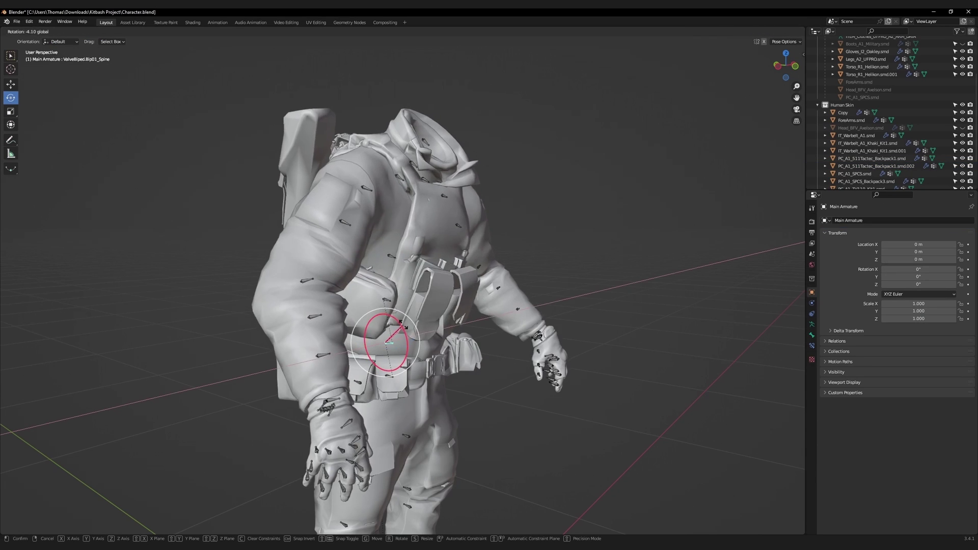
pyautogui.click(392, 305)
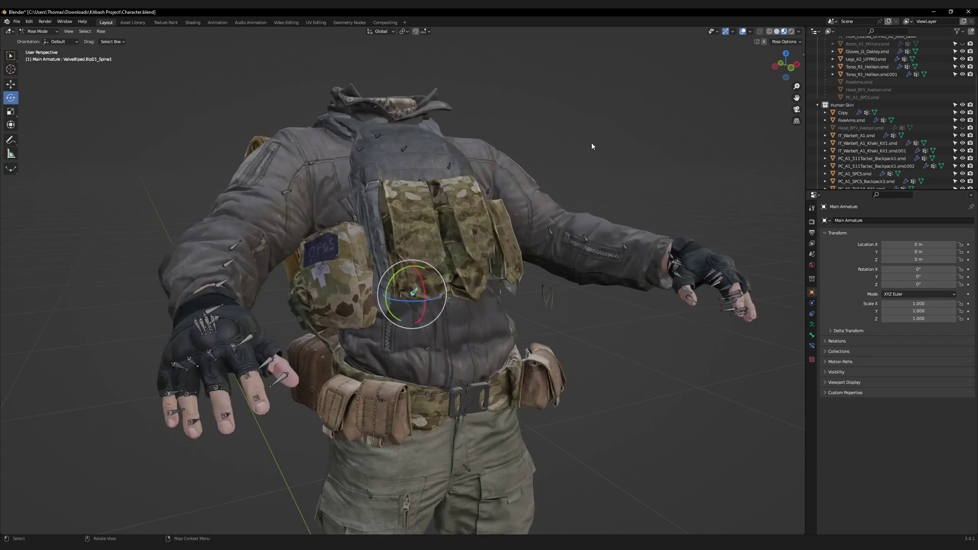
pyautogui.moveTo(591, 148); pyautogui.dragTo(541, 143, button='middle')
pyautogui.scroll(3, 541, 142)
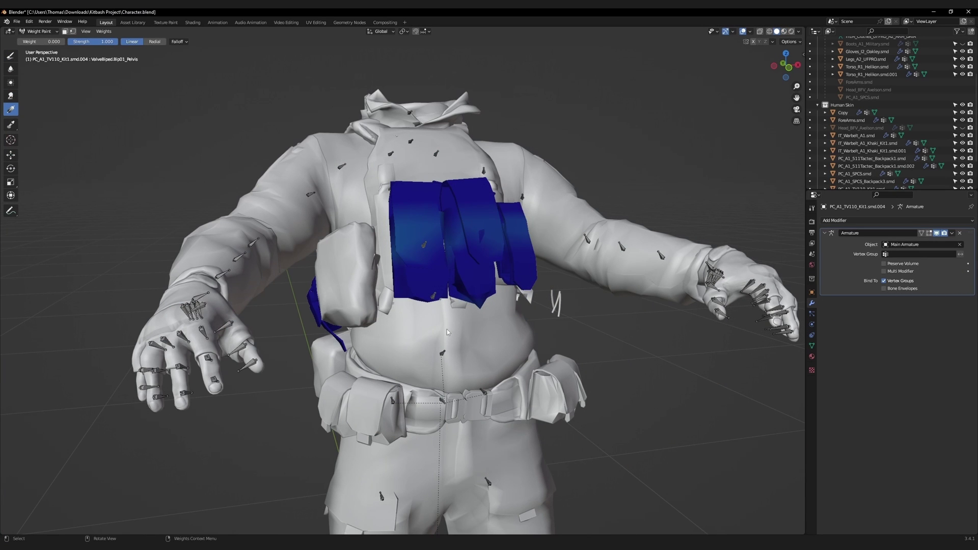
# Clear the pelvis and Spine_Phys weights from the chest pouches PC_A1_TV110_Kit1.smd.004 with zero-weight gradients.
pyautogui.moveTo(428, 323); pyautogui.dragTo(415, 317, button='middle')
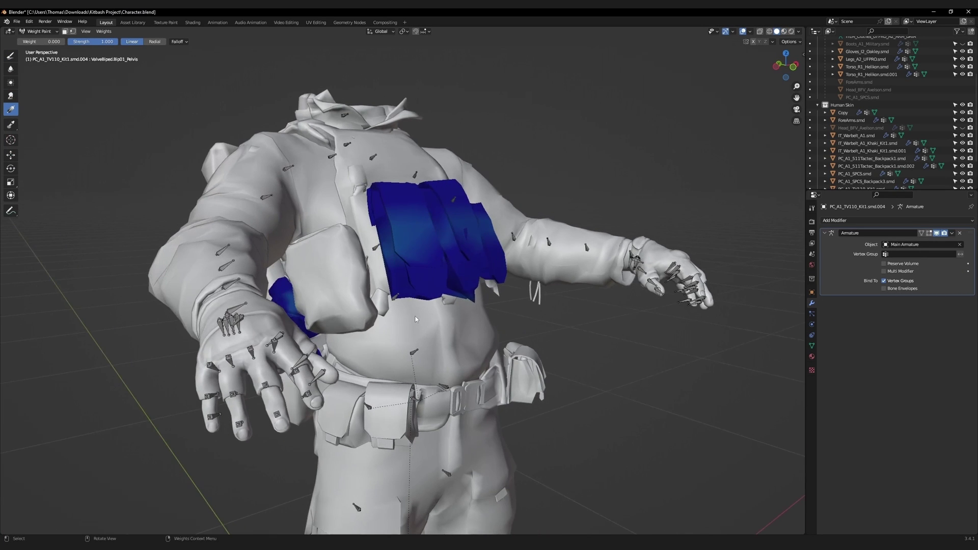
pyautogui.moveTo(418, 324); pyautogui.dragTo(403, 354)
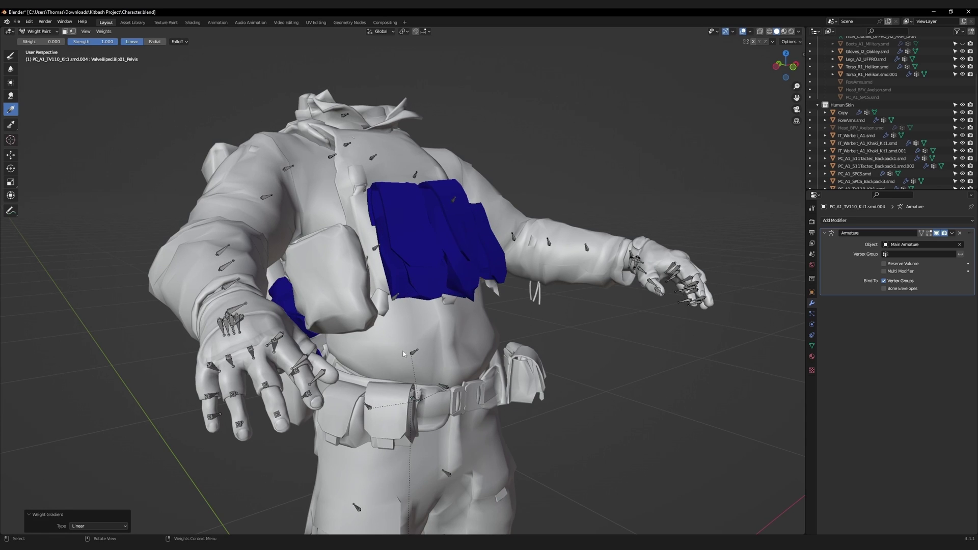
pyautogui.keyDown('ctrl'); pyautogui.click(415, 401); pyautogui.keyUp('ctrl')
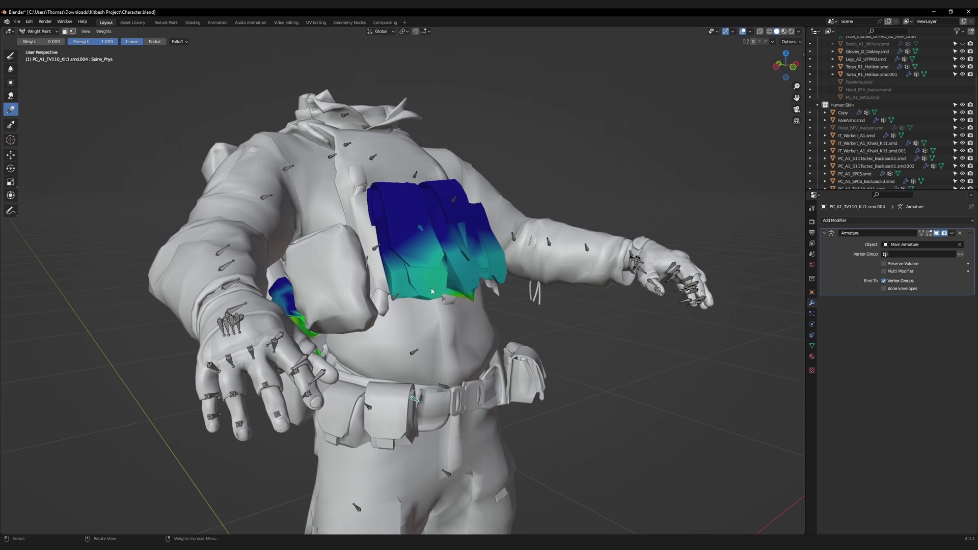
pyautogui.moveTo(349, 304)
pyautogui.mouseDown(button='middle')
pyautogui.moveTo(398, 278)
pyautogui.moveTo(340, 319)
pyautogui.mouseUp(button='middle')
pyautogui.moveTo(340, 320); pyautogui.dragTo(336, 333)
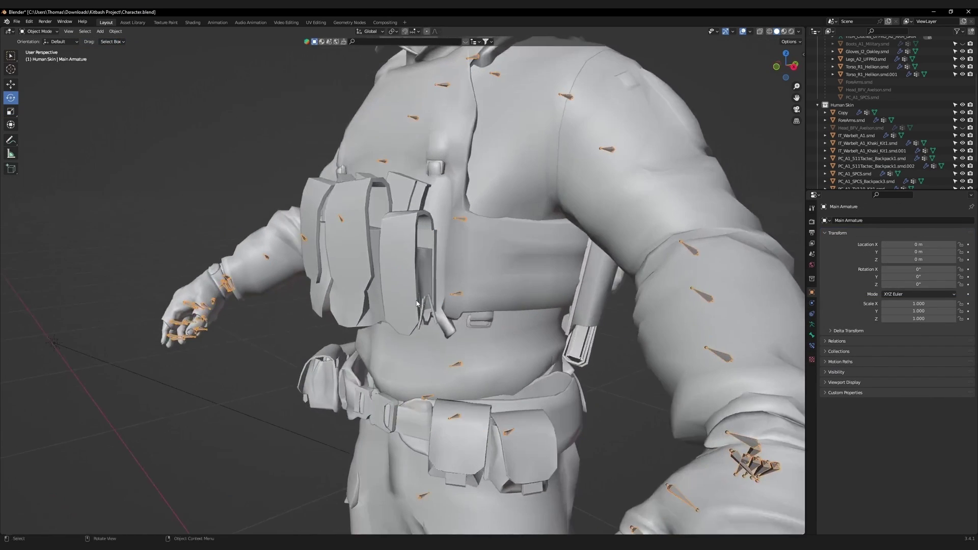
# Select the armature together with the side panel PC_A1_TV110_Kit1.smd.001 and switch to weight painting on the panel.
pyautogui.click(416, 304)
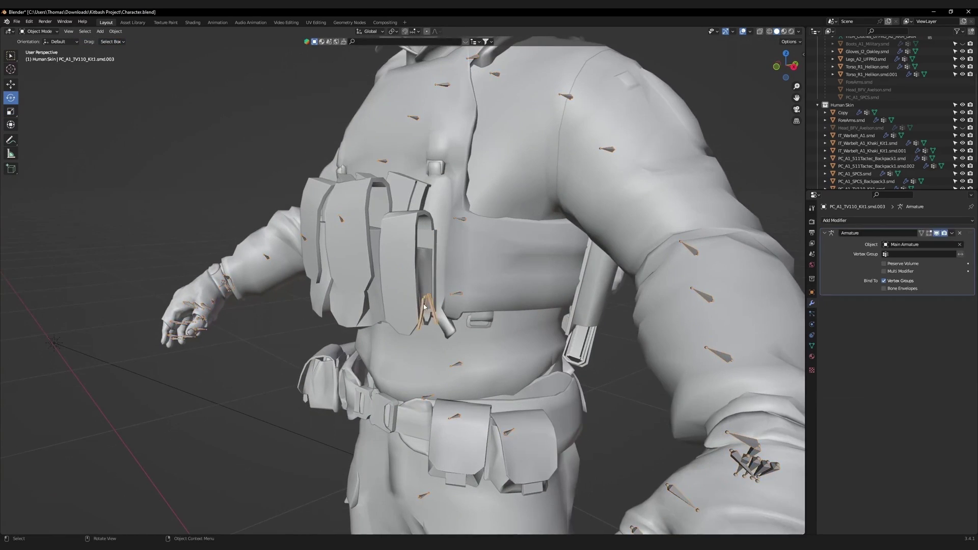
pyautogui.scroll(3, 418, 301)
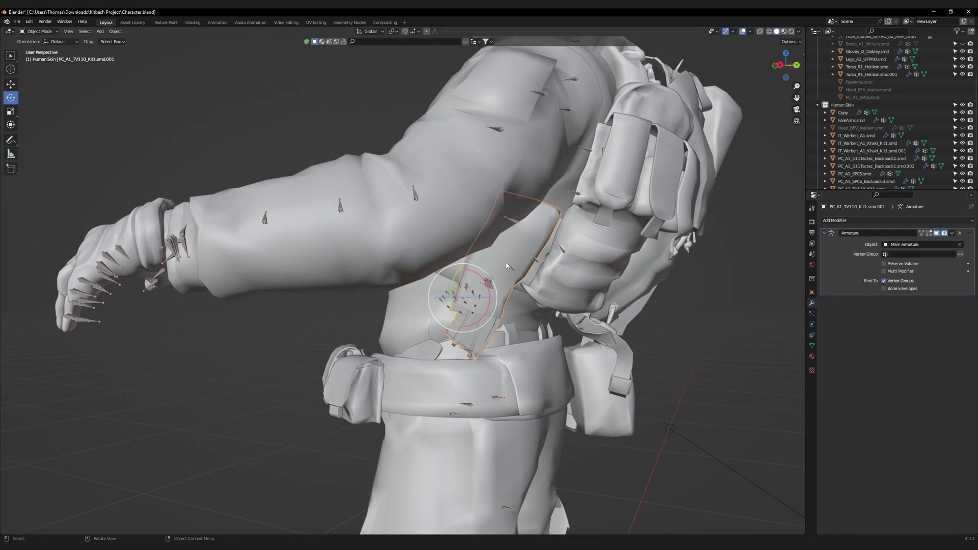
pyautogui.keyDown('shift'); pyautogui.click(471, 352); pyautogui.keyUp('shift')
pyautogui.keyDown('shift'); pyautogui.click(487, 255); pyautogui.keyUp('shift')
pyautogui.hotkey('ctrl', 'Tab')
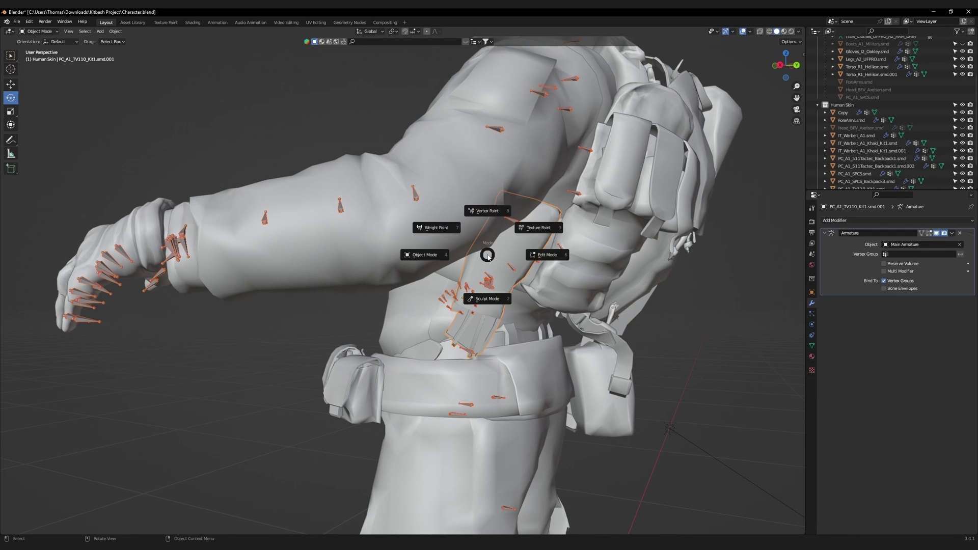
pyautogui.click(442, 234)
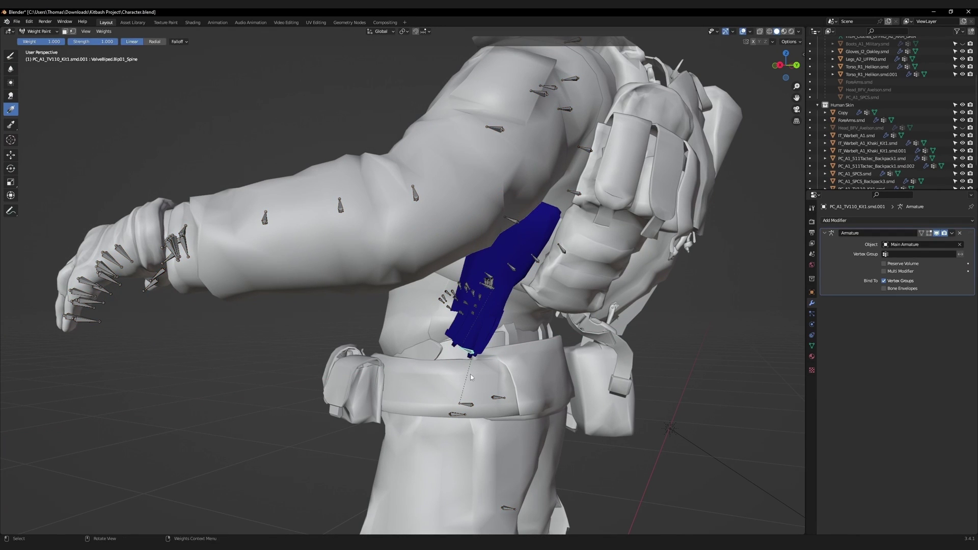
# Clear the side panel's Spine_Phys and Bip01_Pelvis weights with zero-weight linear gradients.
pyautogui.keyDown('ctrl'); pyautogui.click(467, 407); pyautogui.keyUp('ctrl')
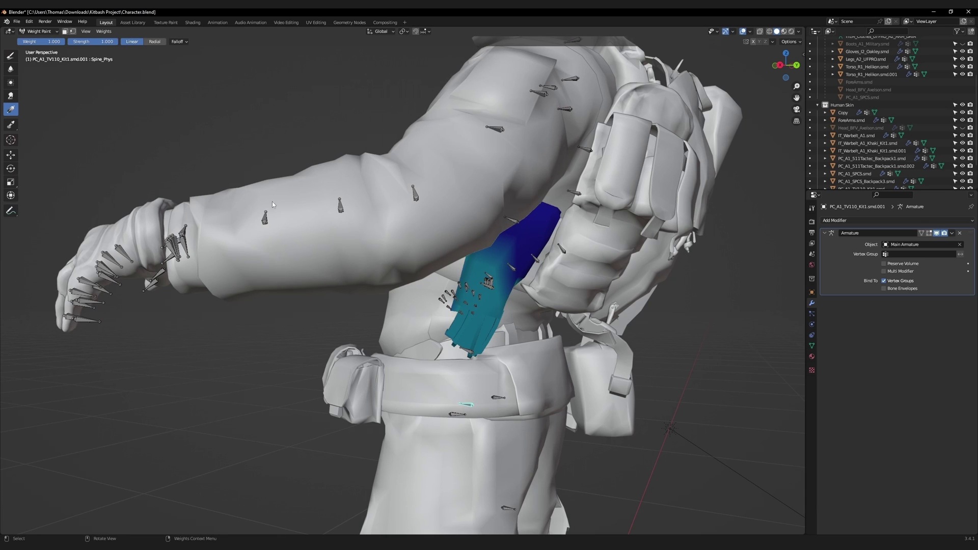
pyautogui.moveTo(515, 337); pyautogui.dragTo(552, 202)
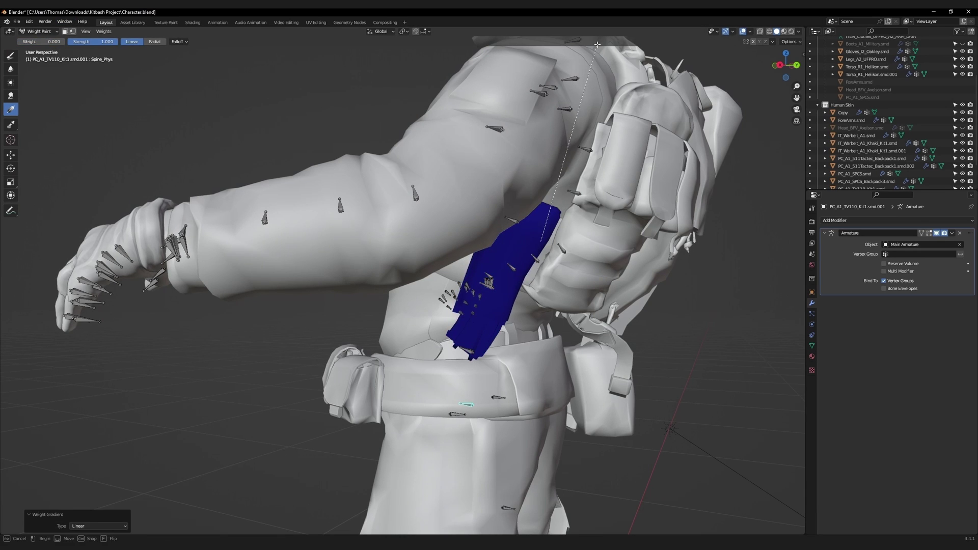
pyautogui.keyDown('ctrl'); pyautogui.click(576, 78); pyautogui.keyUp('ctrl')
pyautogui.keyDown('ctrl'); pyautogui.click(467, 407); pyautogui.keyUp('ctrl')
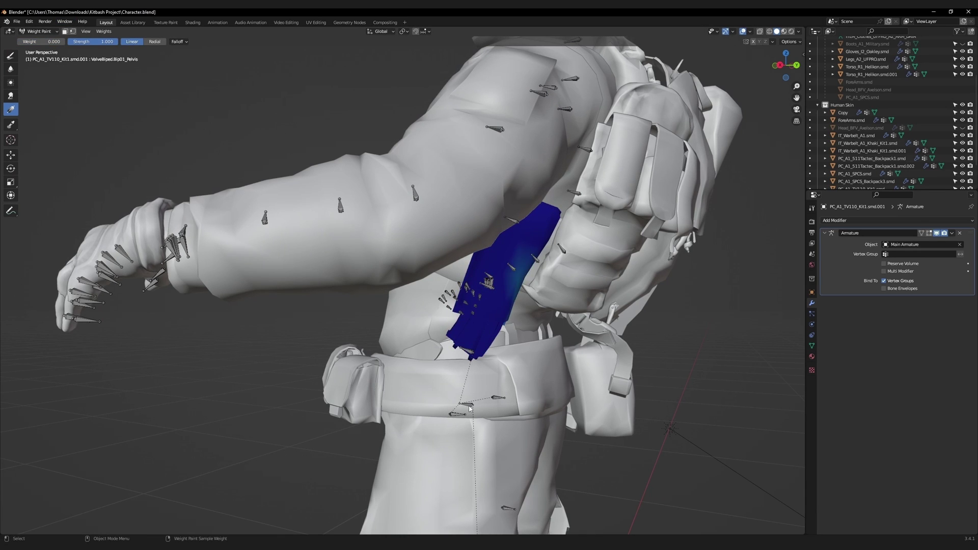
pyautogui.moveTo(501, 325); pyautogui.dragTo(558, 140)
pyautogui.moveTo(613, 40); pyautogui.dragTo(611, 43)
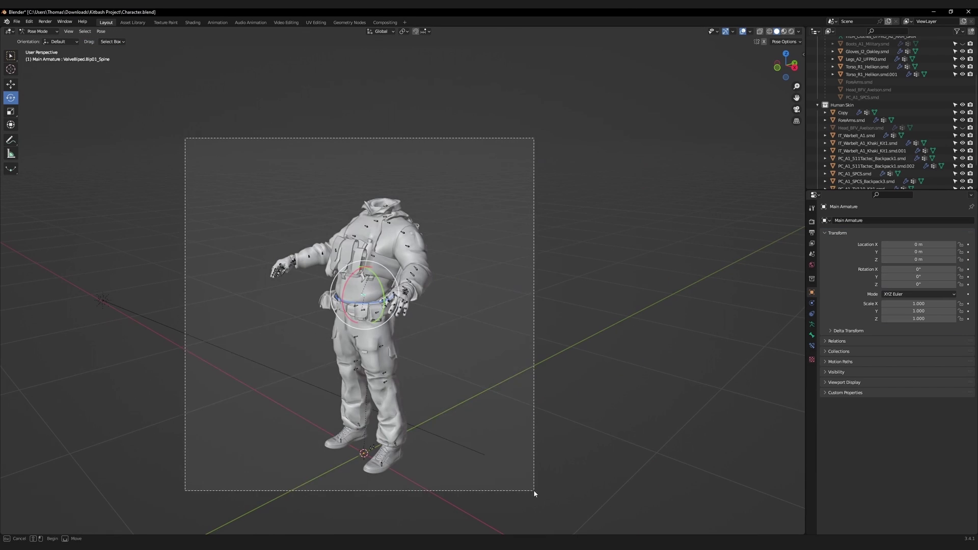
pyautogui.rightClick(376, 234)
pyautogui.click(377, 234)
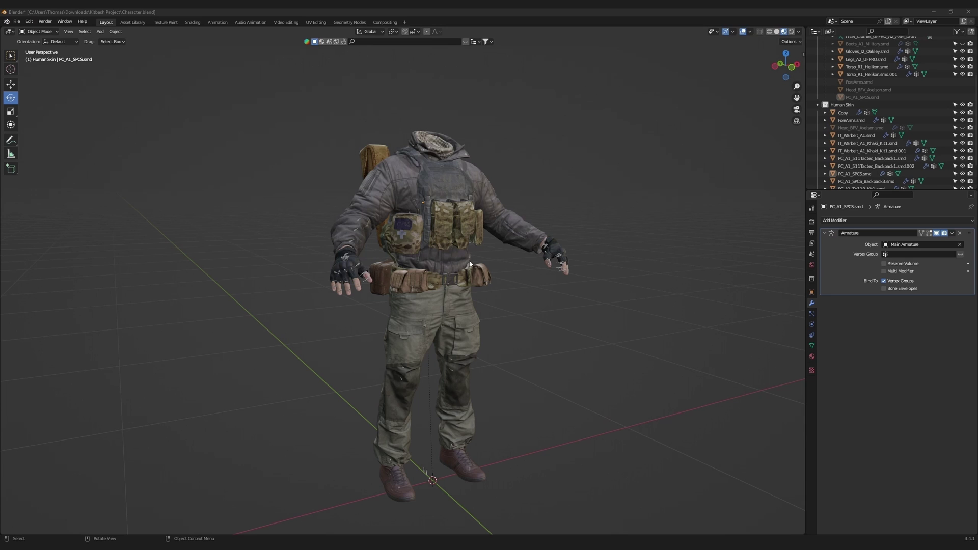
# Open the vest PC_A1_SPCS.smd for shading and copy the ColorRamp and Hue Saturation Value nodes from its wyatt_vest_green material.
pyautogui.click(419, 249)
pyautogui.press('KP_Decimal')
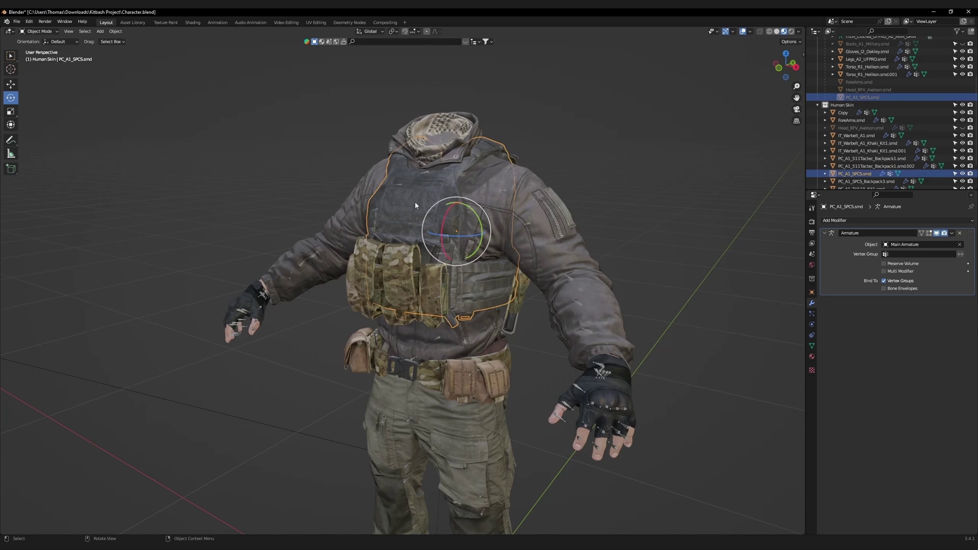
pyautogui.click(192, 23)
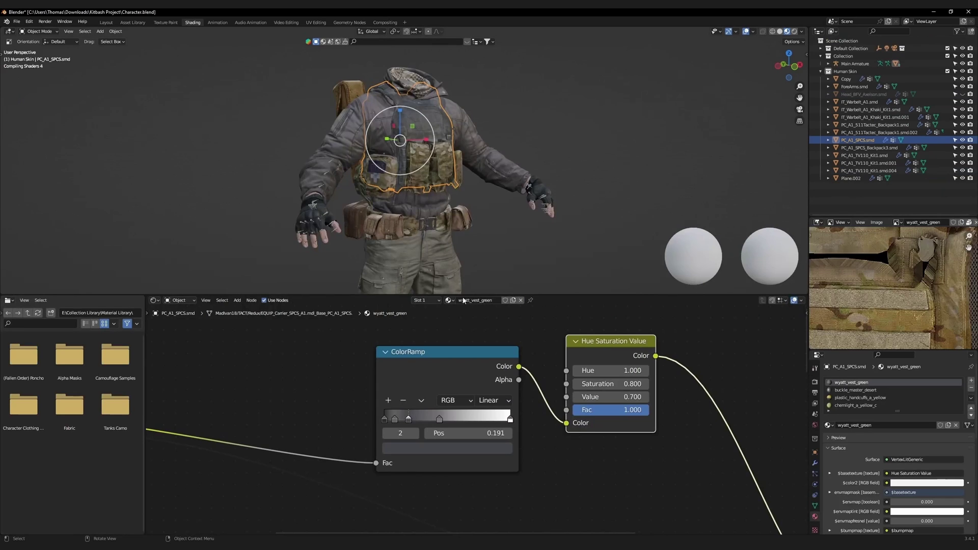
pyautogui.moveTo(403, 325)
pyautogui.mouseDown()
pyautogui.moveTo(615, 385)
pyautogui.moveTo(591, 372)
pyautogui.mouseUp()
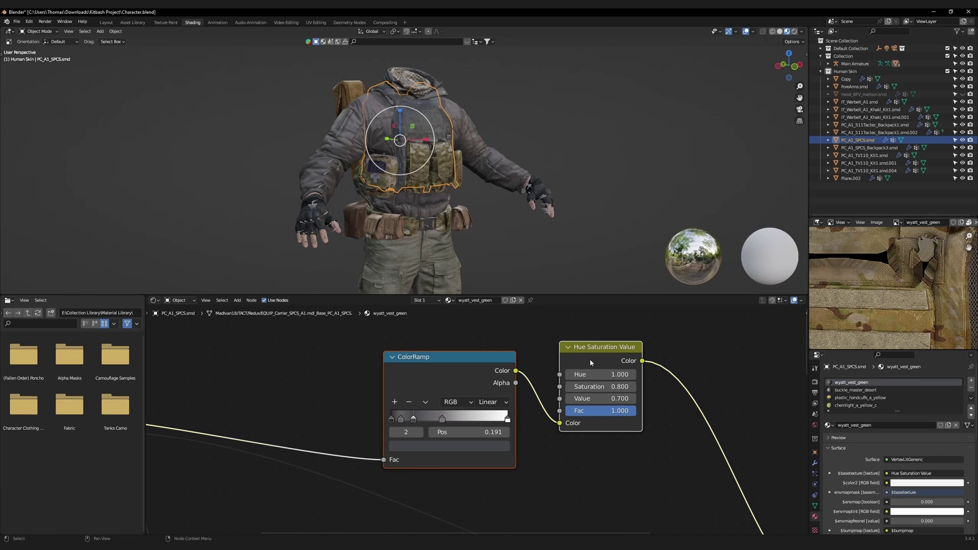
pyautogui.rightClick(591, 362)
pyautogui.click(563, 383)
# Make room around the base texture node in the chest pouches' item_equipment_rig_tv110_diff material and paste the copied colour nodes.
pyautogui.click(440, 164)
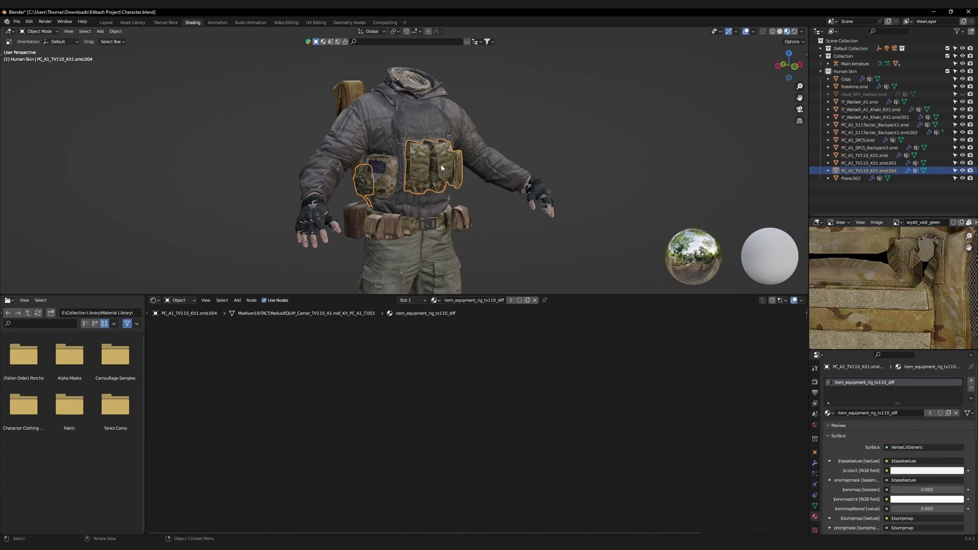
pyautogui.scroll(-10, 539, 353)
pyautogui.moveTo(524, 426); pyautogui.dragTo(535, 362, button='middle')
pyautogui.scroll(5, 530, 372)
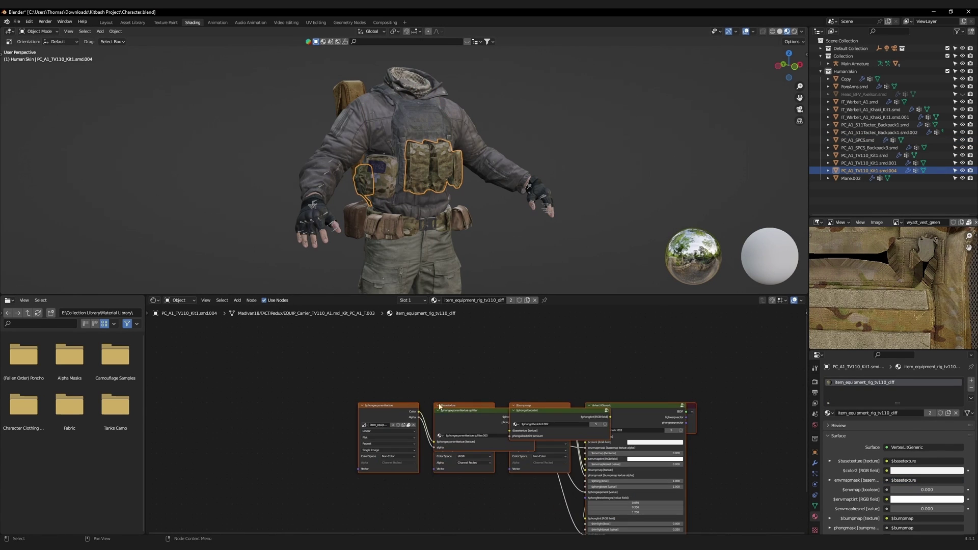
pyautogui.moveTo(460, 413); pyautogui.dragTo(371, 369)
pyautogui.hotkey('ctrl', 'v')
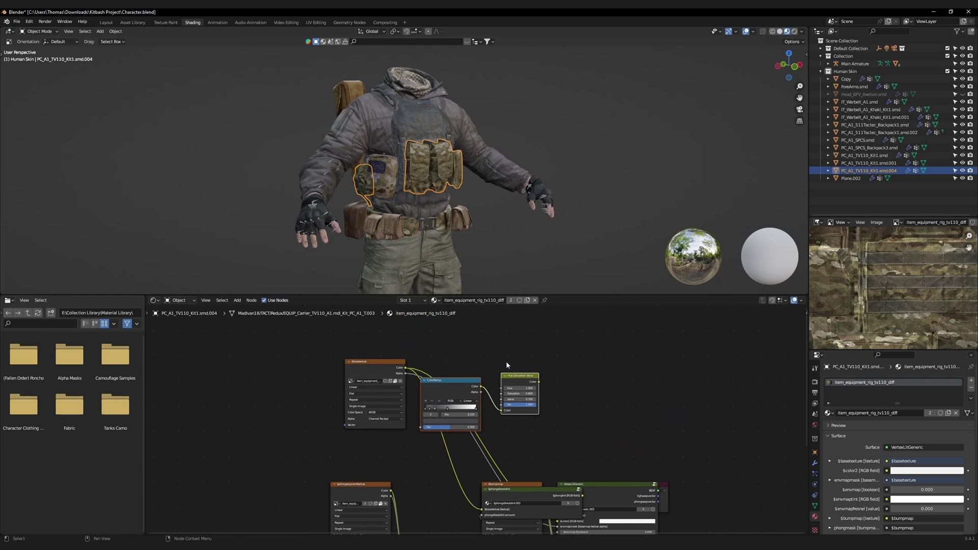
# Wire the base texture's colour through the ColorRamp and Hue Saturation Value nodes into the VertexLitGeneric $basetexture input.
pyautogui.moveTo(467, 383); pyautogui.dragTo(504, 352)
pyautogui.moveTo(377, 363); pyautogui.dragTo(357, 391)
pyautogui.moveTo(575, 448); pyautogui.dragTo(551, 395, button='middle')
pyautogui.moveTo(587, 407); pyautogui.dragTo(681, 457)
pyautogui.moveTo(601, 432); pyautogui.dragTo(700, 370)
pyautogui.moveTo(496, 354); pyautogui.dragTo(488, 407, button='middle')
pyautogui.scroll(2, 488, 407)
pyautogui.moveTo(353, 395); pyautogui.dragTo(406, 389)
pyautogui.moveTo(568, 326); pyautogui.dragTo(678, 471)
pyautogui.moveTo(566, 168); pyautogui.dragTo(520, 166, button='middle')
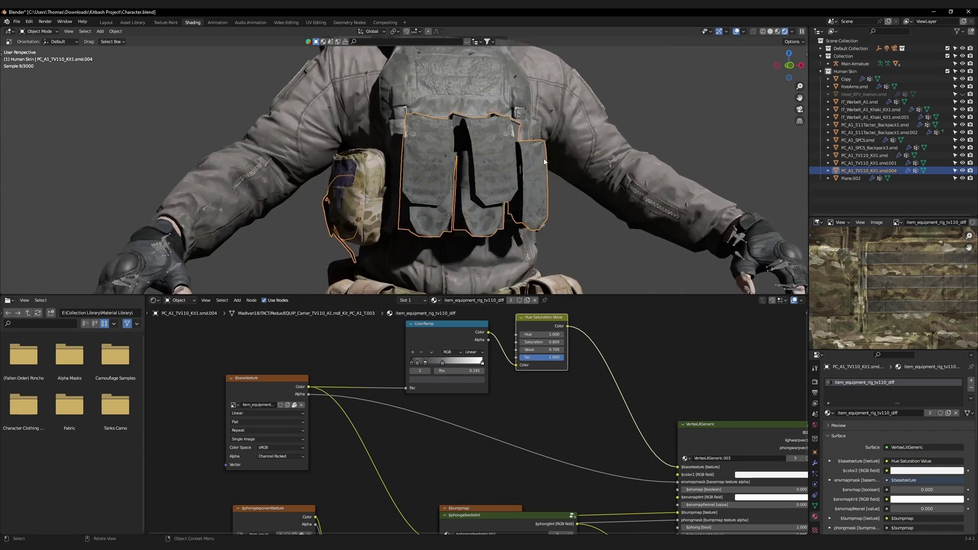
# Rearrange the pouch material's ColorRamp stops, placing stop 1 at 0.070, and adjust the brightness of the first stop.
pyautogui.moveTo(426, 411); pyautogui.dragTo(435, 433, button='middle')
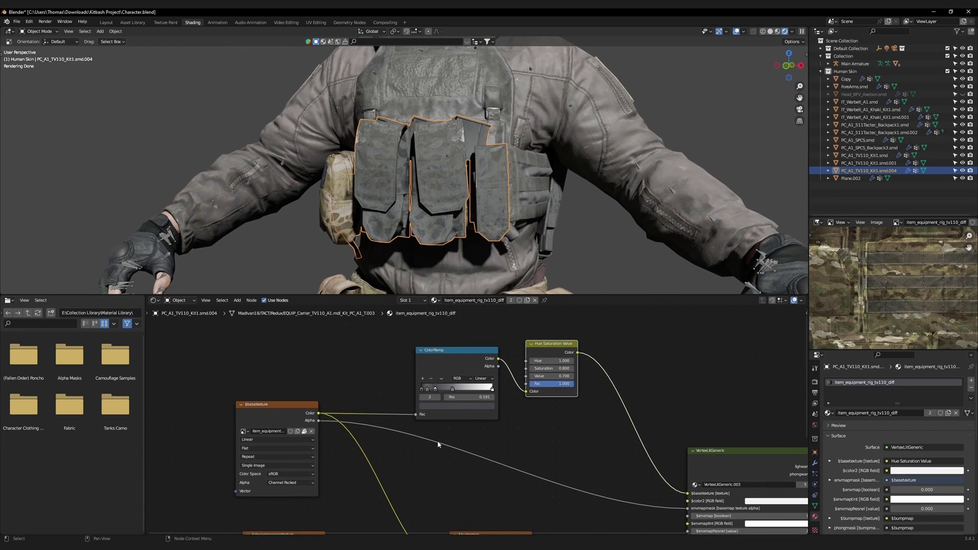
pyautogui.scroll(2, 474, 410)
pyautogui.keyDown('shift'); pyautogui.moveTo(362, 349); pyautogui.dragTo(395, 405, button='middle'); pyautogui.keyUp('shift')
pyautogui.scroll(2, 400, 407)
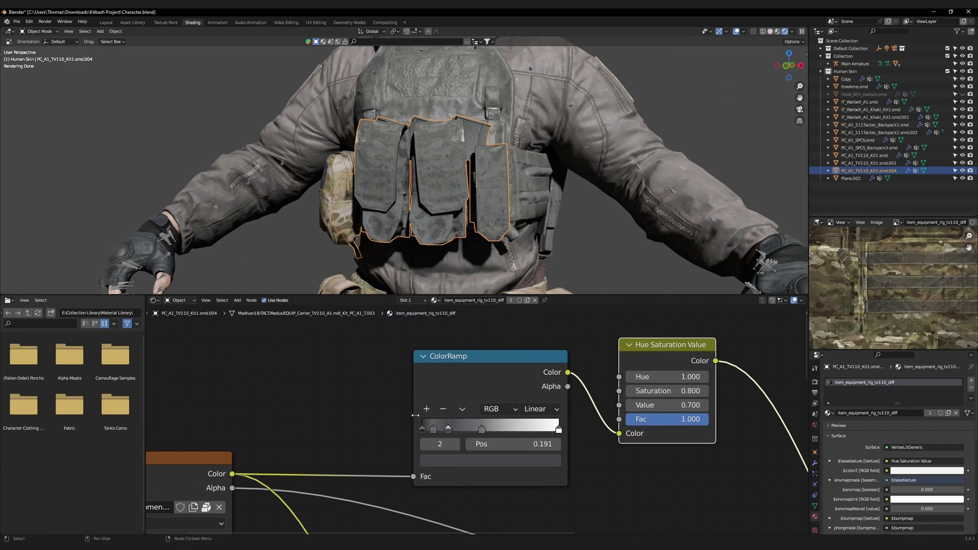
pyautogui.moveTo(433, 431); pyautogui.dragTo(529, 427)
pyautogui.click(448, 432)
pyautogui.click(509, 430)
pyautogui.click(423, 430)
pyautogui.click(453, 460)
pyautogui.moveTo(530, 355); pyautogui.dragTo(531, 341)
pyautogui.click(435, 431)
pyautogui.click(467, 431)
pyautogui.moveTo(467, 430); pyautogui.dragTo(431, 430)
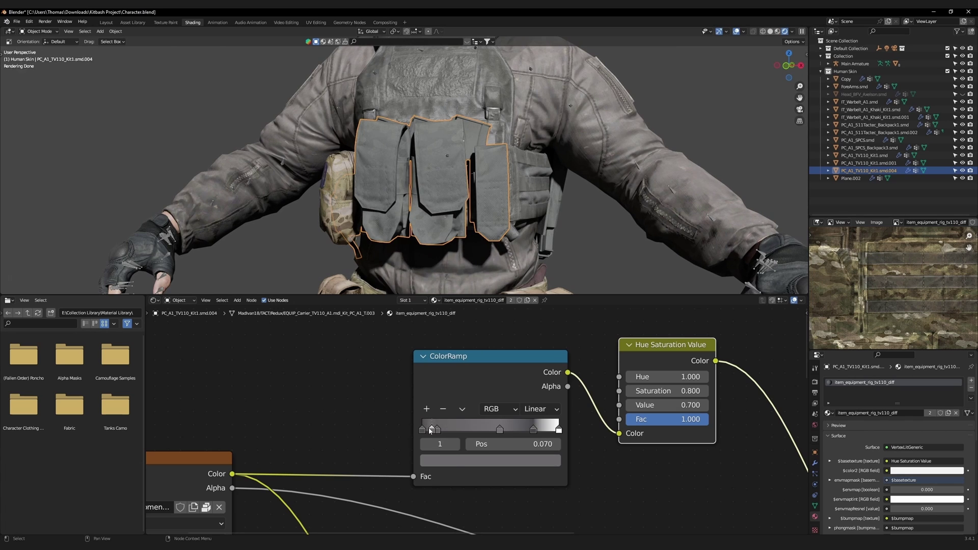
# Fine-tune the colour of ColorRamp stop 0 and set the Hue Saturation Value node's Value to 0.500.
pyautogui.click(422, 430)
pyautogui.click(453, 460)
pyautogui.moveTo(533, 342); pyautogui.dragTo(533, 343)
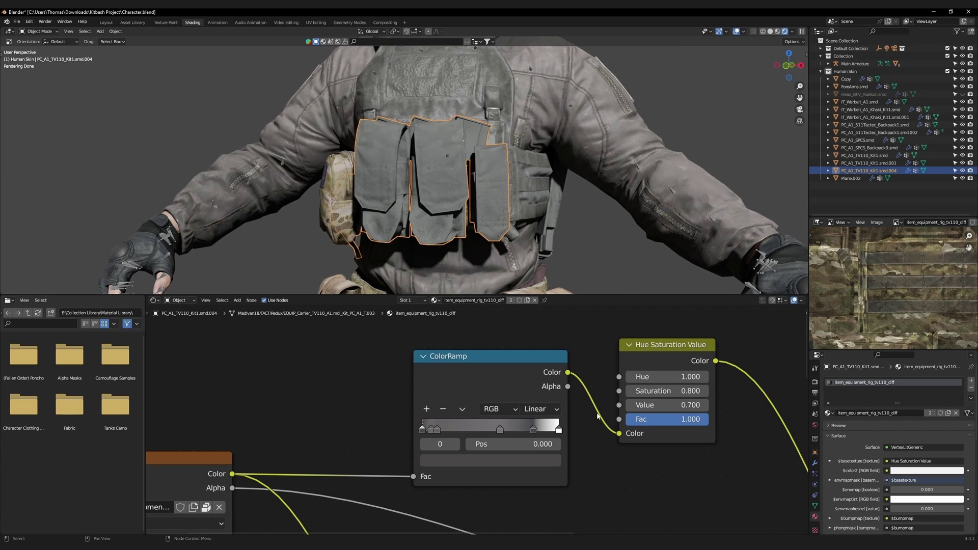
pyautogui.click(631, 405)
pyautogui.moveTo(582, 267); pyautogui.dragTo(479, 186, button='middle')
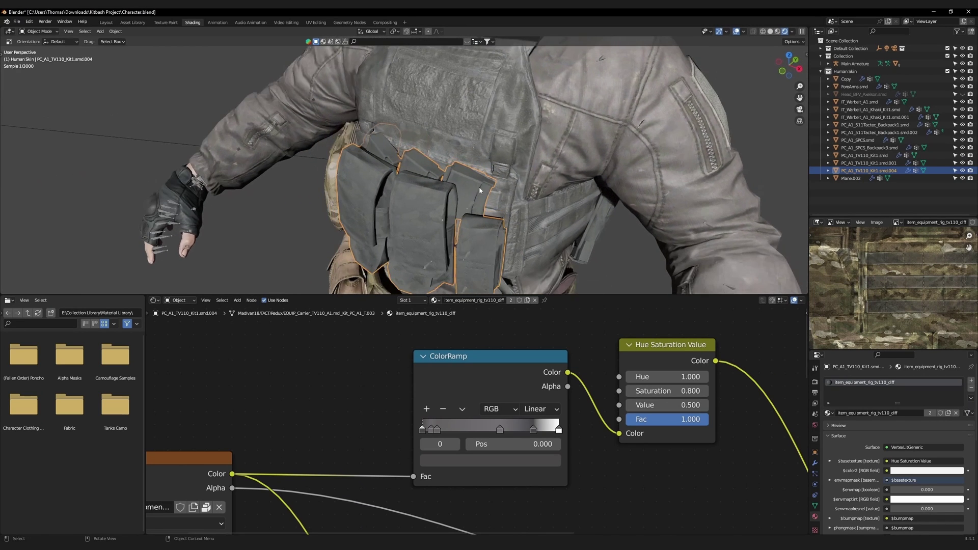
# Edit the chest pouch mesh in solid shading and select the linked geometry of the magazines inside the pouches.
pyautogui.click(770, 31)
pyautogui.press('Tab')
pyautogui.moveTo(417, 163)
pyautogui.mouseDown(button='middle')
pyautogui.moveTo(430, 173)
pyautogui.moveTo(438, 158)
pyautogui.mouseUp(button='middle')
pyautogui.moveTo(368, 155); pyautogui.dragTo(446, 163, button='middle')
pyautogui.keyDown('shift'); pyautogui.click(398, 177); pyautogui.keyUp('shift')
pyautogui.press('l')
pyautogui.press('l')
pyautogui.press('l')
pyautogui.press('l')
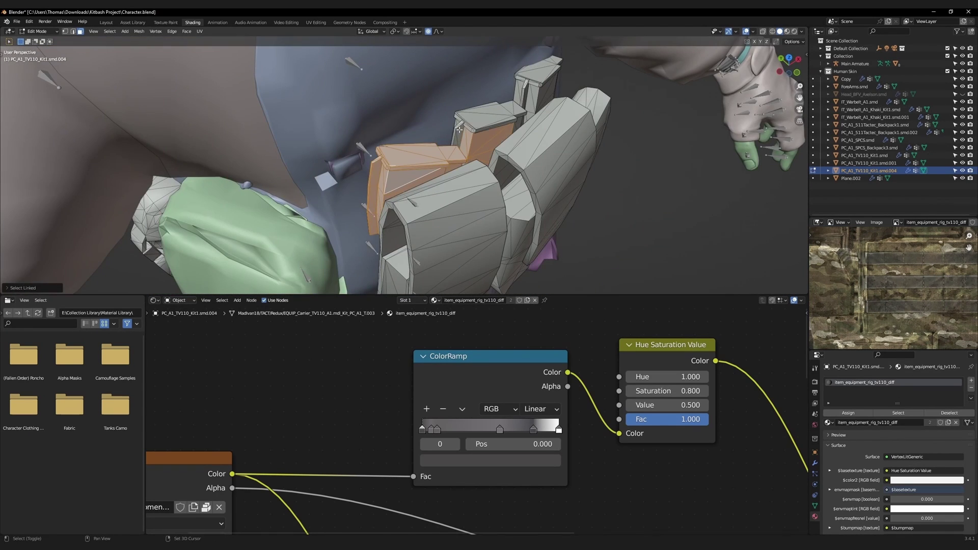
pyautogui.keyDown('shift'); pyautogui.click(541, 86); pyautogui.keyUp('shift')
pyautogui.hotkey('ctrl', 'l')
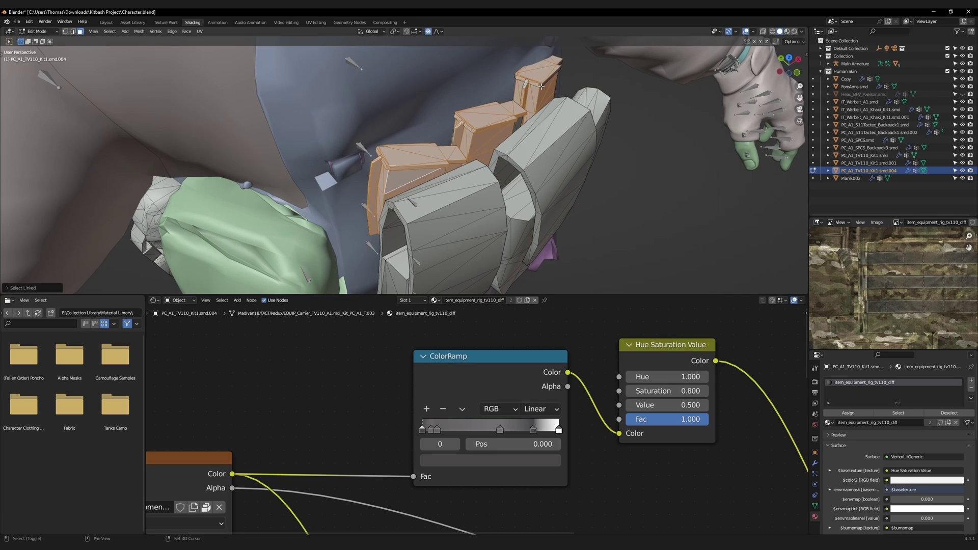
# Extend the magazine selection with the hidden and inner parts of all three magazines using X-ray.
pyautogui.hotkey('alt', 'z')
pyautogui.moveTo(559, 63); pyautogui.dragTo(500, 93, button='middle')
pyautogui.press('l')
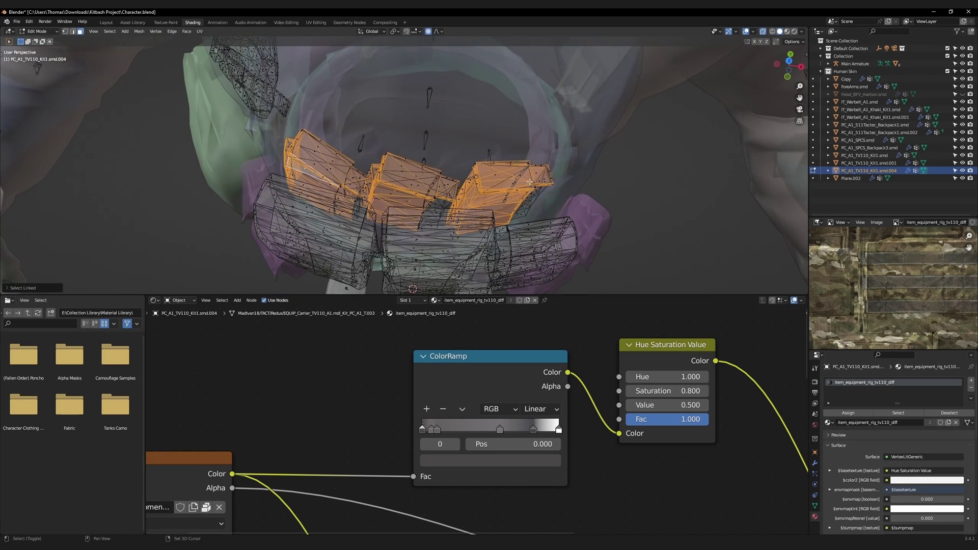
pyautogui.press('l')
pyautogui.keyDown('shift'); pyautogui.moveTo(456, 146); pyautogui.dragTo(557, 204); pyautogui.keyUp('shift')
pyautogui.keyDown('shift'); pyautogui.moveTo(461, 186); pyautogui.dragTo(378, 144); pyautogui.keyUp('shift')
pyautogui.moveTo(377, 148); pyautogui.dragTo(408, 162, button='middle')
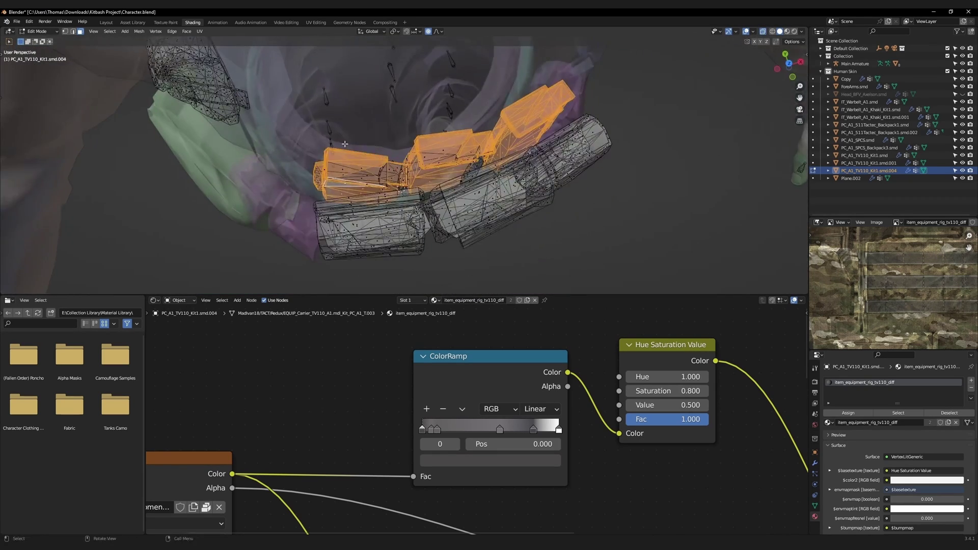
pyautogui.moveTo(329, 161)
pyautogui.mouseDown(button='middle')
pyautogui.moveTo(344, 169)
pyautogui.moveTo(330, 168)
pyautogui.mouseUp(button='middle')
pyautogui.hotkey('ctrl', 'l')
# Hide the selected magazines to check for missed parts, add the remaining linked geometry, and unhide everything.
pyautogui.hotkey('alt', 'z')
pyautogui.scroll(5, 397, 176)
pyautogui.moveTo(453, 196); pyautogui.dragTo(469, 182, button='middle')
pyautogui.press('h')
pyautogui.hotkey('alt', 'h')
pyautogui.hotkey('alt', 'z')
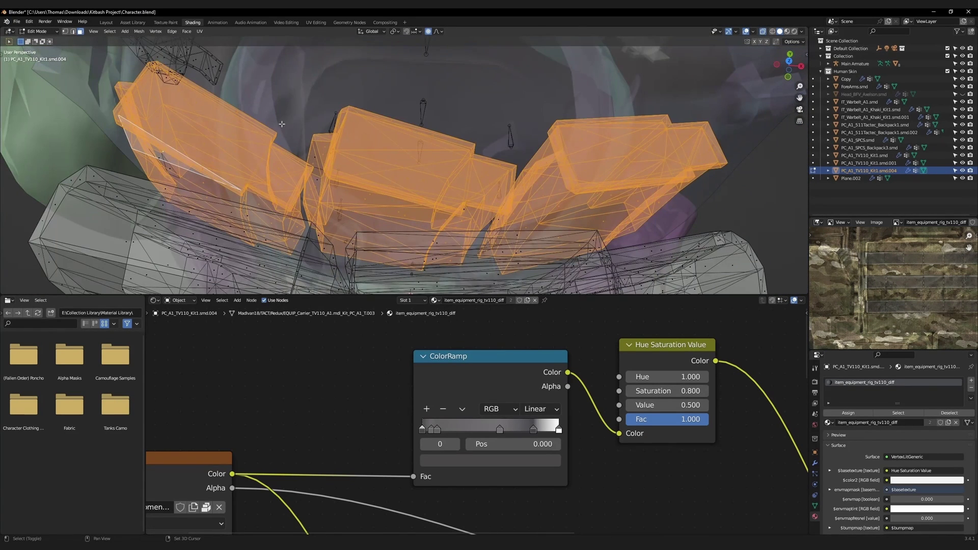
pyautogui.press('l')
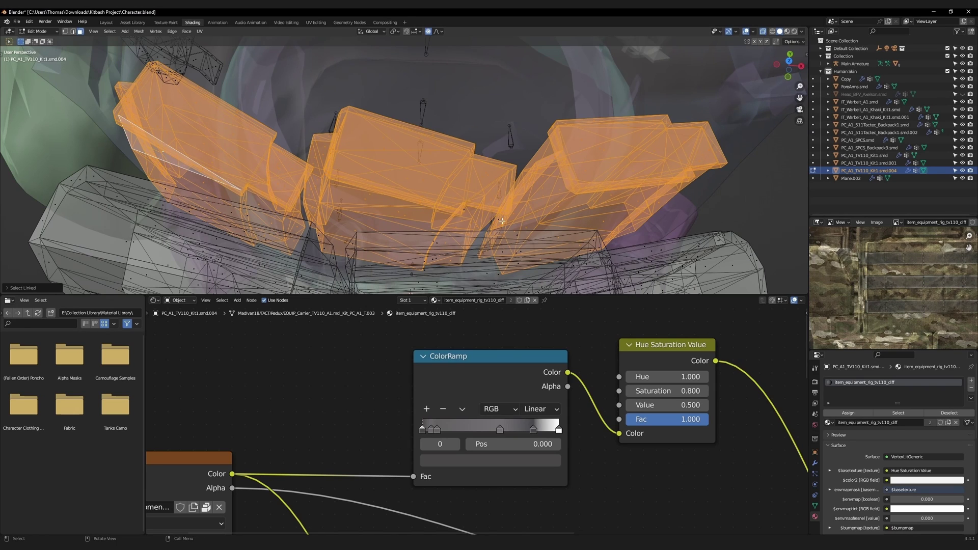
pyautogui.hotkey('alt', 'z')
pyautogui.press('h')
pyautogui.moveTo(497, 220); pyautogui.dragTo(507, 166, button='middle')
pyautogui.scroll(-3, 507, 166)
pyautogui.hotkey('alt', 'h')
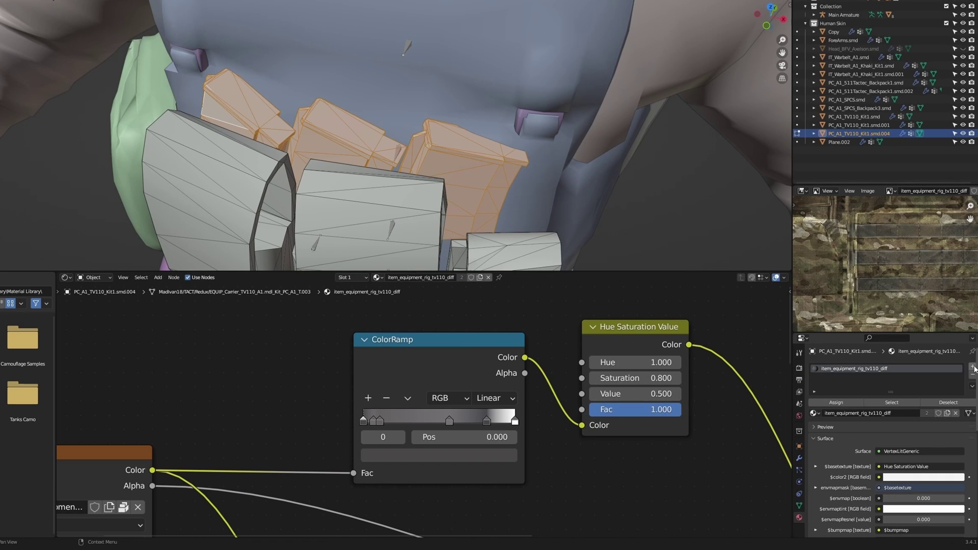
# Add a second material slot holding a single-user copy of item_equipment_rig_tv110_diff and assign it to the selected magazines.
pyautogui.click(972, 367)
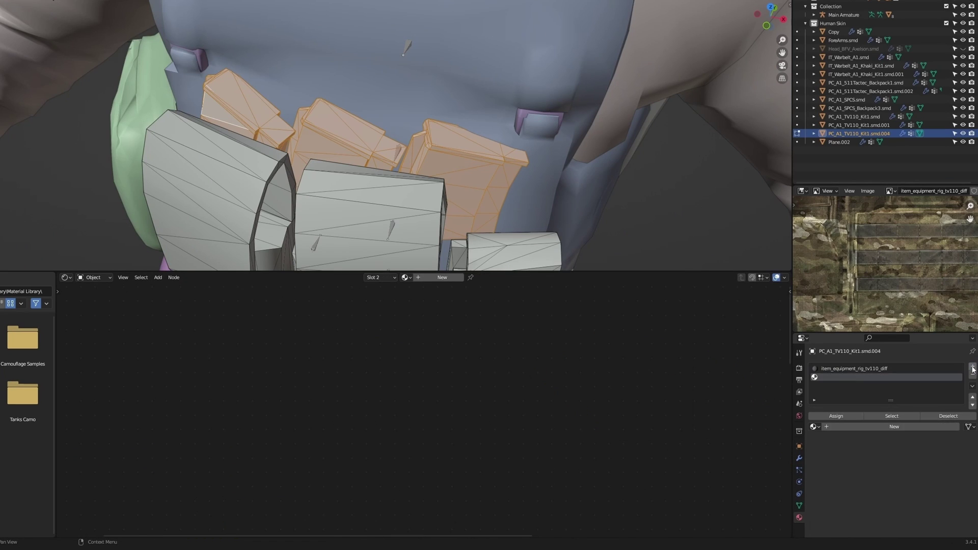
pyautogui.click(813, 426)
pyautogui.write('item')
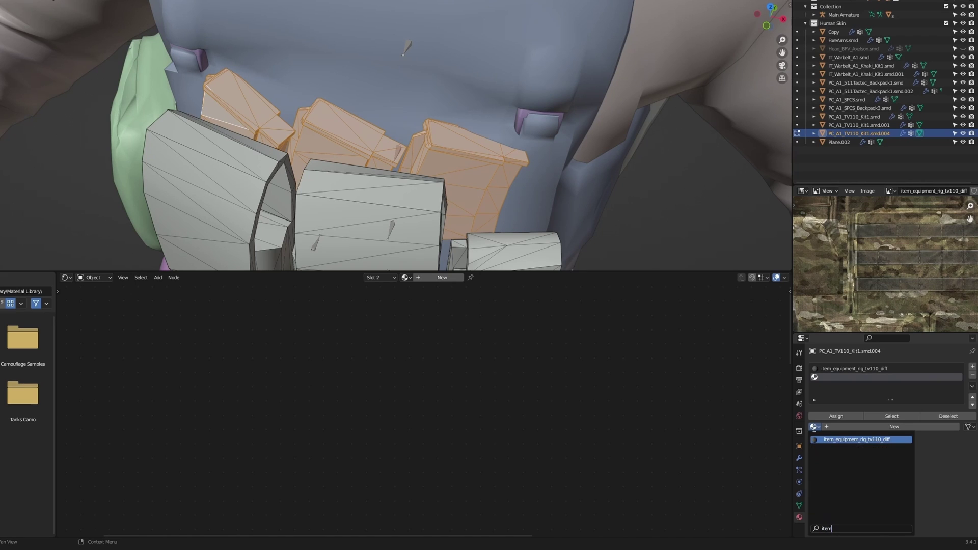
pyautogui.click(869, 439)
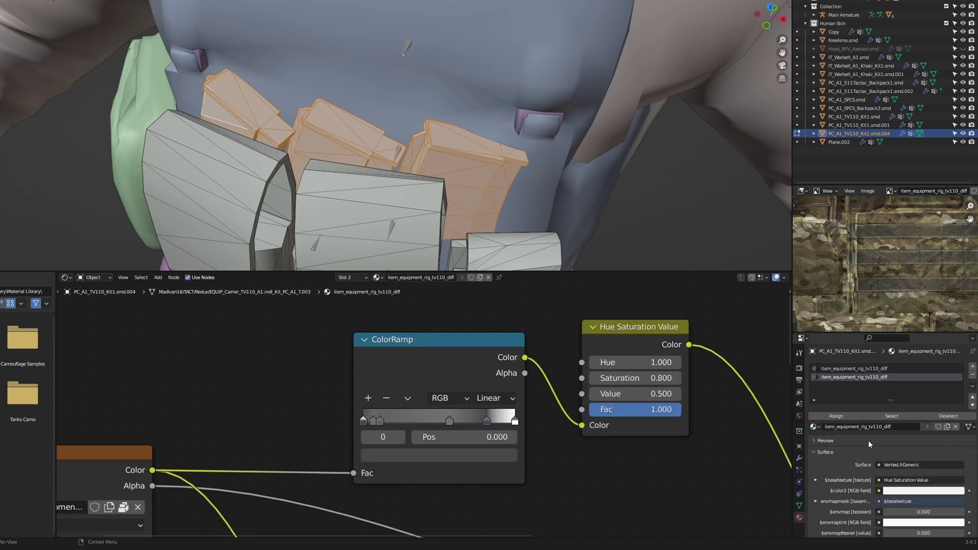
pyautogui.click(948, 425)
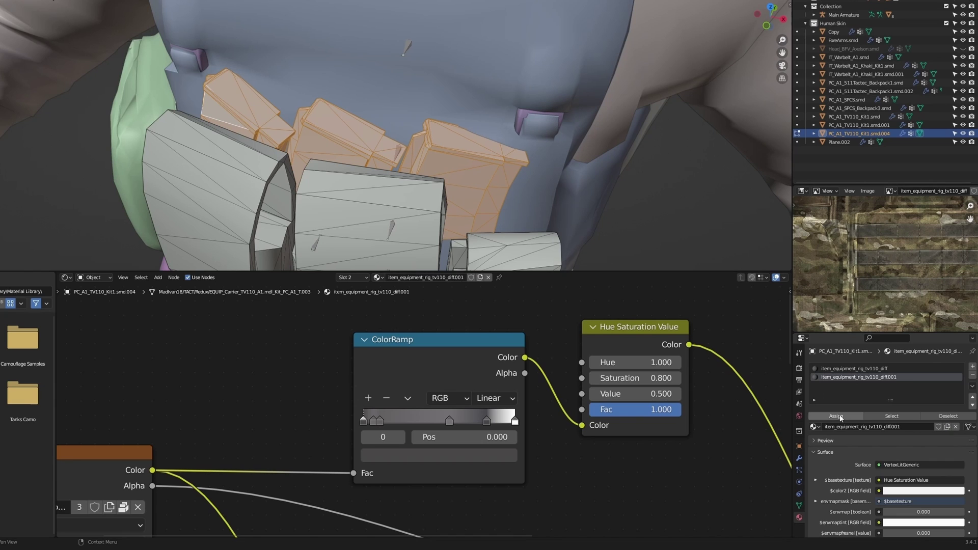
pyautogui.press('Tab')
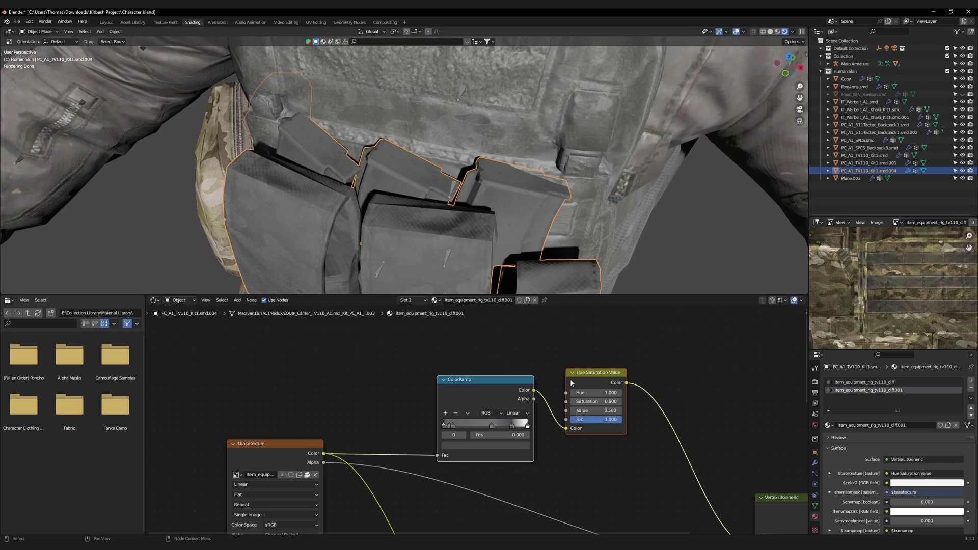
# Delete the ColorRamp and Hue Saturation Value nodes from the magazines' copied material.
pyautogui.press('x')
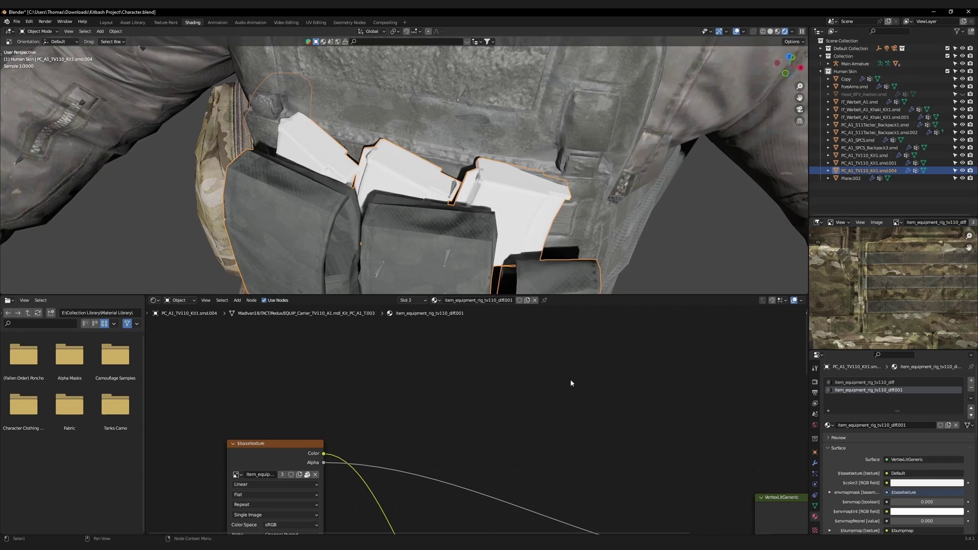
pyautogui.moveTo(482, 441); pyautogui.dragTo(360, 341, button='middle')
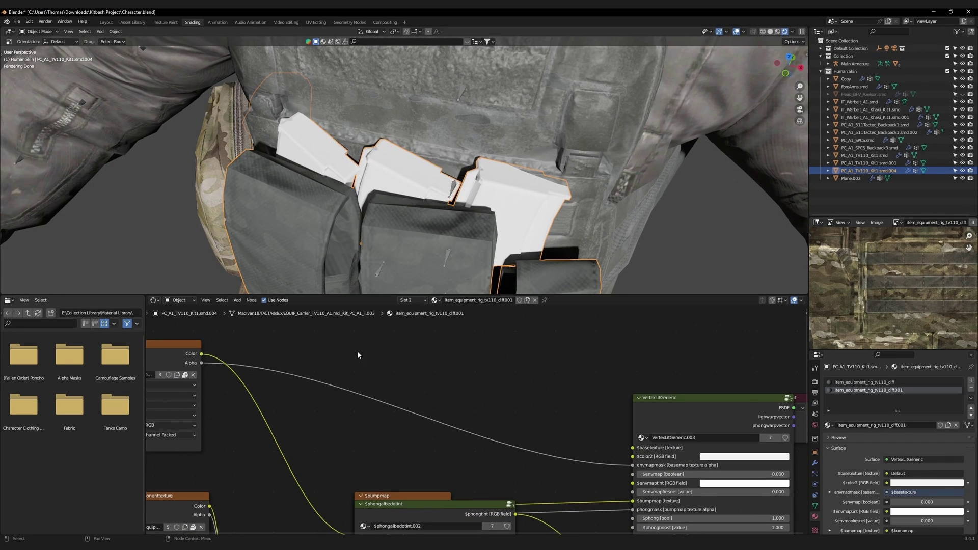
# Connect the base texture's Color output to the $basetexture input of the VertexLitGeneric node in the magazines' copied material.
pyautogui.moveTo(202, 354); pyautogui.dragTo(636, 451)
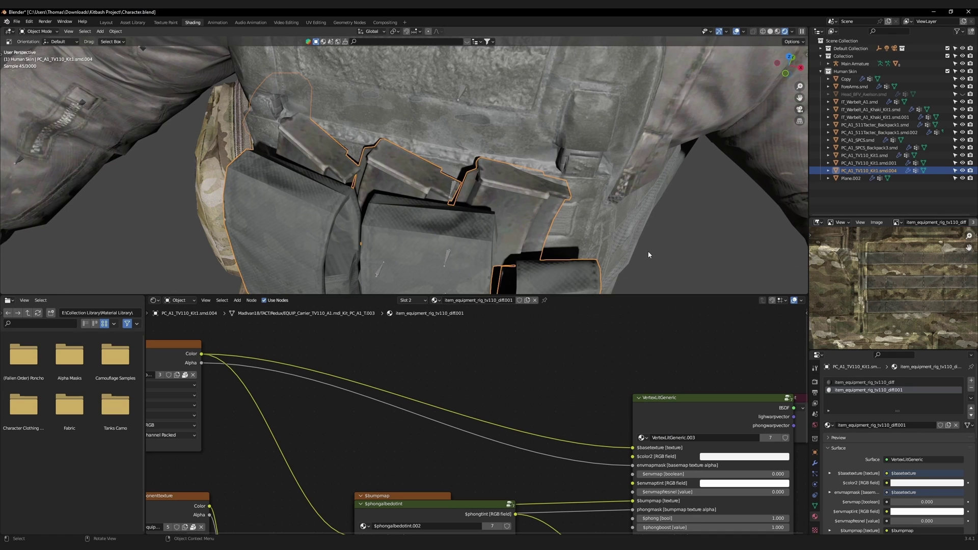
# Select the linked parts of the magazine on PC_A1_TV110_Kit1.smd.001 and assign them item_equipment_rig_tv110_diff.001 in a second material slot.
pyautogui.press('l')
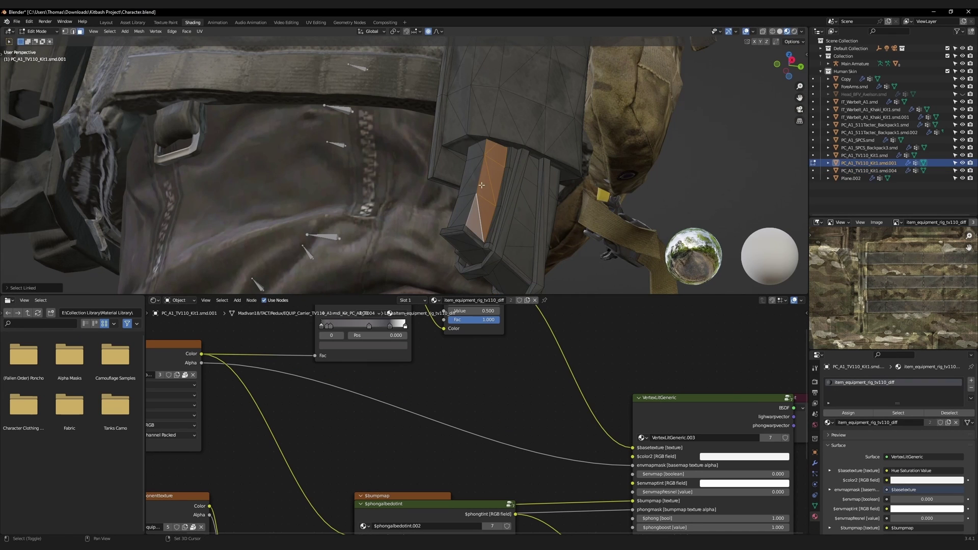
pyautogui.press('l')
pyautogui.press('l')
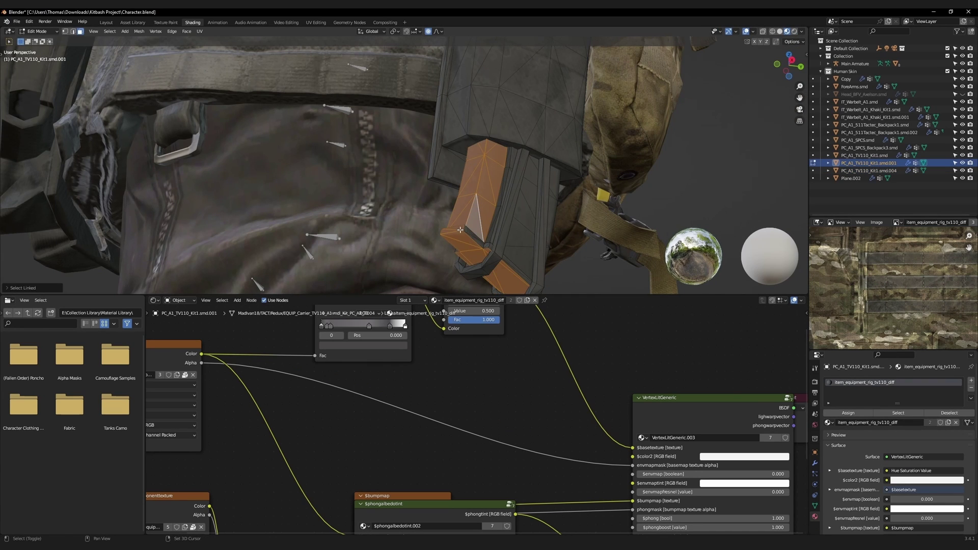
pyautogui.press('l')
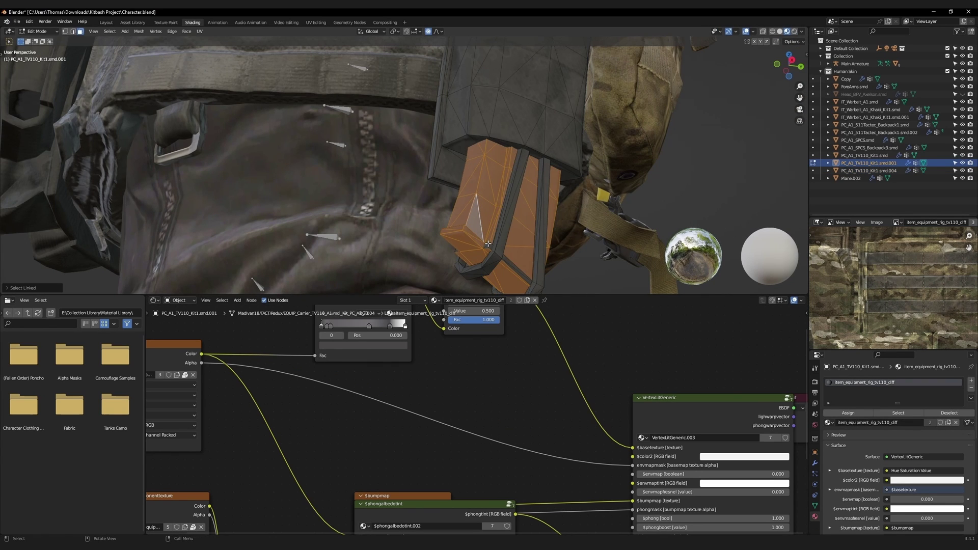
pyautogui.press('l')
pyautogui.moveTo(489, 246); pyautogui.dragTo(466, 238, button='middle')
pyautogui.click(829, 434)
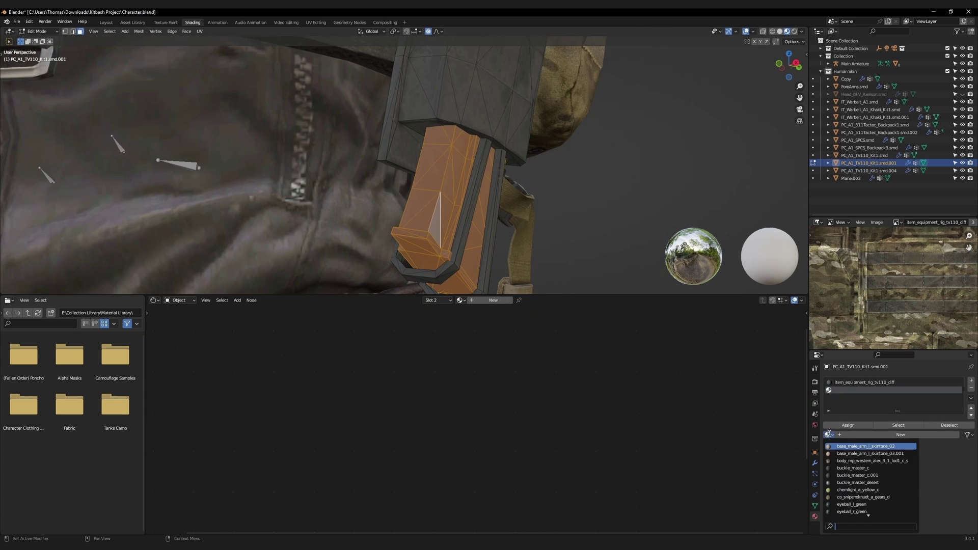
pyautogui.scroll(-15, 875, 460)
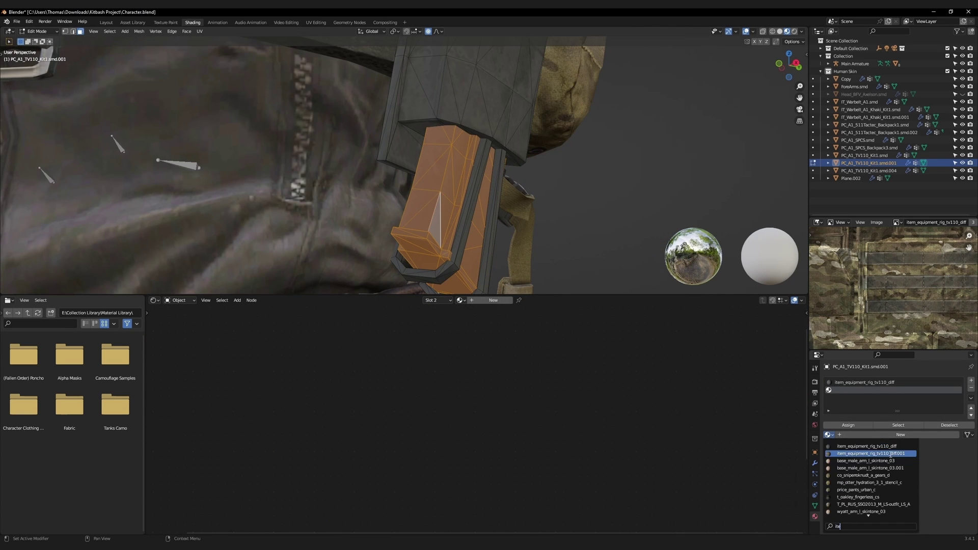
pyautogui.click(873, 453)
pyautogui.click(859, 425)
pyautogui.press('Tab')
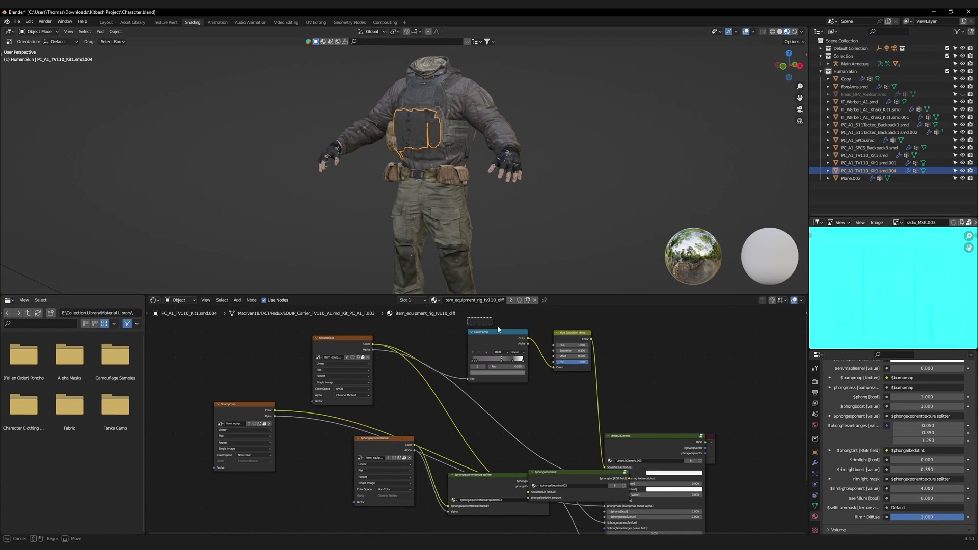
# Copy the rig's ColorRamp and Hue Saturation Value nodes into the parts_pouch_medical_ronin_c and wyatt_battle_belt_01_desert_col materials, feeding their $basetexture inputs.
pyautogui.moveTo(466, 317); pyautogui.dragTo(629, 353)
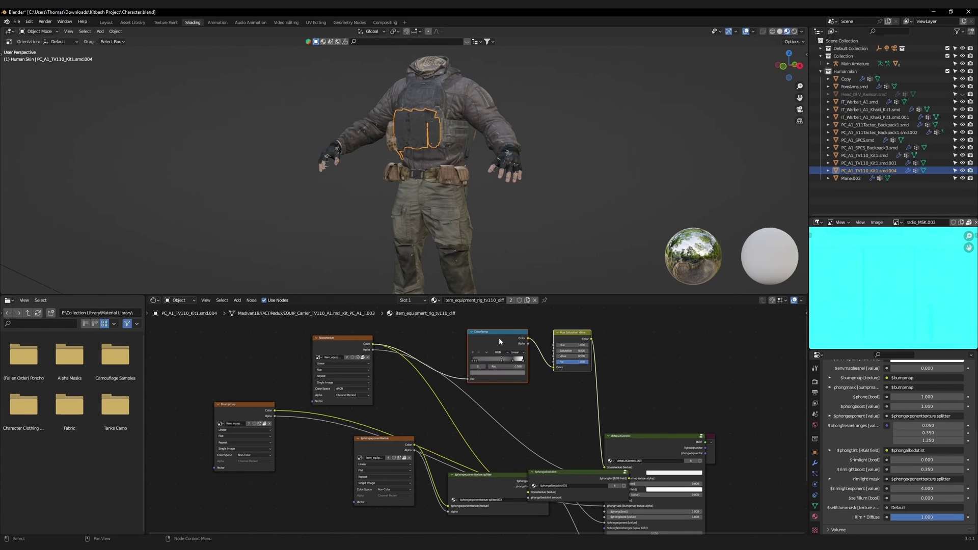
pyautogui.rightClick(476, 340)
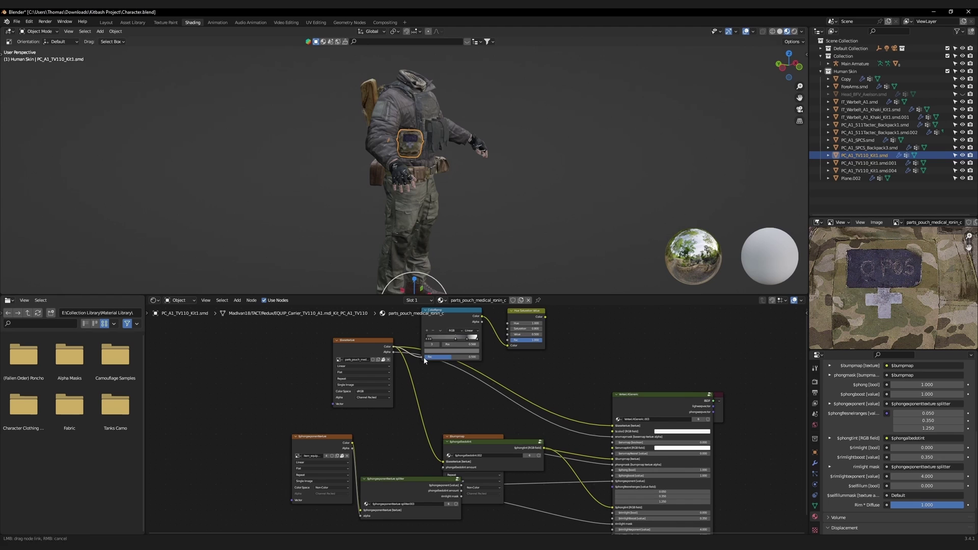
pyautogui.moveTo(544, 316); pyautogui.dragTo(615, 431)
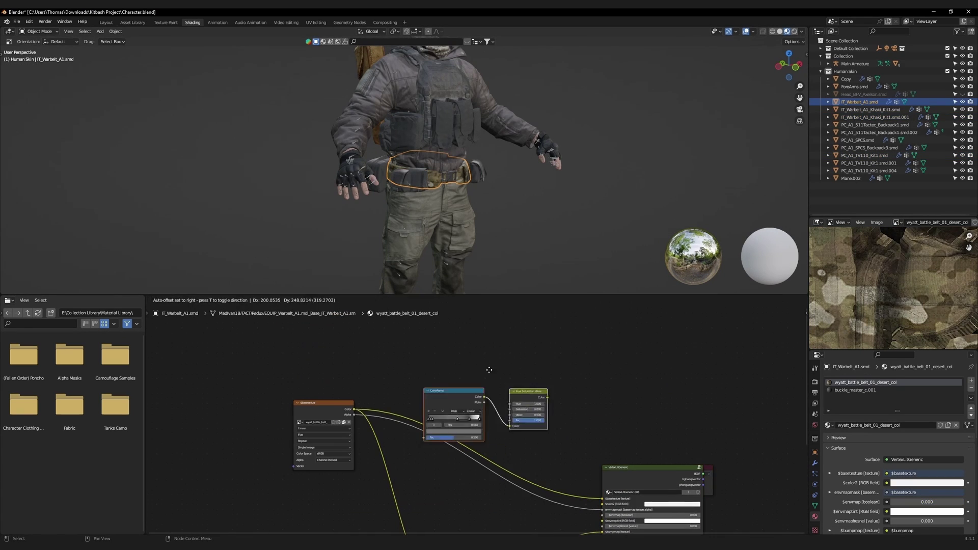
pyautogui.moveTo(564, 365); pyautogui.dragTo(609, 503)
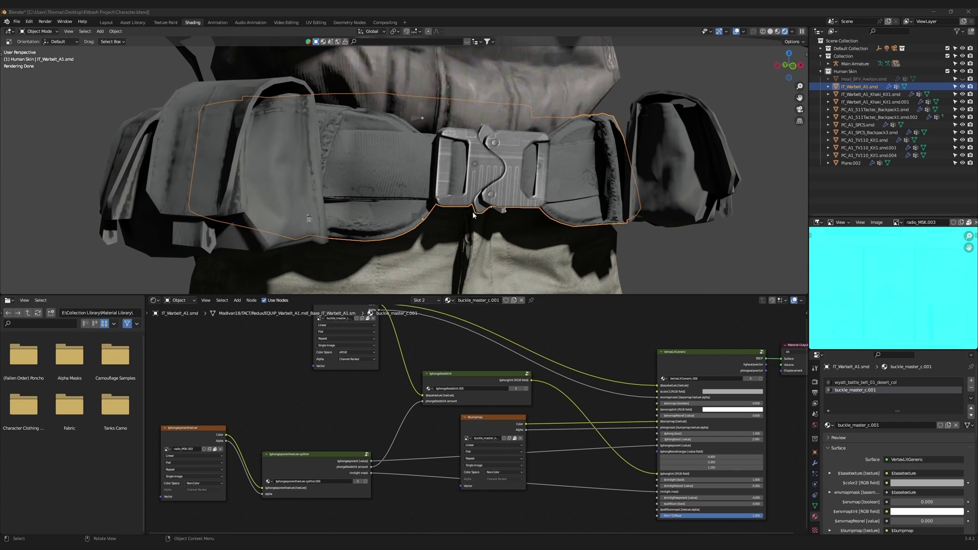
# Cut the $phongexponent link into the VertexLitGeneric node of the belt's buckle_master_c.001 material.
pyautogui.scroll(3, 674, 394)
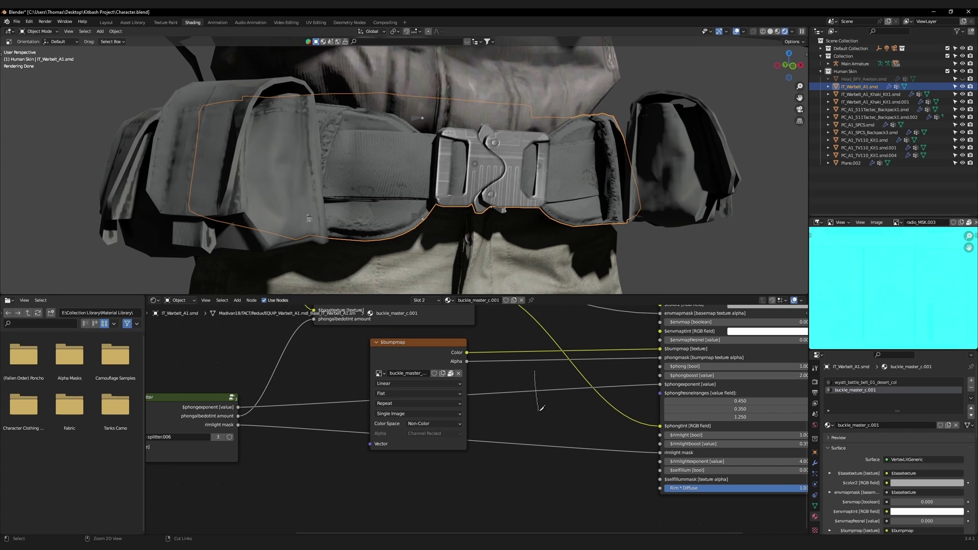
pyautogui.keyDown('ctrl'); pyautogui.moveTo(534, 371); pyautogui.dragTo(541, 408, button='right'); pyautogui.keyUp('ctrl')
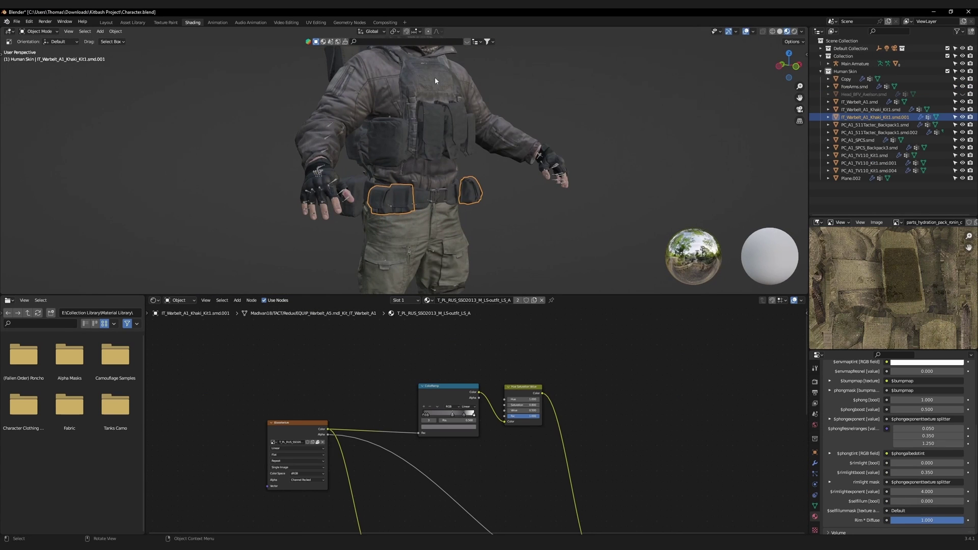
# Set the first $phongfresnelranges value to 0.45 in the plate carrier, battle belt and buckle materials.
pyautogui.click(435, 77)
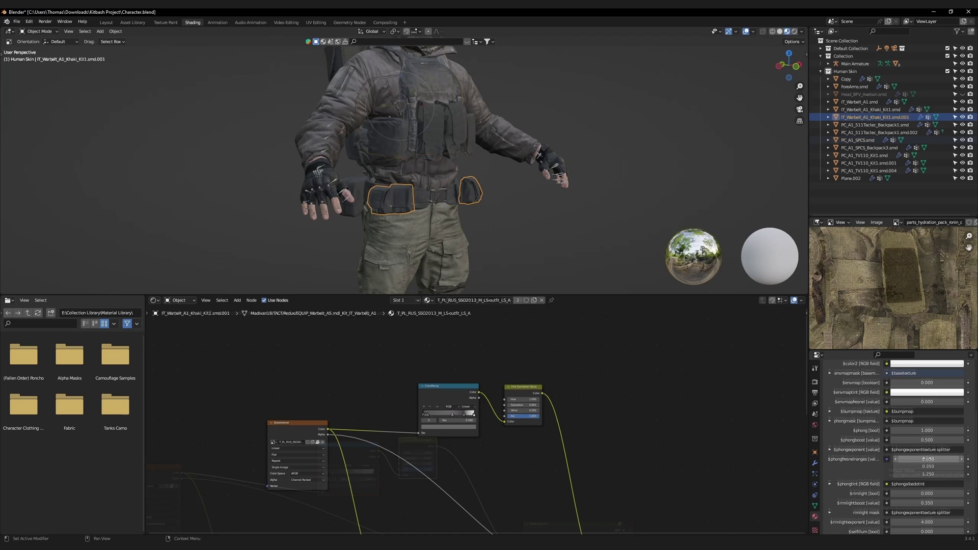
pyautogui.doubleClick(927, 458)
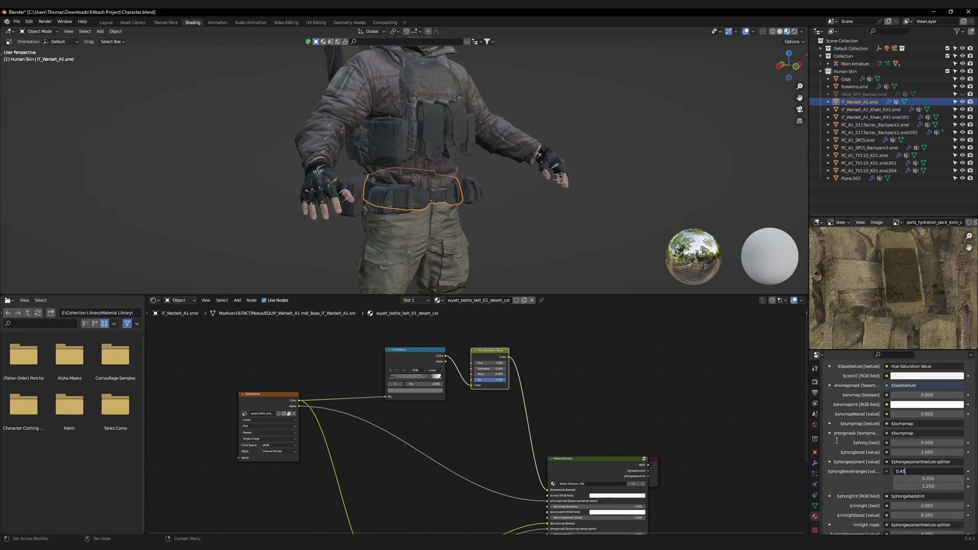
pyautogui.scroll(5, 866, 375)
pyautogui.click(867, 375)
pyautogui.scroll(-5, 867, 387)
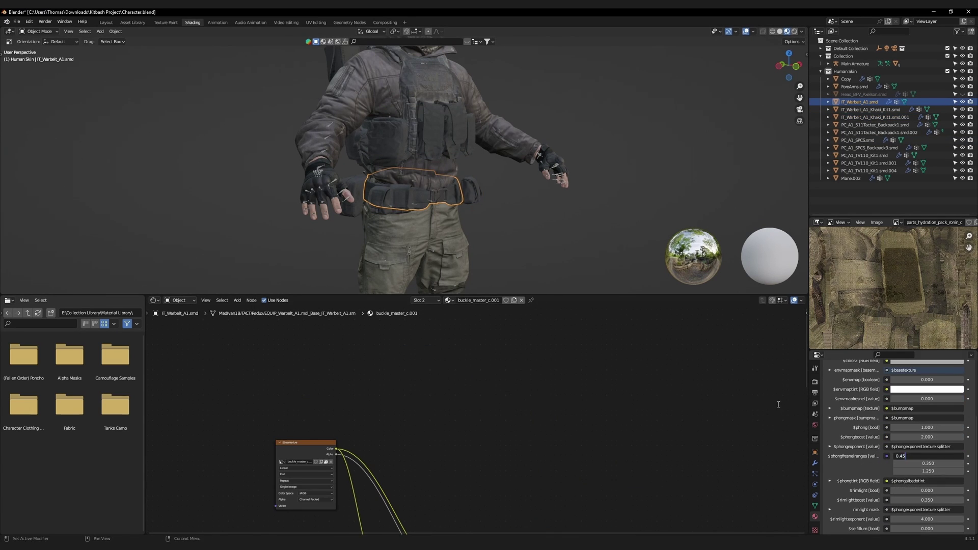
# Set the first $phongfresnelranges value to 0.45 in the side pouch material and both front magazine pouch materials.
pyautogui.click(393, 147)
pyautogui.doubleClick(927, 437)
pyautogui.click(440, 130)
pyautogui.scroll(6, 894, 468)
pyautogui.scroll(-6, 894, 468)
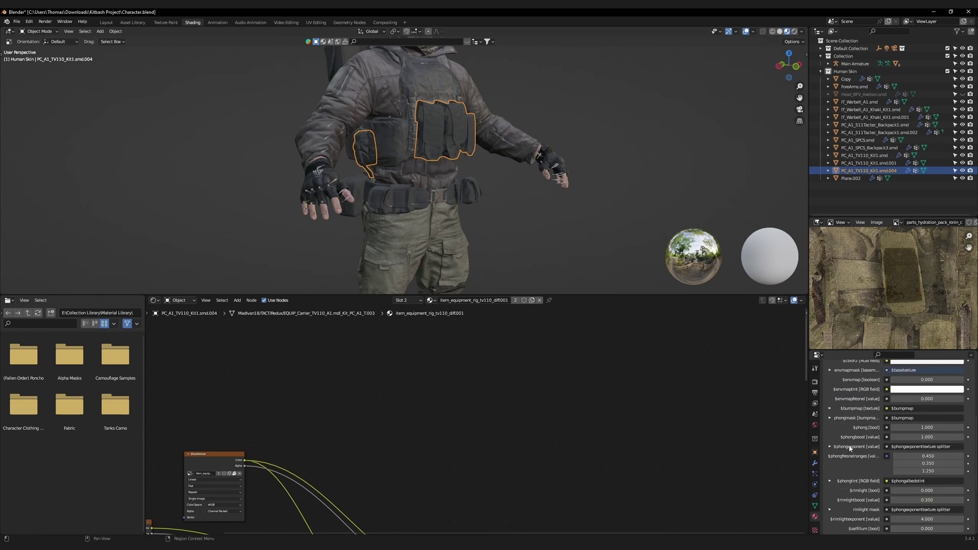
pyautogui.scroll(6, 855, 443)
pyautogui.click(867, 377)
pyautogui.scroll(-6, 866, 387)
pyautogui.doubleClick(928, 456)
# Set the first $phongfresnelranges value to 0.45 in the materials of the gear on the character's back.
pyautogui.moveTo(532, 153); pyautogui.dragTo(326, 153, button='middle')
pyautogui.click(466, 118)
pyautogui.moveTo(466, 118); pyautogui.dragTo(484, 134, button='middle')
pyautogui.doubleClick(922, 444)
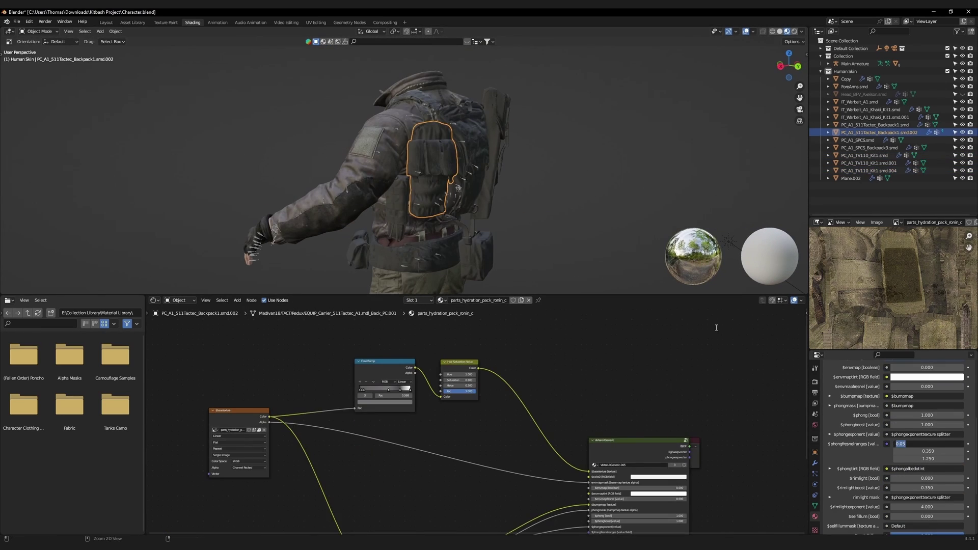
pyautogui.click(471, 134)
pyautogui.doubleClick(906, 455)
pyautogui.write('0.45')
pyautogui.press('Return')
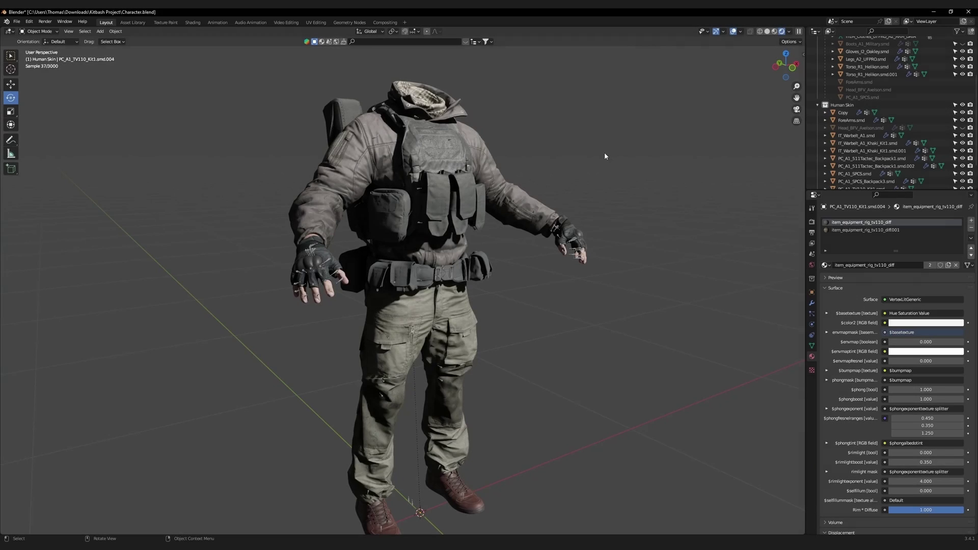
# Adjust the Light object's Z rotation to change the direction from which the character is lit.
pyautogui.moveTo(600, 154); pyautogui.dragTo(549, 161, button='middle')
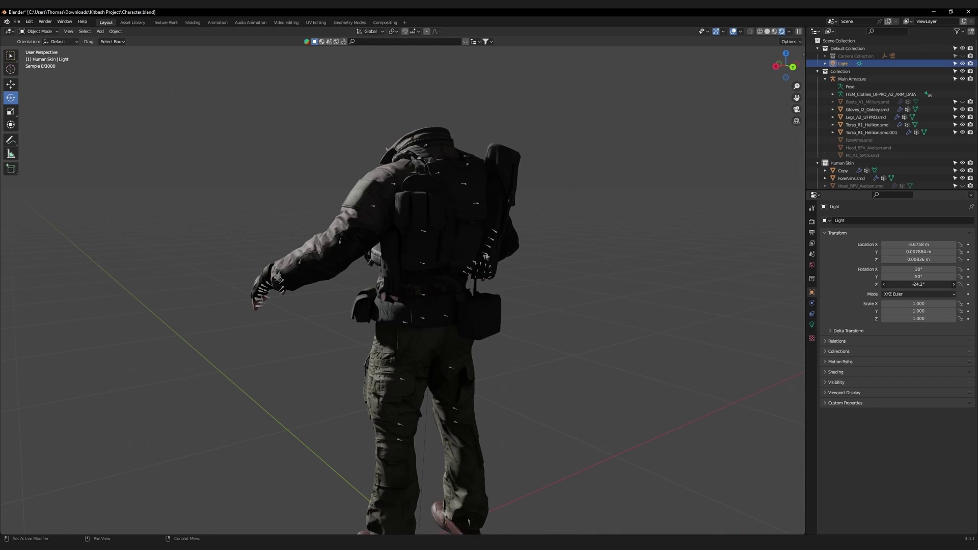
pyautogui.moveTo(918, 284); pyautogui.dragTo(955, 284)
pyautogui.moveTo(536, 297); pyautogui.dragTo(568, 314, button='middle')
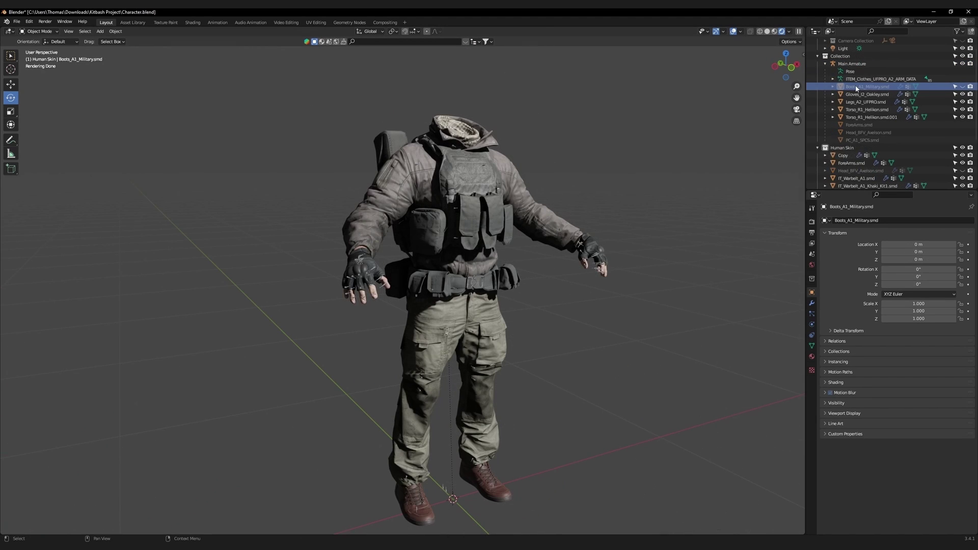
# Delete the hidden Boots_A1_Military.smd object and join the two Torso_R1_Helikon objects into one.
pyautogui.rightClick(856, 87)
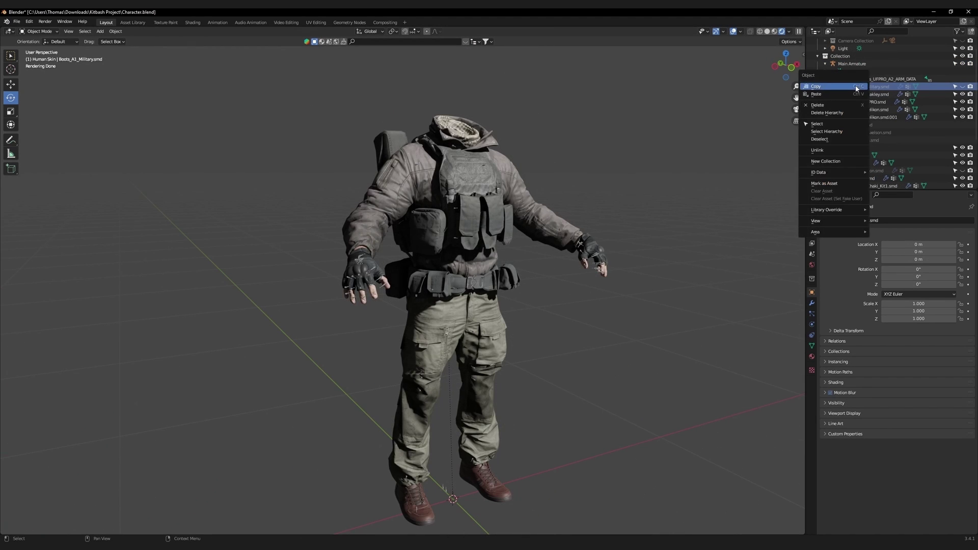
pyautogui.click(818, 105)
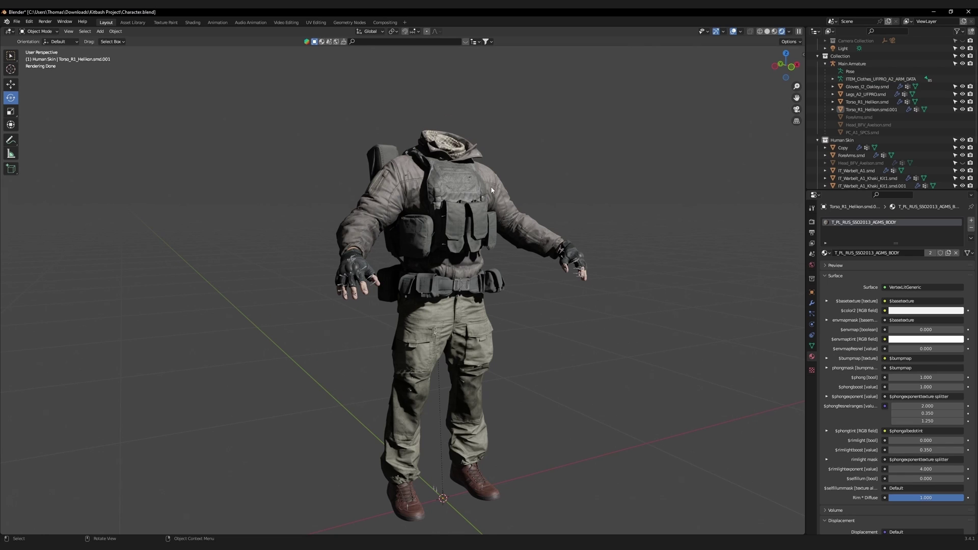
pyautogui.keyDown('shift'); pyautogui.click(492, 189); pyautogui.keyUp('shift')
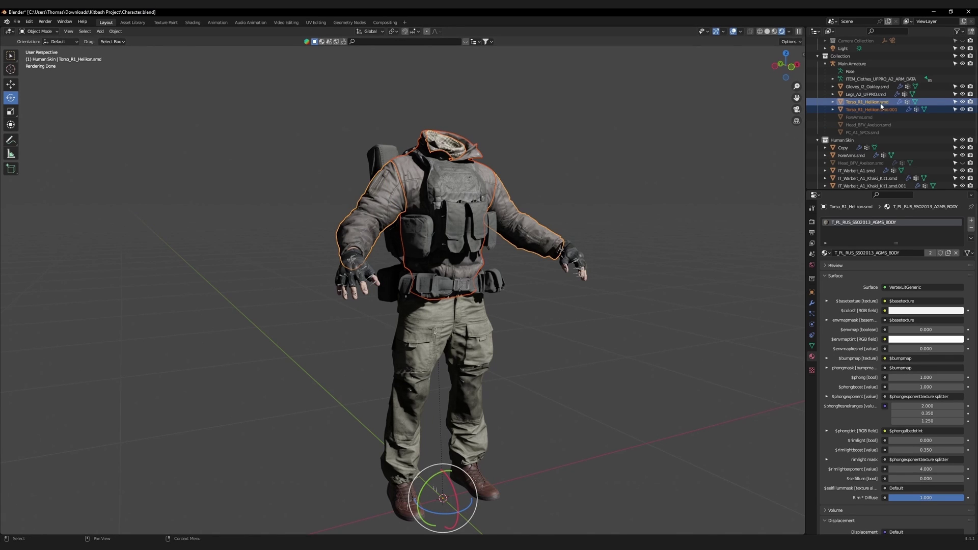
pyautogui.rightClick(567, 165)
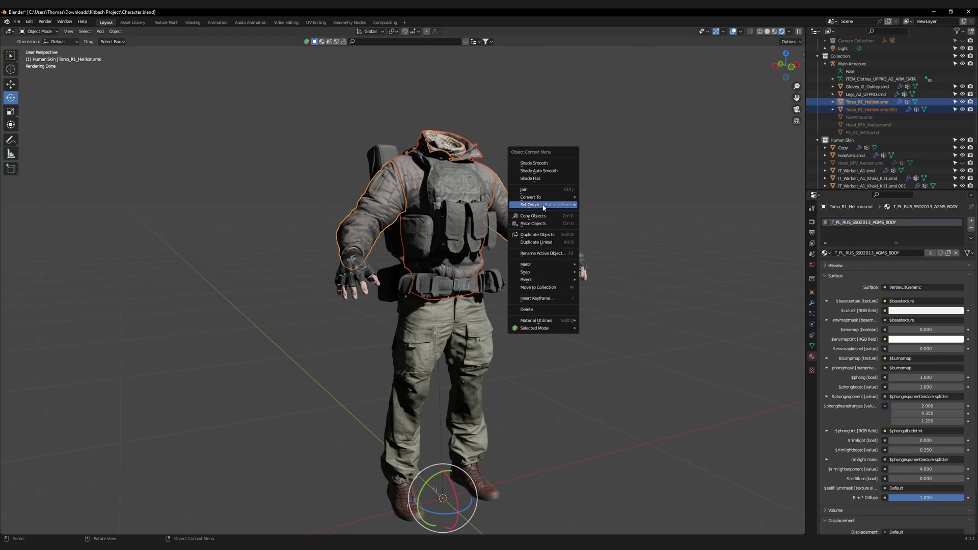
pyautogui.click(528, 191)
pyautogui.click(616, 209)
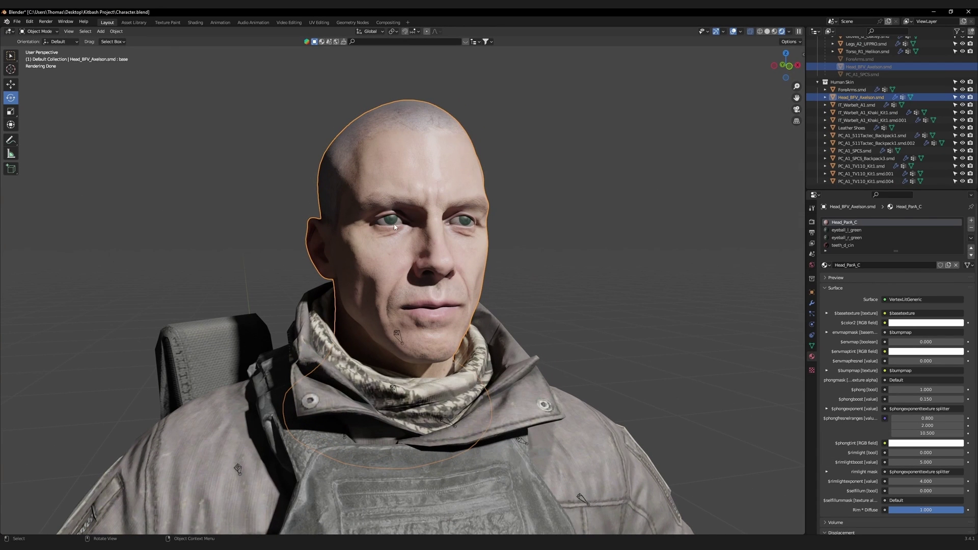
# Set the Roughness to 0.2 in the head's eyeball_l_green and eyeball_r_green materials.
pyautogui.click(845, 230)
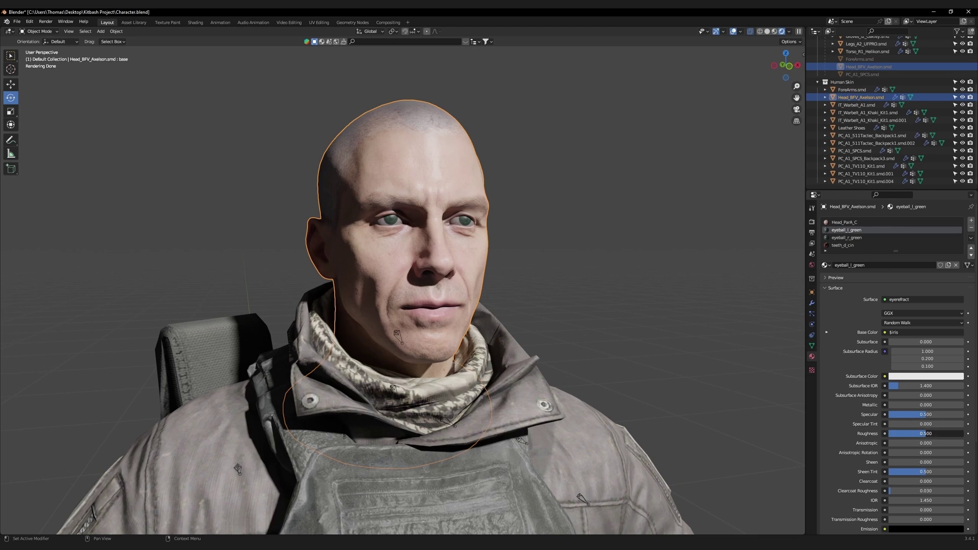
pyautogui.press('Return')
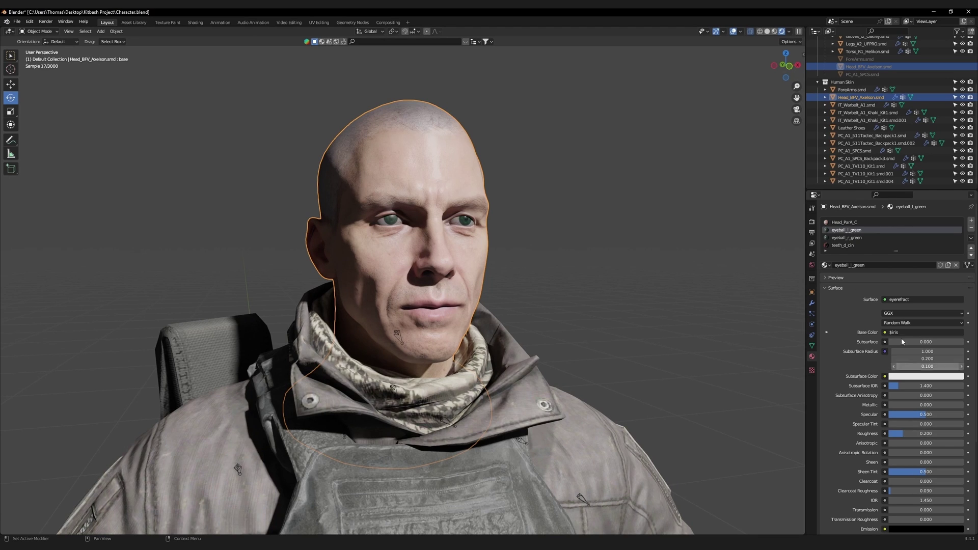
pyautogui.click(847, 237)
pyautogui.click(925, 434)
pyautogui.write('0.2')
pyautogui.press('Return')
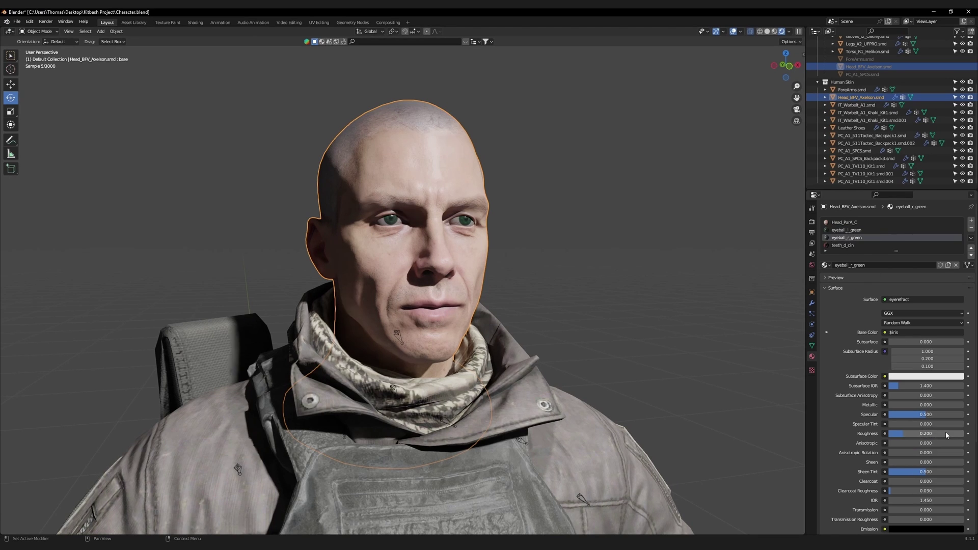
# Cut the $phongexponent link into the VertexLitGeneric node of the head's Head_ParA_C material.
pyautogui.moveTo(696, 264); pyautogui.dragTo(523, 234, button='middle')
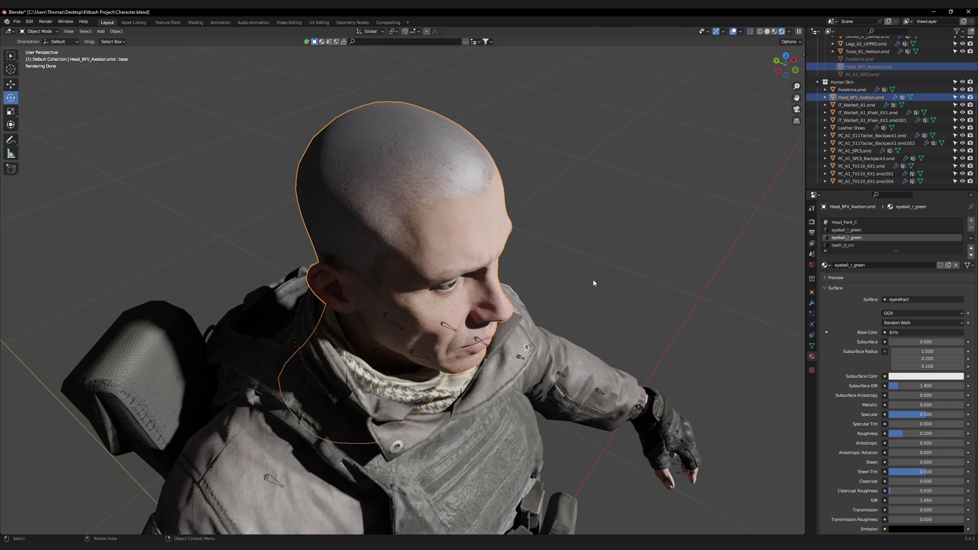
pyautogui.click(847, 223)
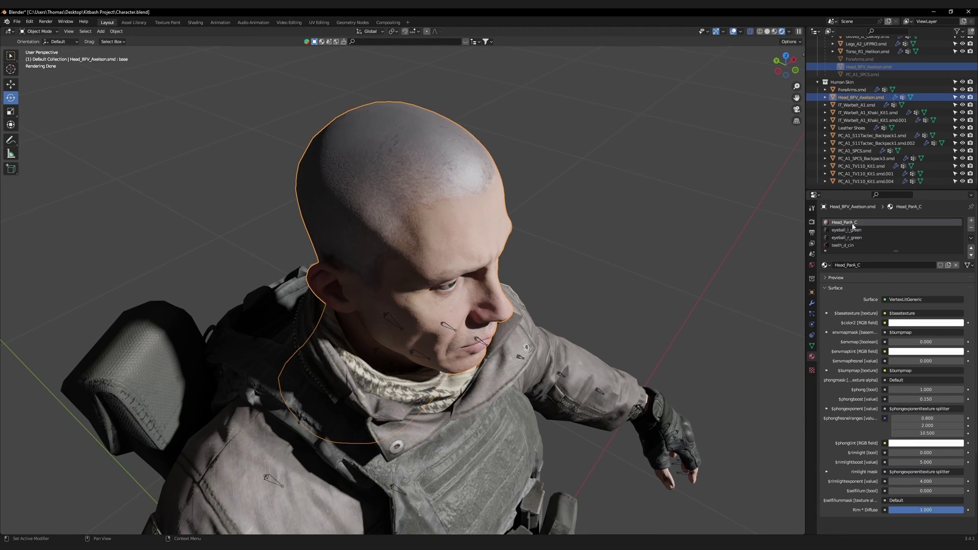
pyautogui.click(195, 23)
pyautogui.scroll(2, 536, 419)
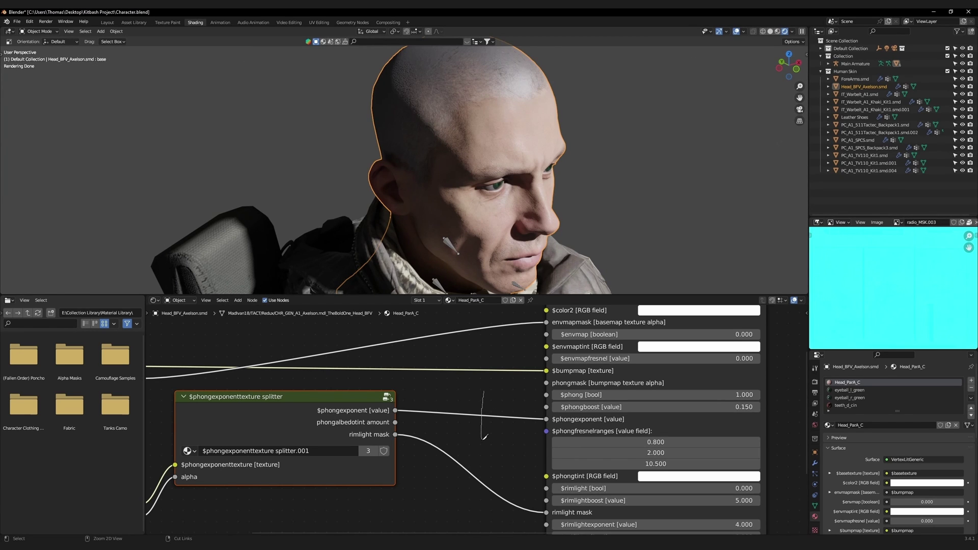
pyautogui.keyDown('ctrl'); pyautogui.moveTo(485, 437); pyautogui.dragTo(484, 437, button='right'); pyautogui.keyUp('ctrl')
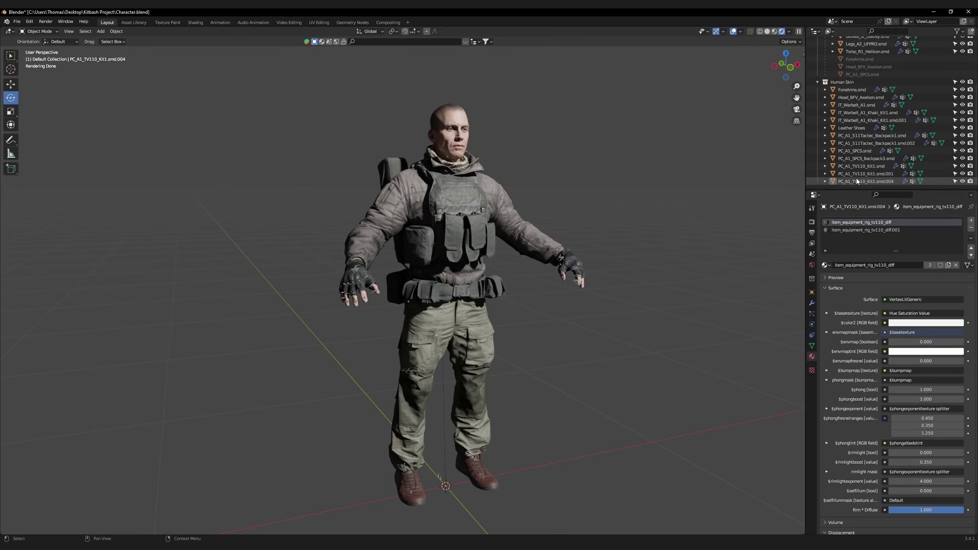
# Select every object in the Human Skin collection and move them all into Collection.
pyautogui.keyDown('shift'); pyautogui.click(862, 91); pyautogui.keyUp('shift')
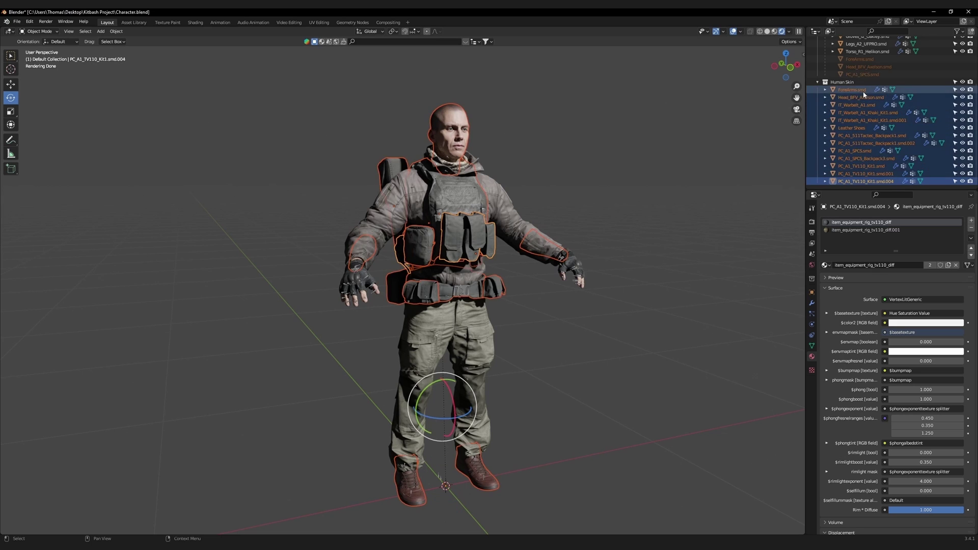
pyautogui.scroll(4, 860, 100)
pyautogui.moveTo(849, 150); pyautogui.dragTo(844, 67)
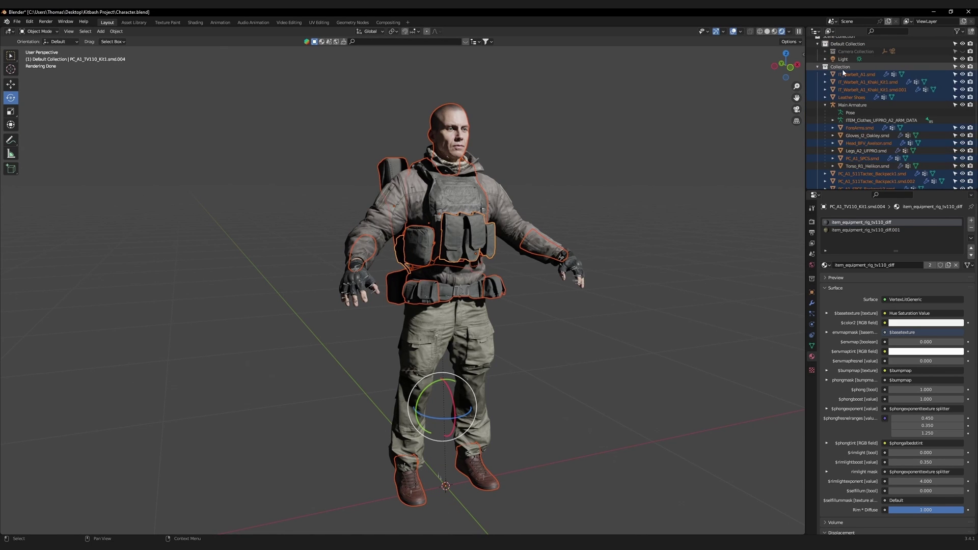
# Parent the selected gear objects to Main Armature with the Object option, then collapse its hierarchy and deselect everything.
pyautogui.keyDown('ctrl'); pyautogui.click(853, 105); pyautogui.keyUp('ctrl')
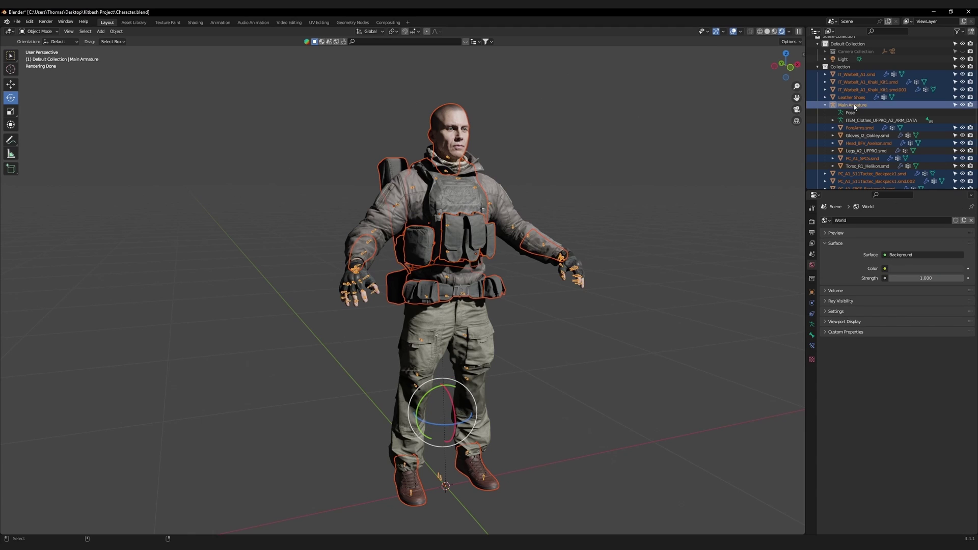
pyautogui.rightClick(652, 120)
pyautogui.moveTo(653, 120)
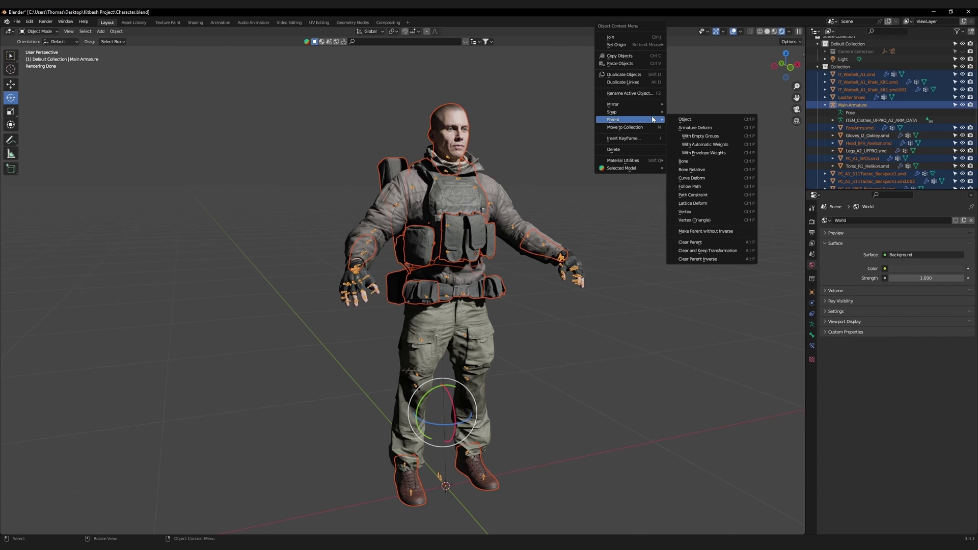
pyautogui.click(693, 121)
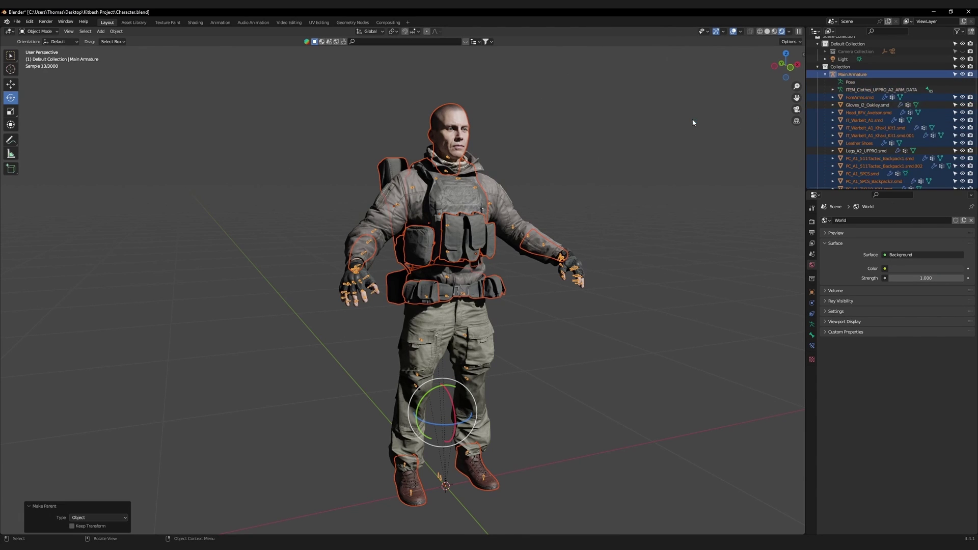
pyautogui.click(826, 75)
pyautogui.click(772, 95)
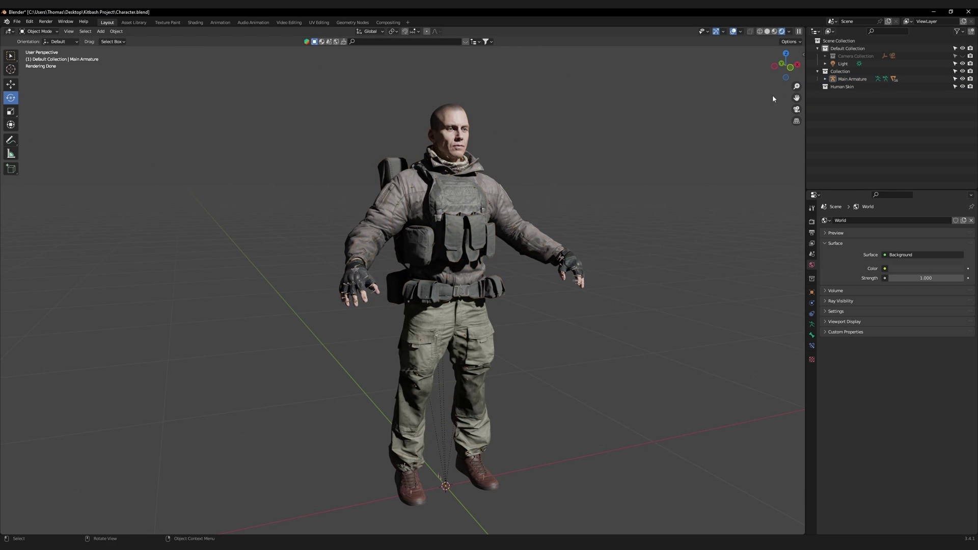
# Open the context options of the empty Human Skin collection.
pyautogui.click(849, 88)
pyautogui.rightClick(850, 87)
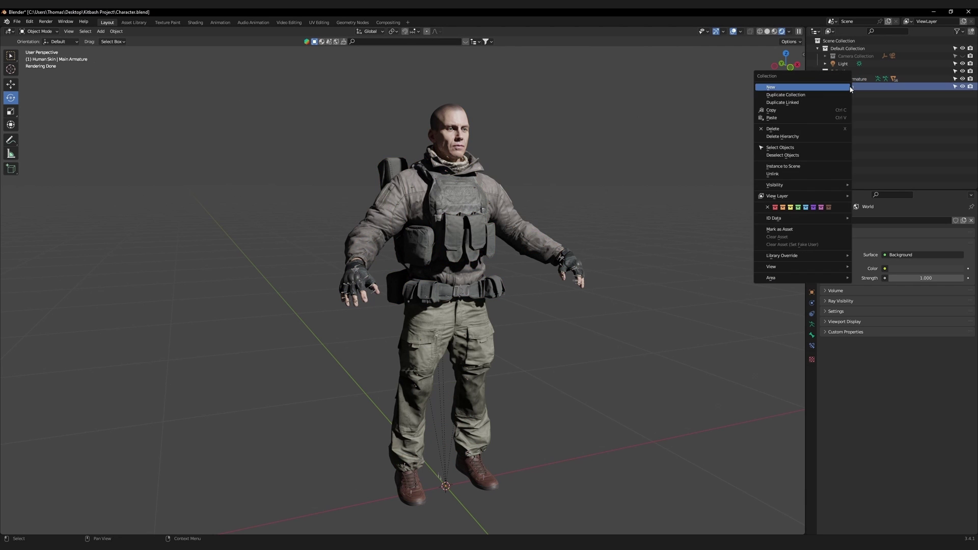